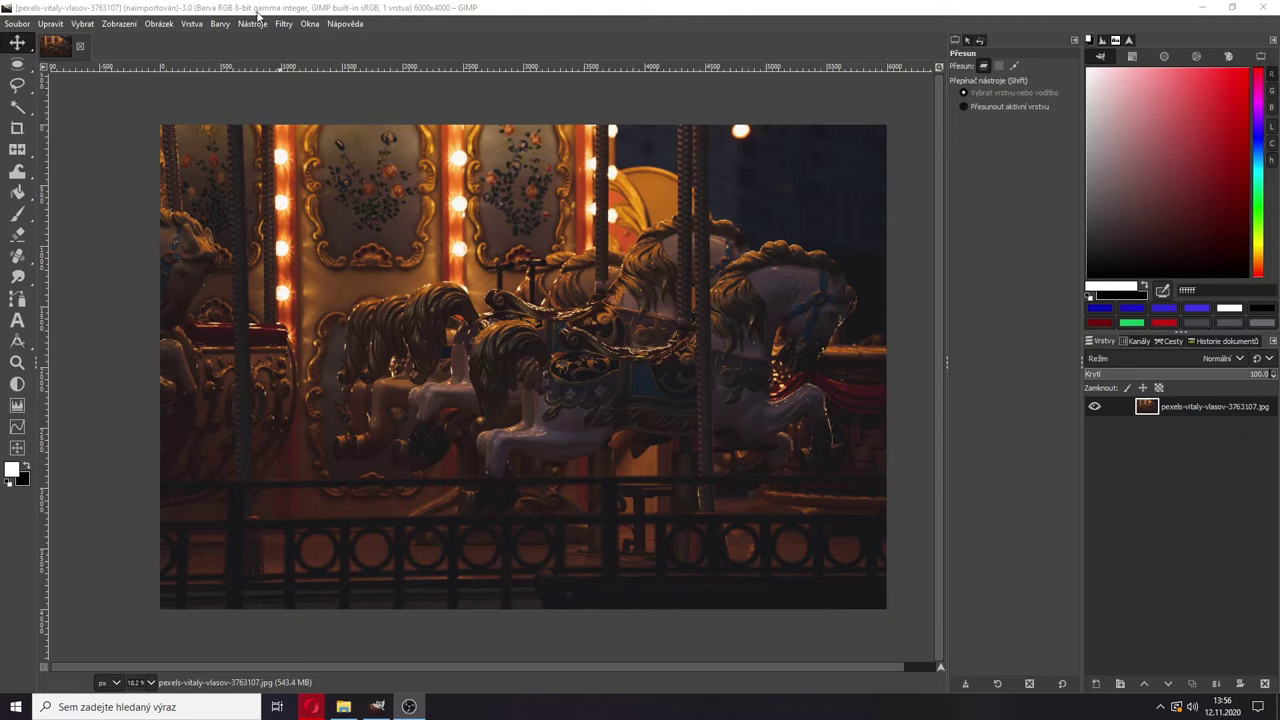
Step: Try a Brightness-Contrast adjustment on the carousel photo with brightness 69 and contrast 59
left_click(220, 24)
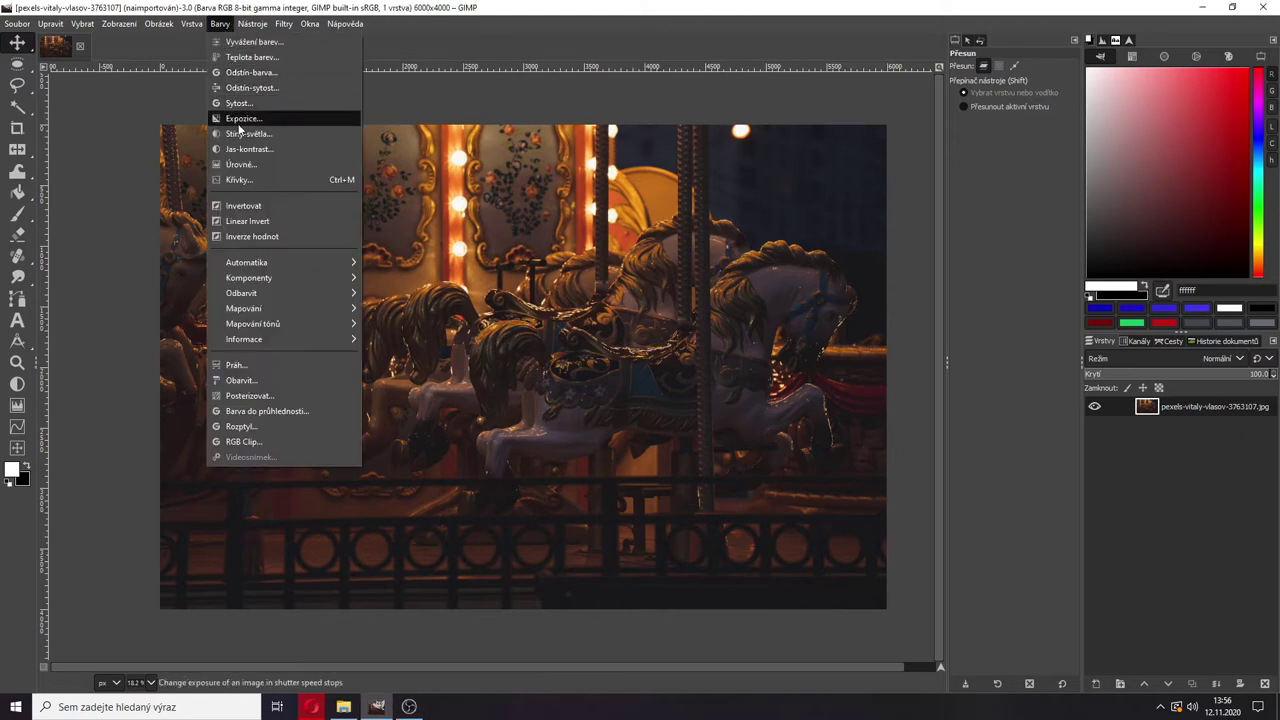
left_click(248, 149)
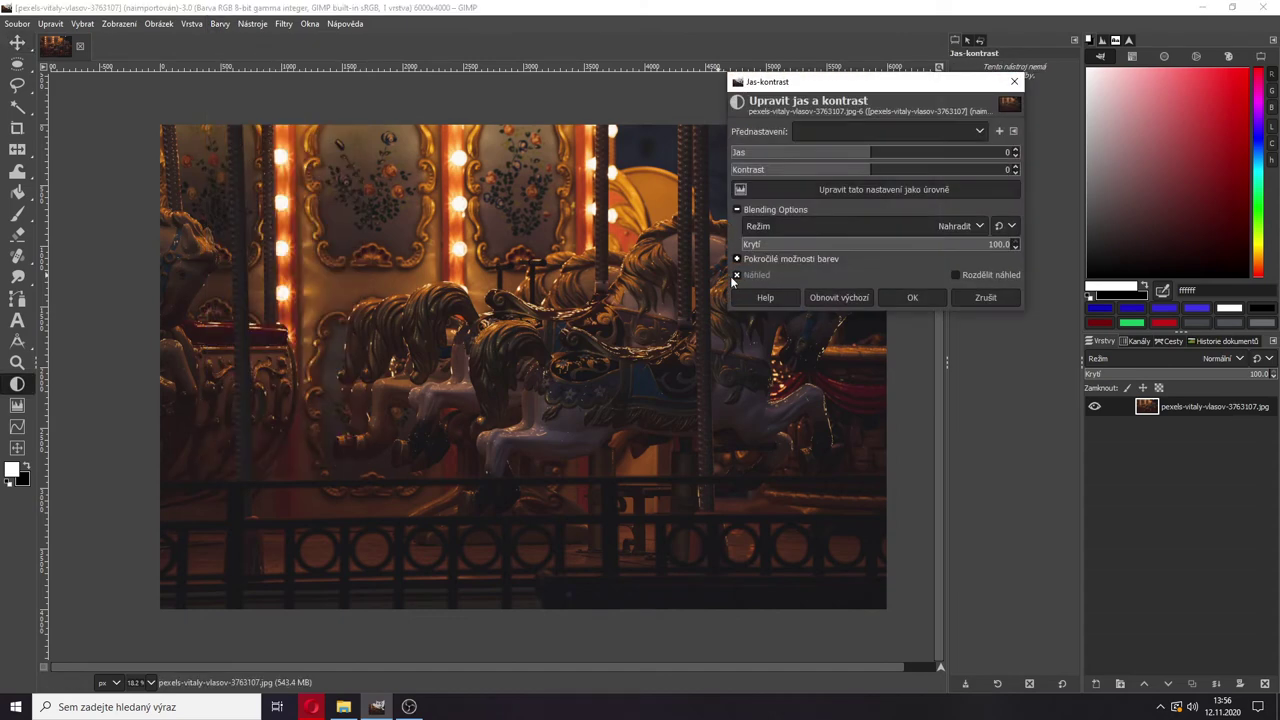
left_click(918, 156)
left_click(943, 157)
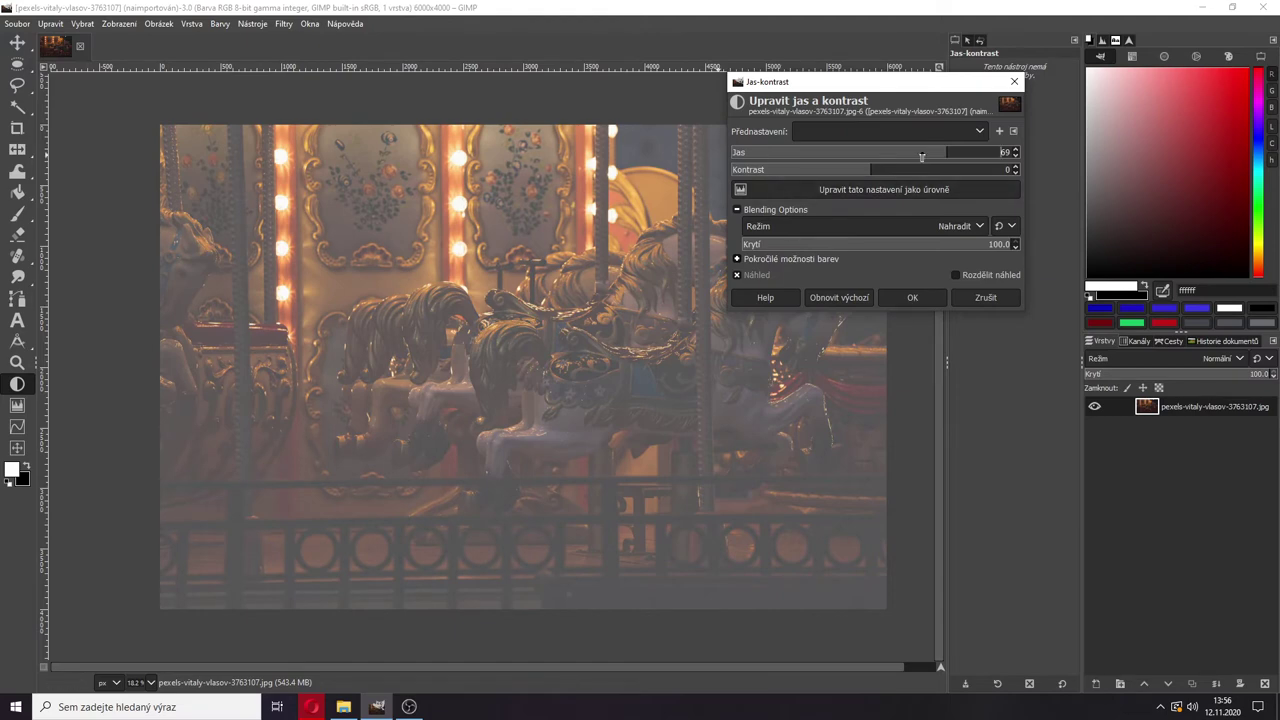
left_click_drag(832, 85, 882, 95)
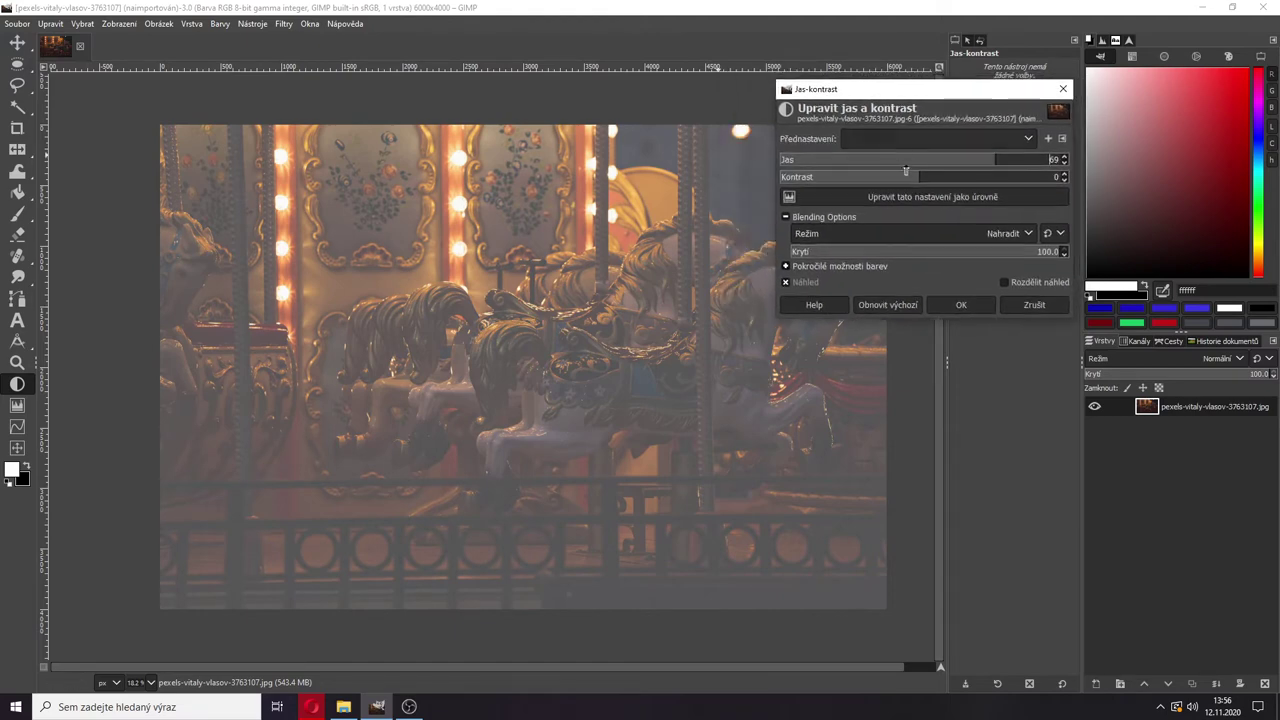
left_click(959, 177)
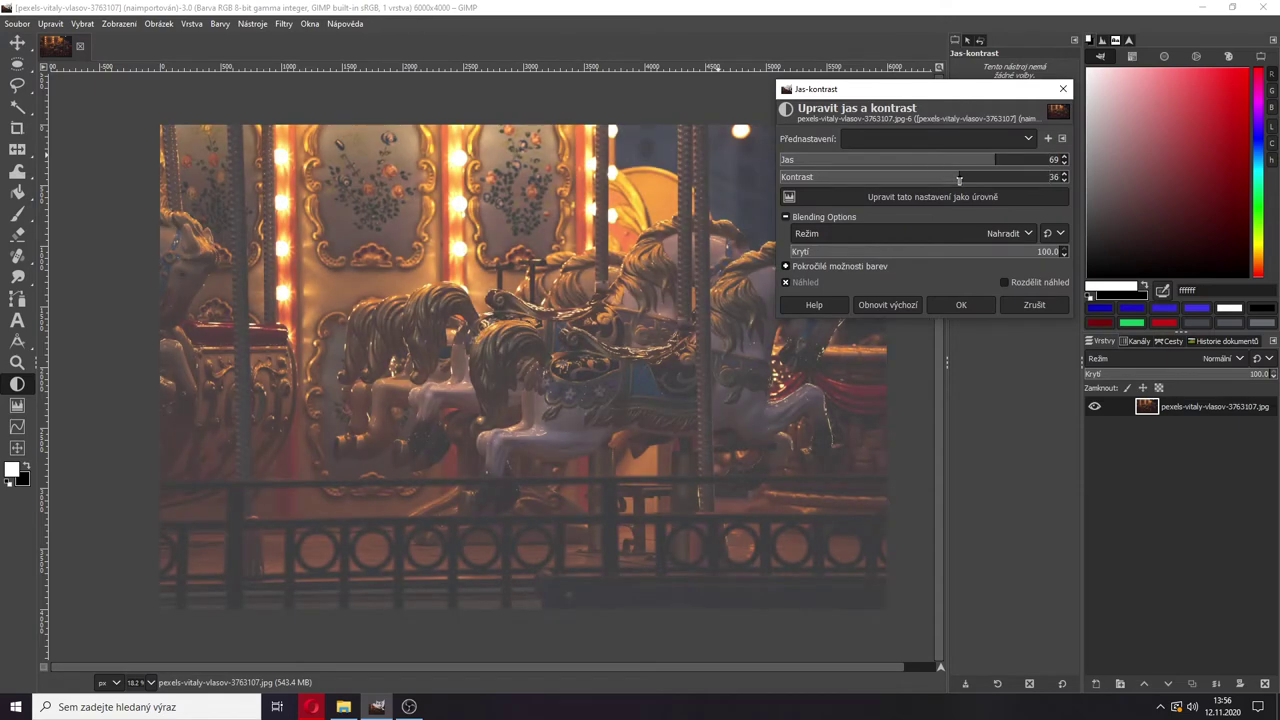
left_click_drag(959, 179, 985, 177)
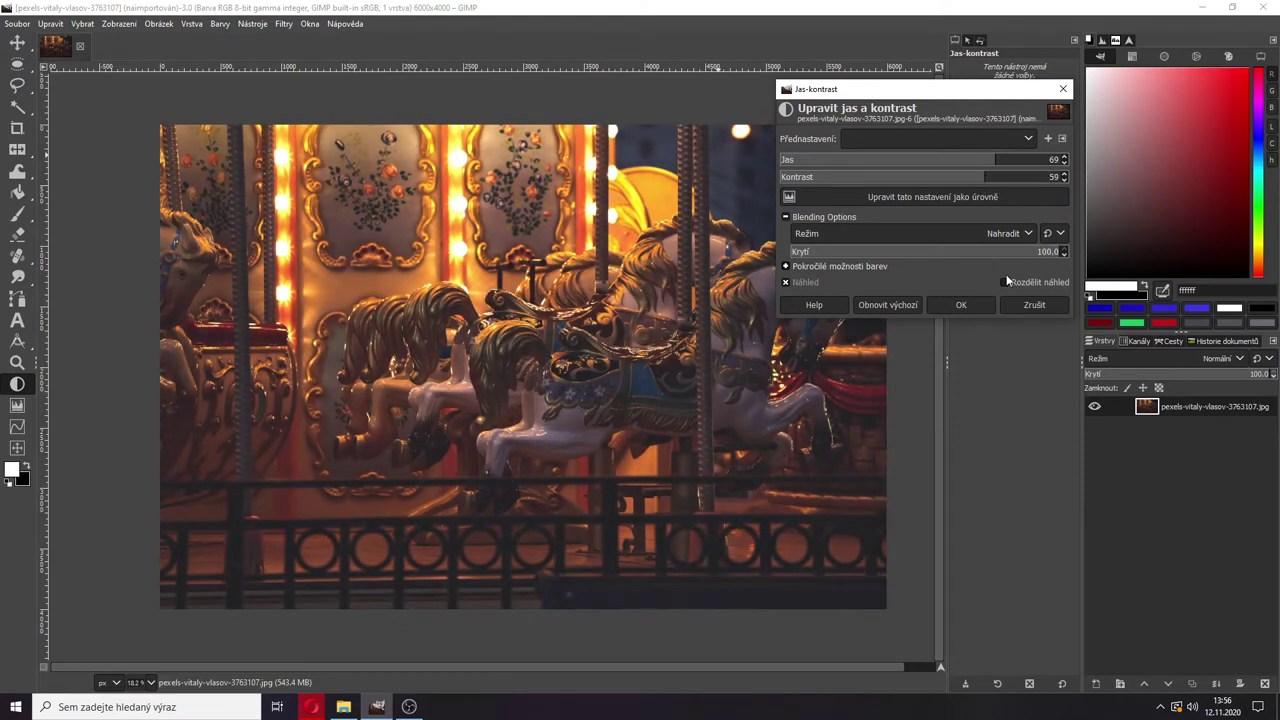
Step: Compare the brightness and contrast adjustment with the original in a split preview, and discard the adjustment
left_click(1006, 282)
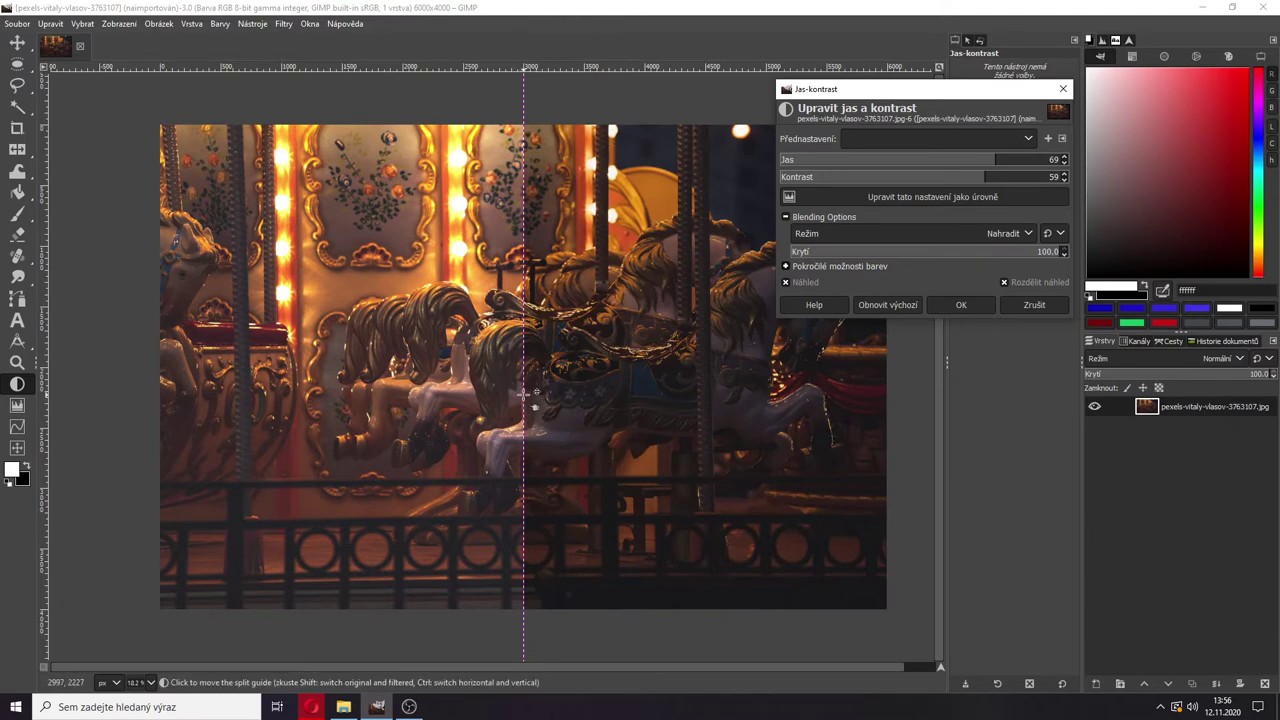
left_click_drag(523, 390, 572, 381)
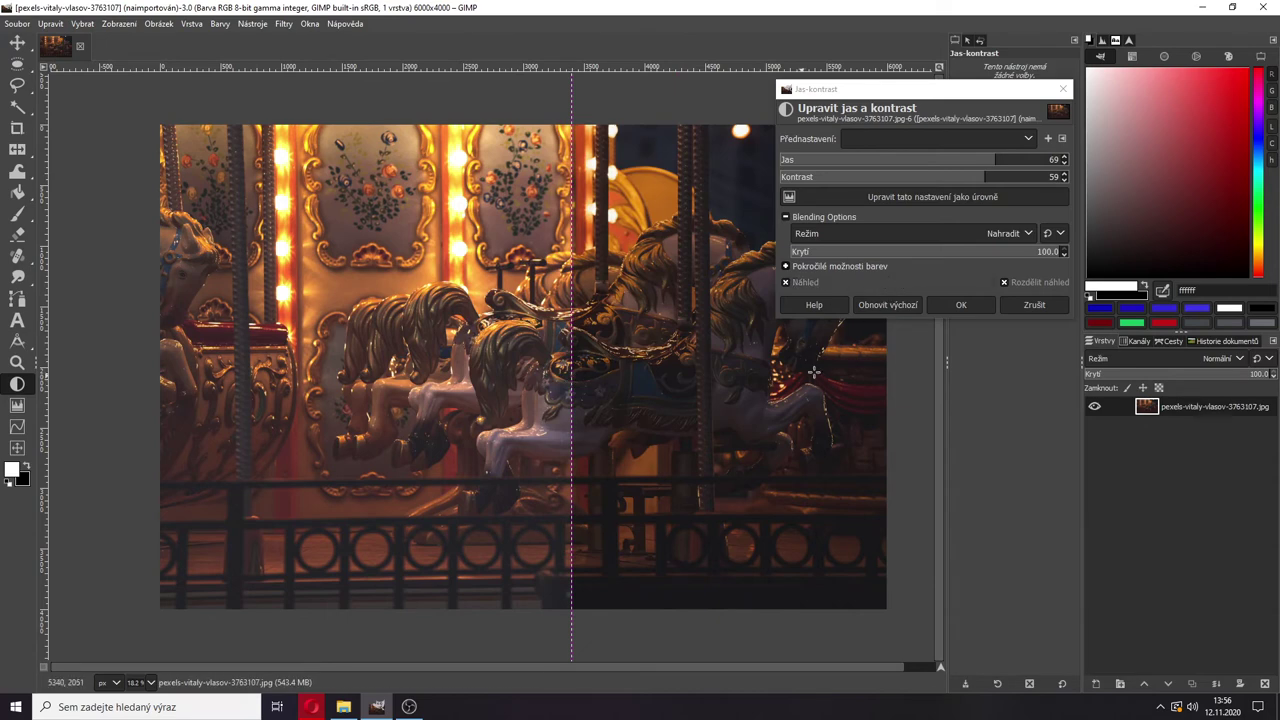
left_click(1034, 304)
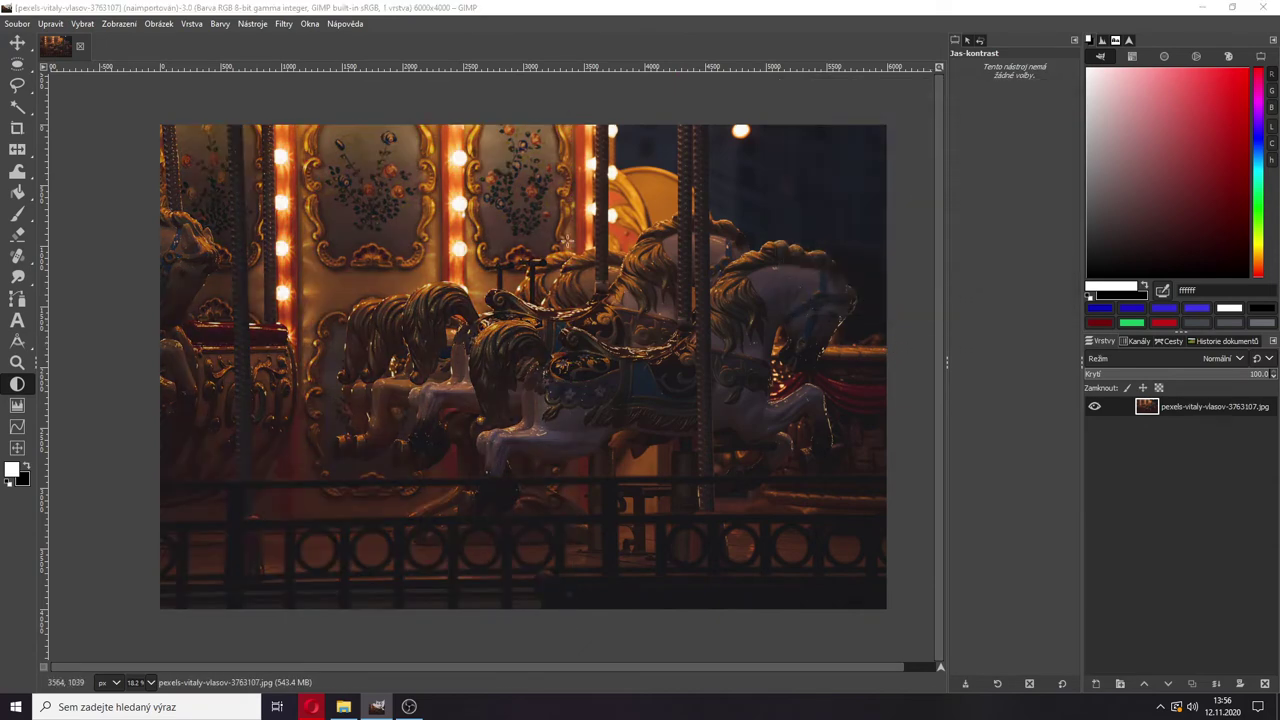
Step: Start a Levels adjustment on the photo with the input black point at 22 and the midtone gamma at 2.33
left_click(219, 24)
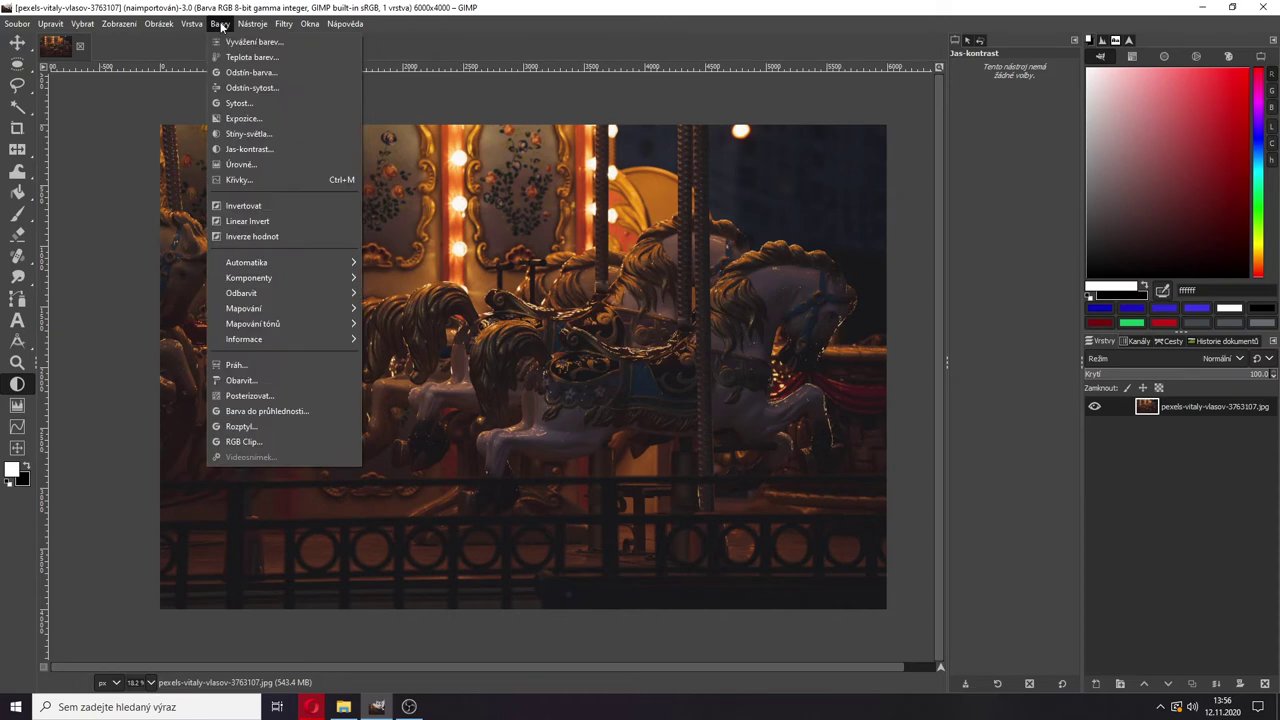
left_click(247, 165)
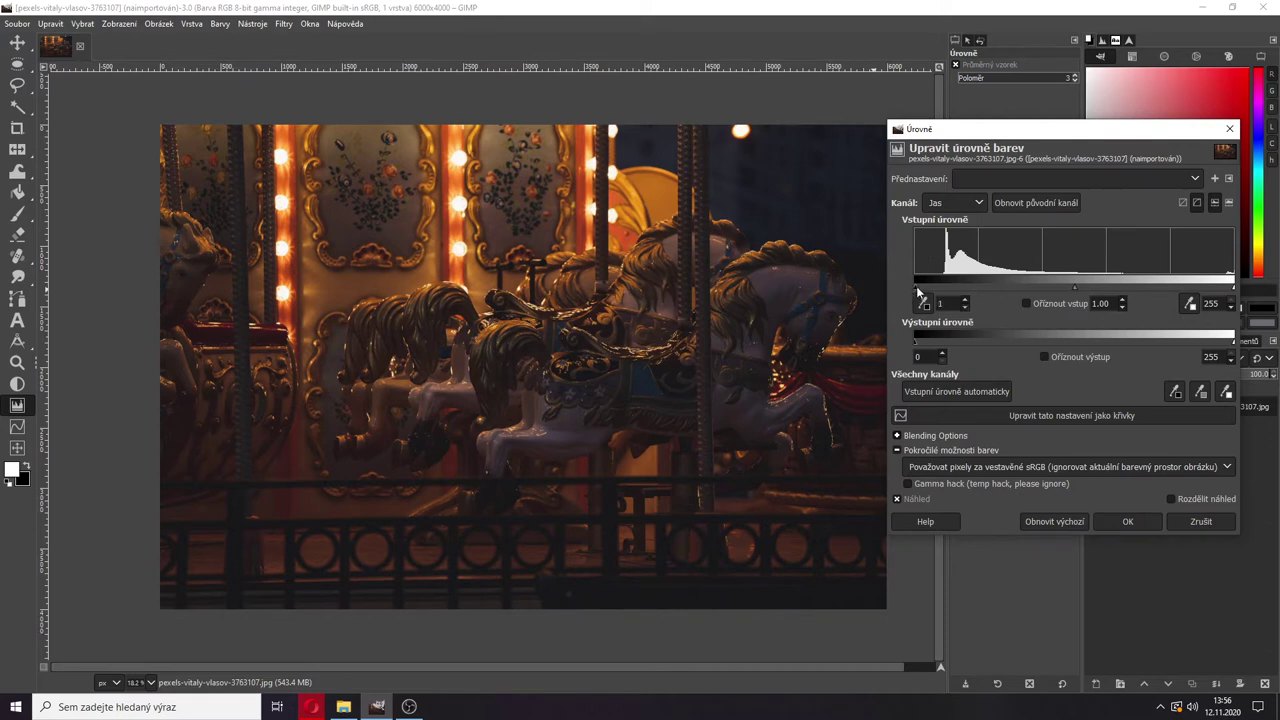
left_click_drag(914, 286, 942, 289)
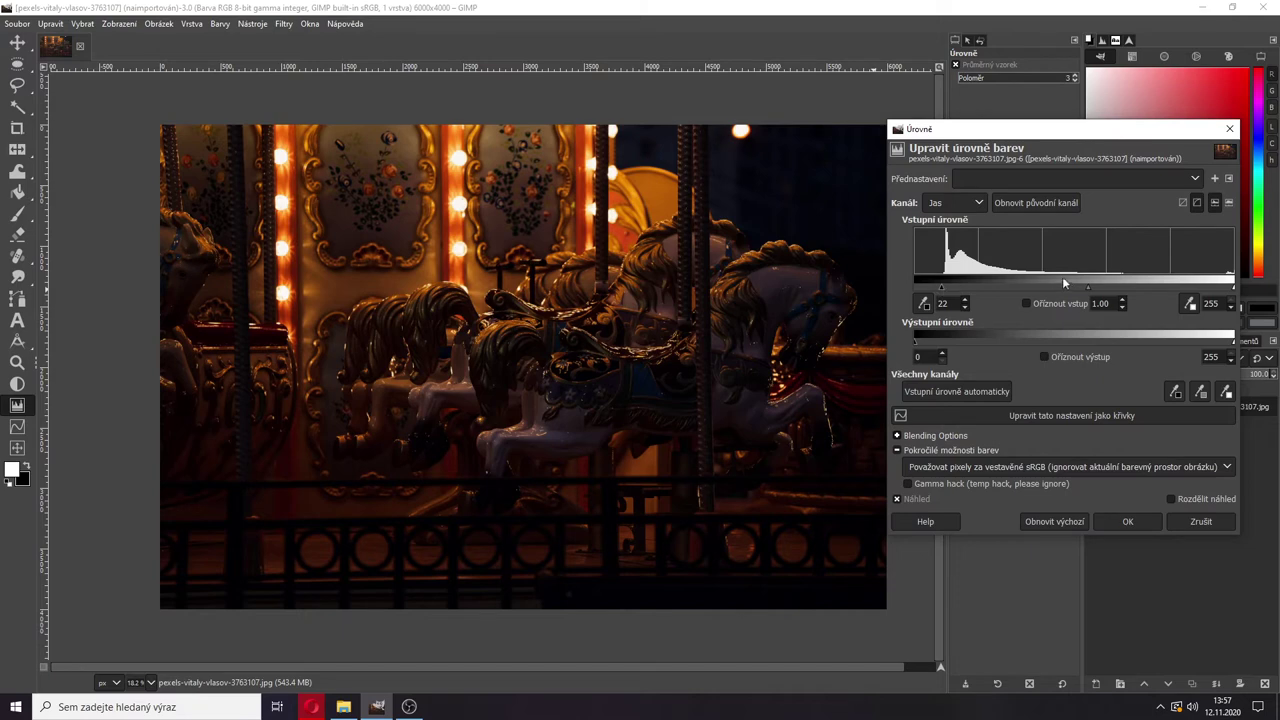
left_click_drag(1087, 286, 1034, 281)
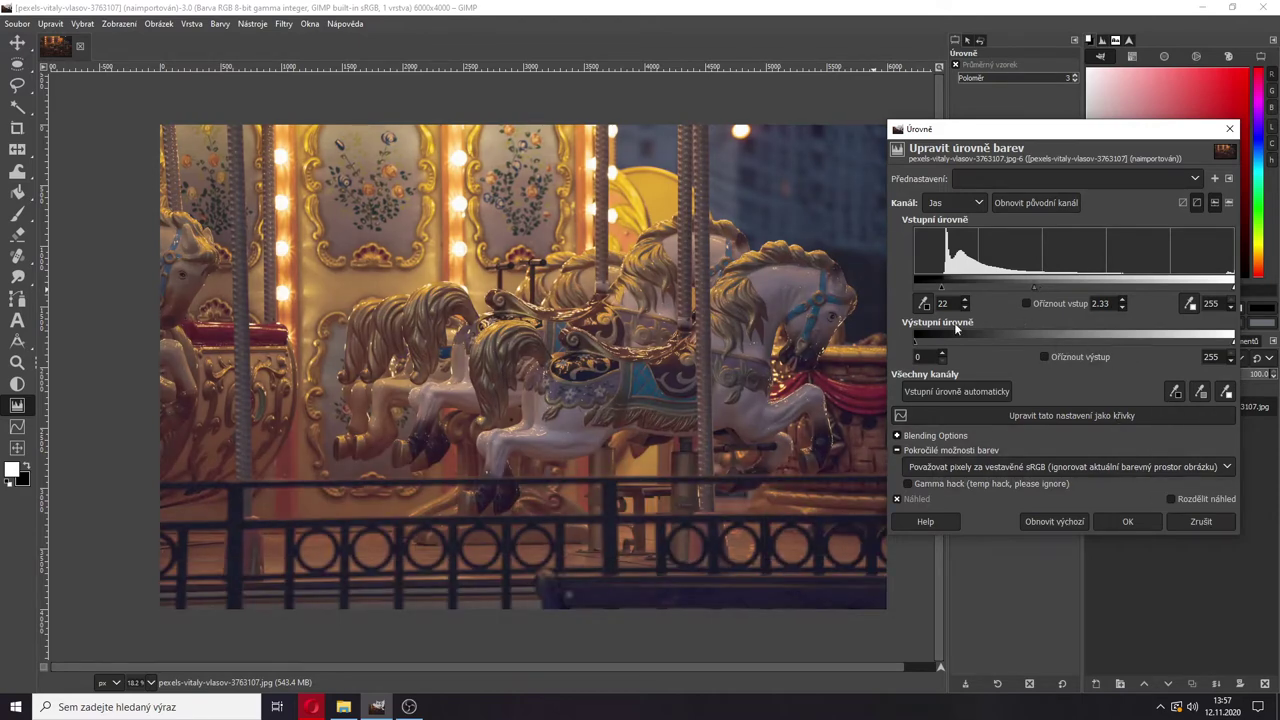
Step: Compare the Levels result with the original by moving the split preview guide across the horses, and apply the adjustment
left_click(1170, 498)
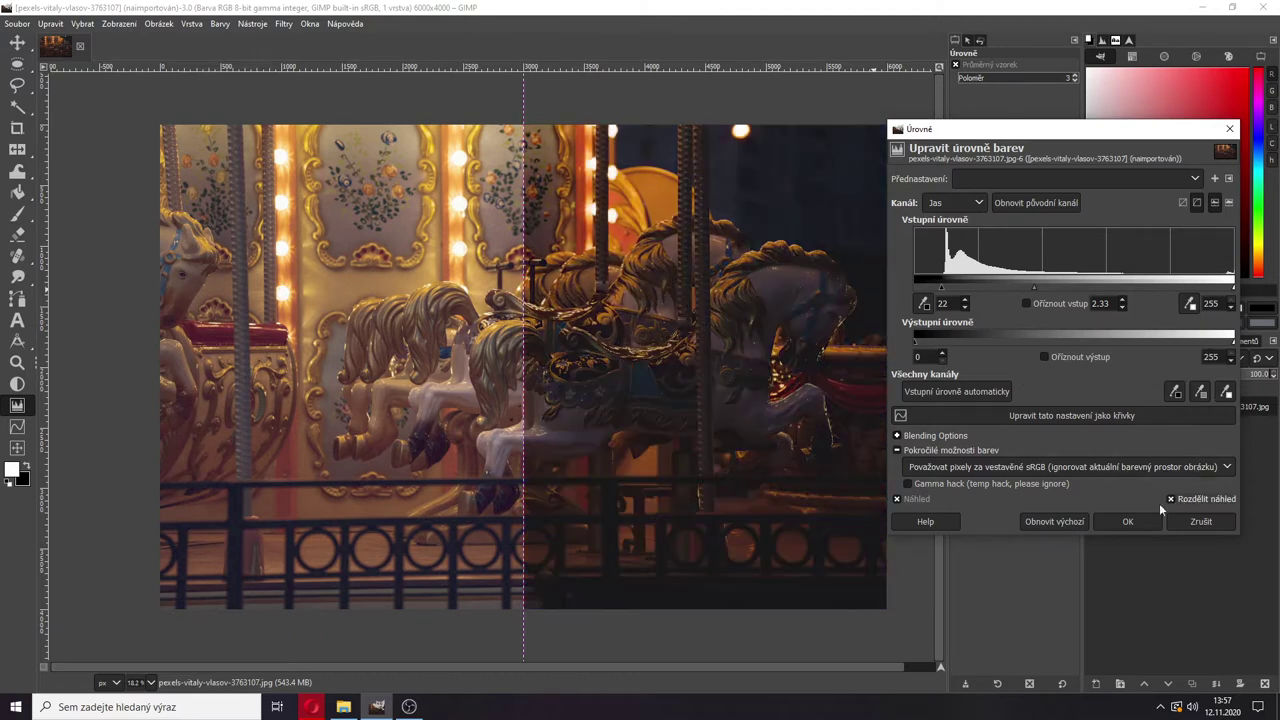
left_click_drag(524, 421, 781, 408)
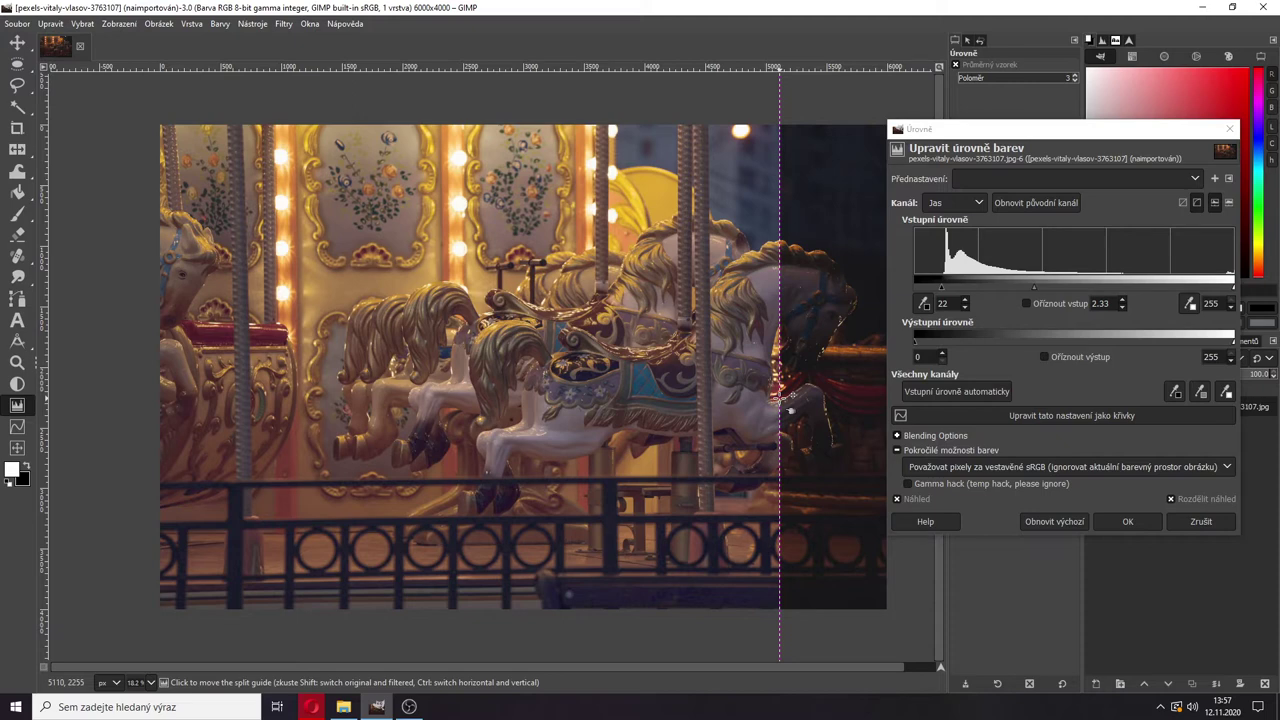
left_click_drag(797, 381, 646, 376)
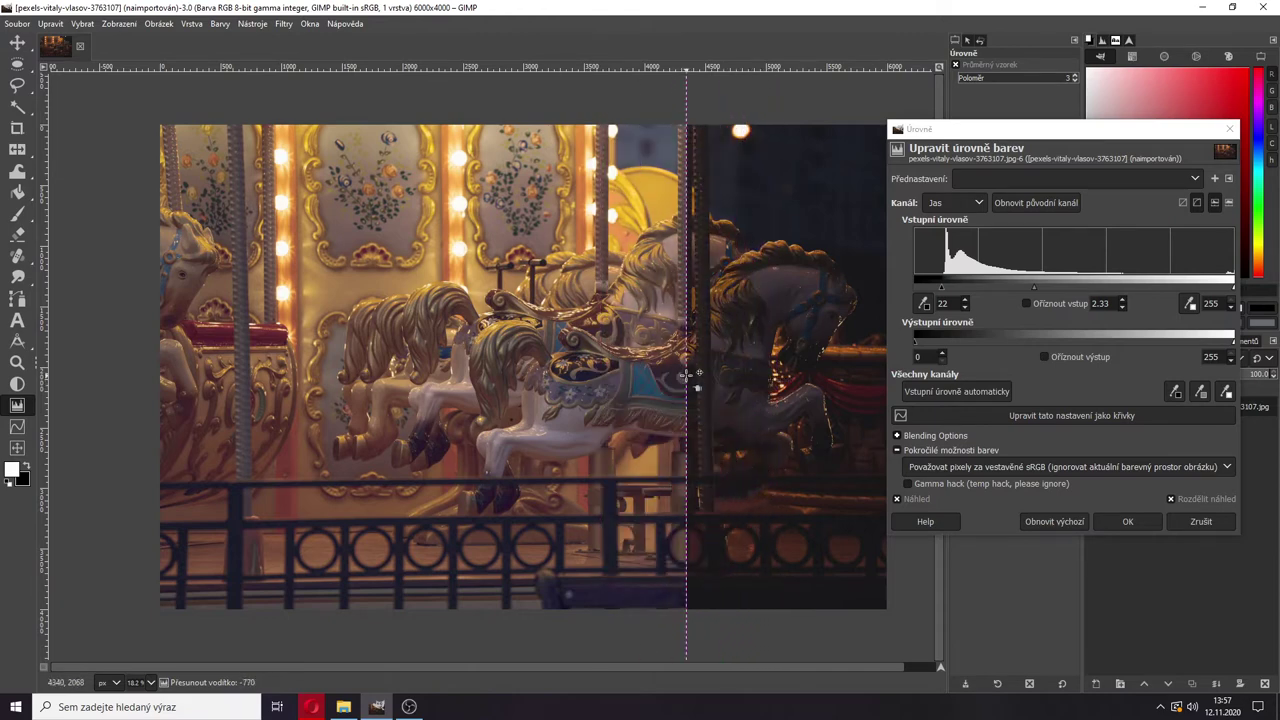
left_click_drag(686, 376, 686, 376)
left_click(1129, 522)
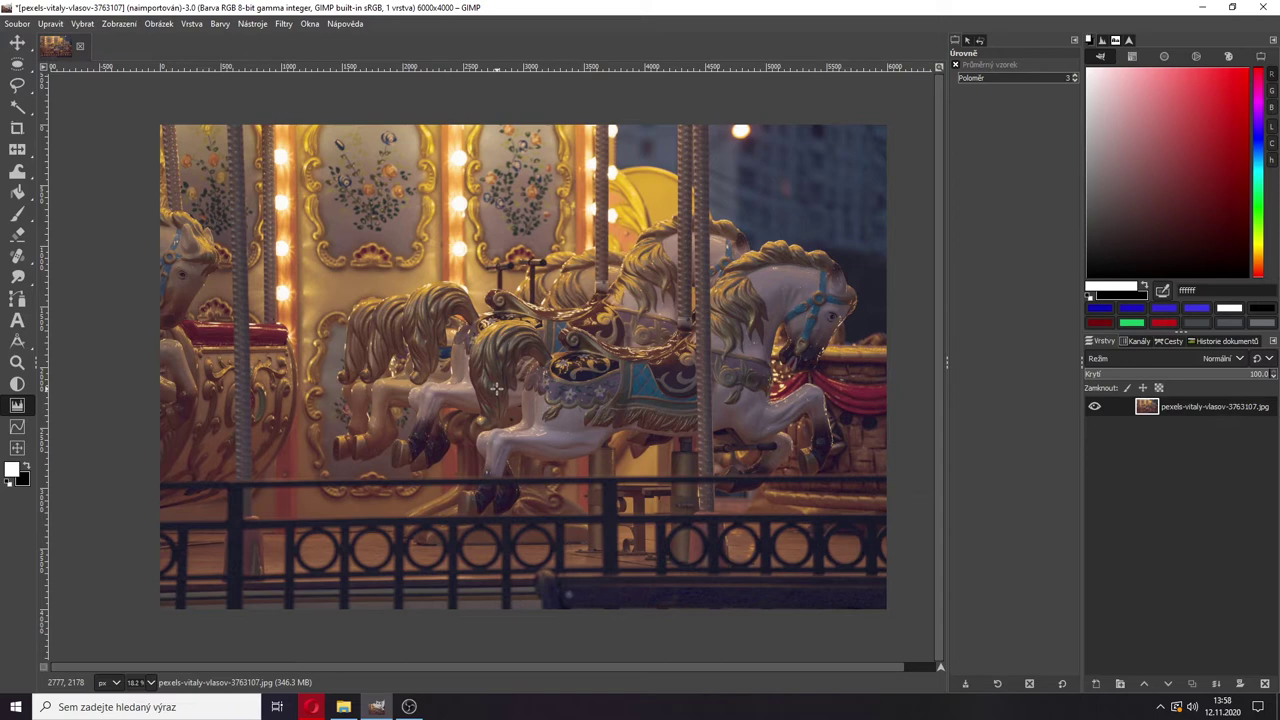
Step: Start a Saturation adjustment, try a scale of 0.400 on the photo, and restore the default settings
left_click(219, 24)
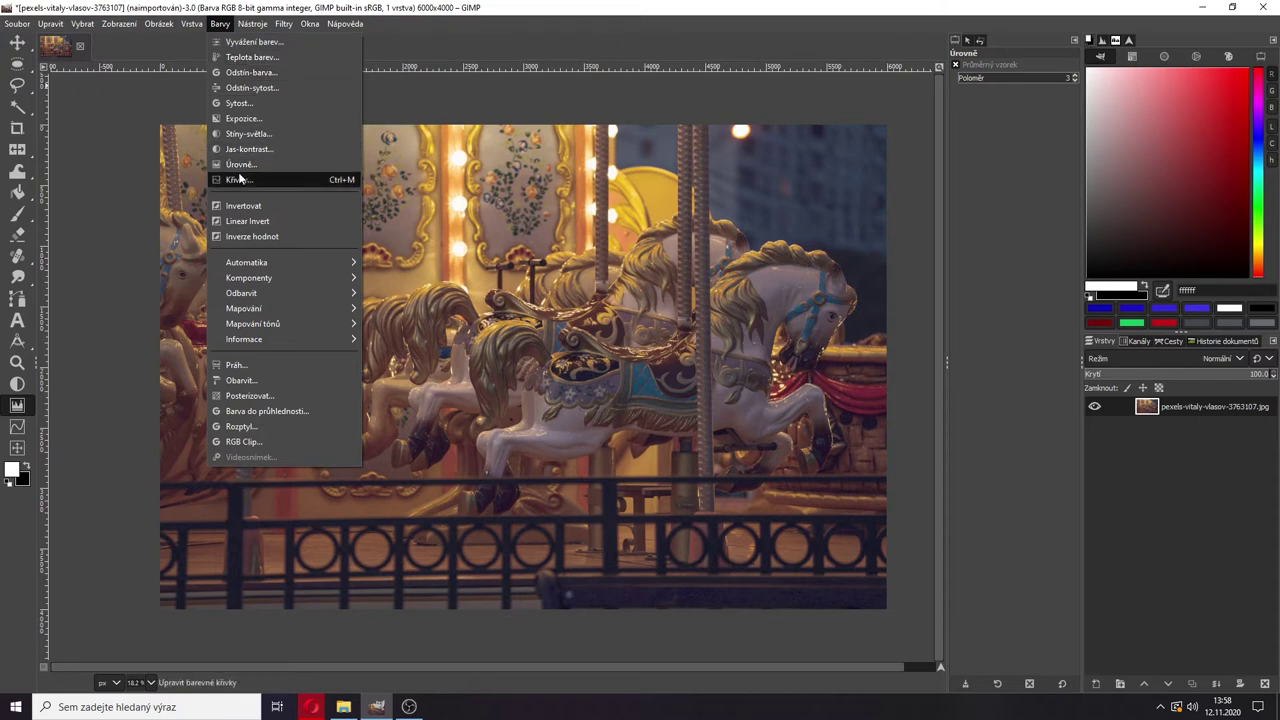
left_click(258, 102)
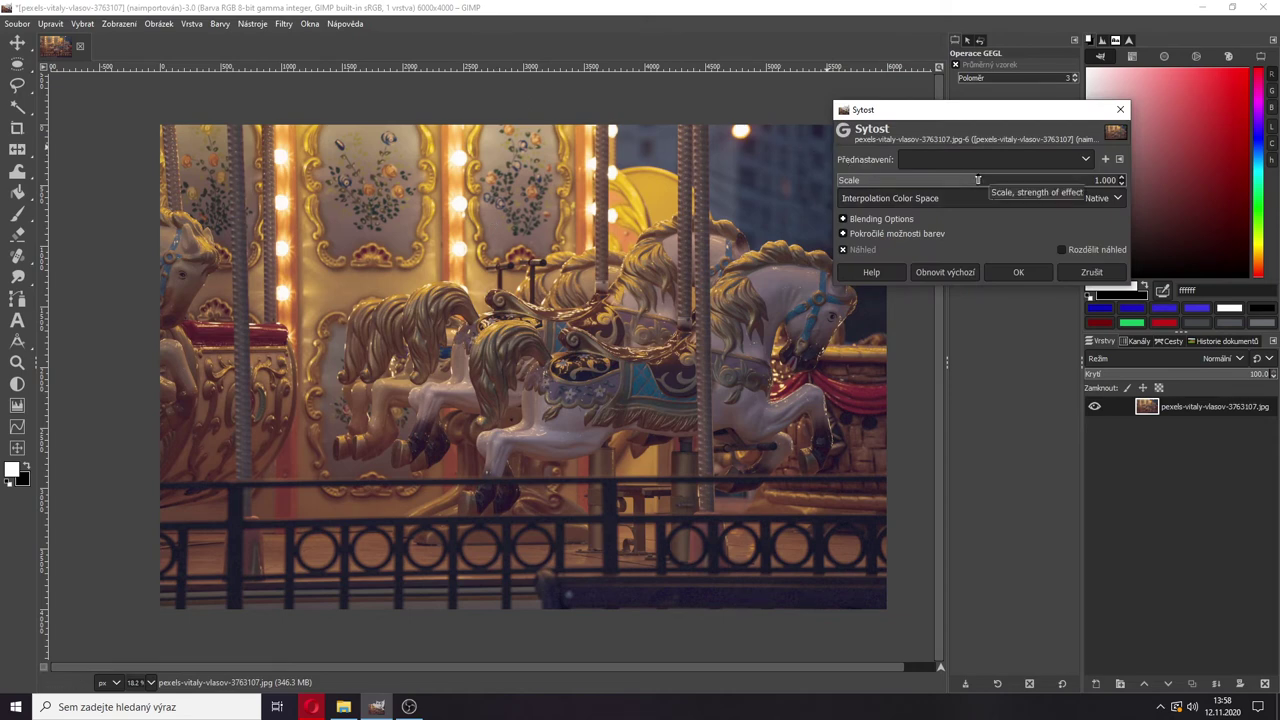
left_click_drag(978, 180, 893, 183)
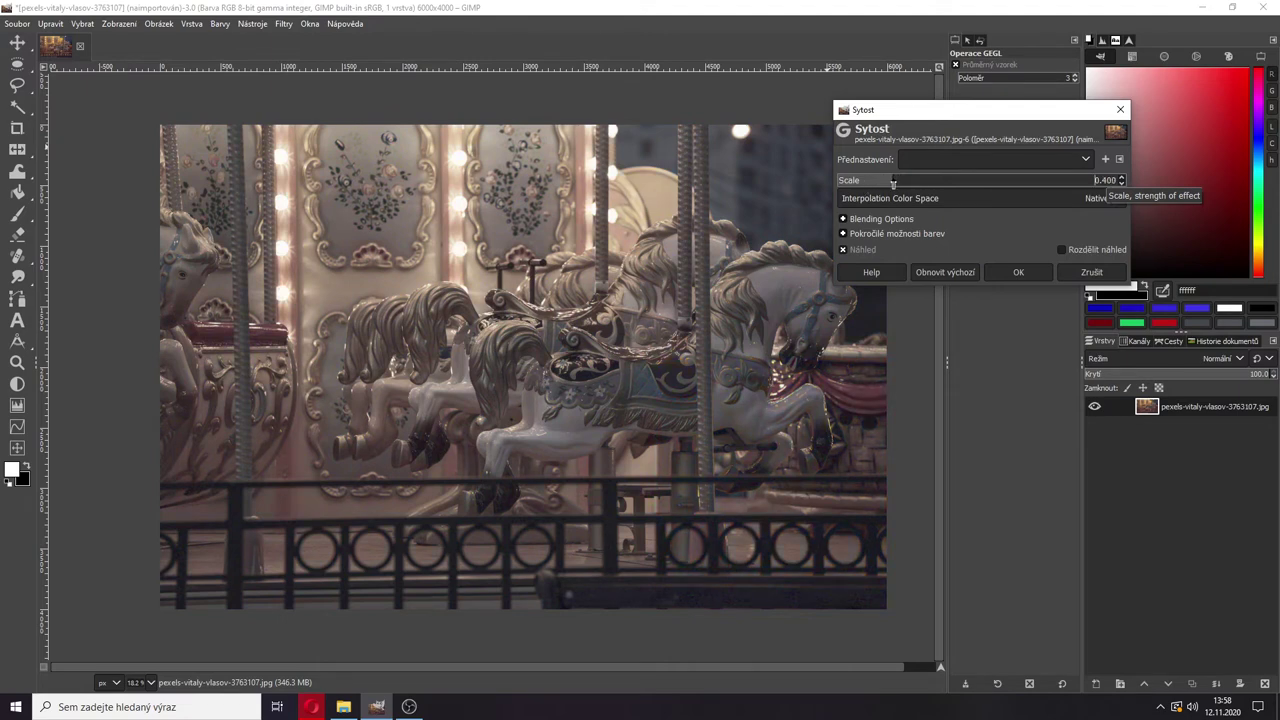
left_click(933, 273)
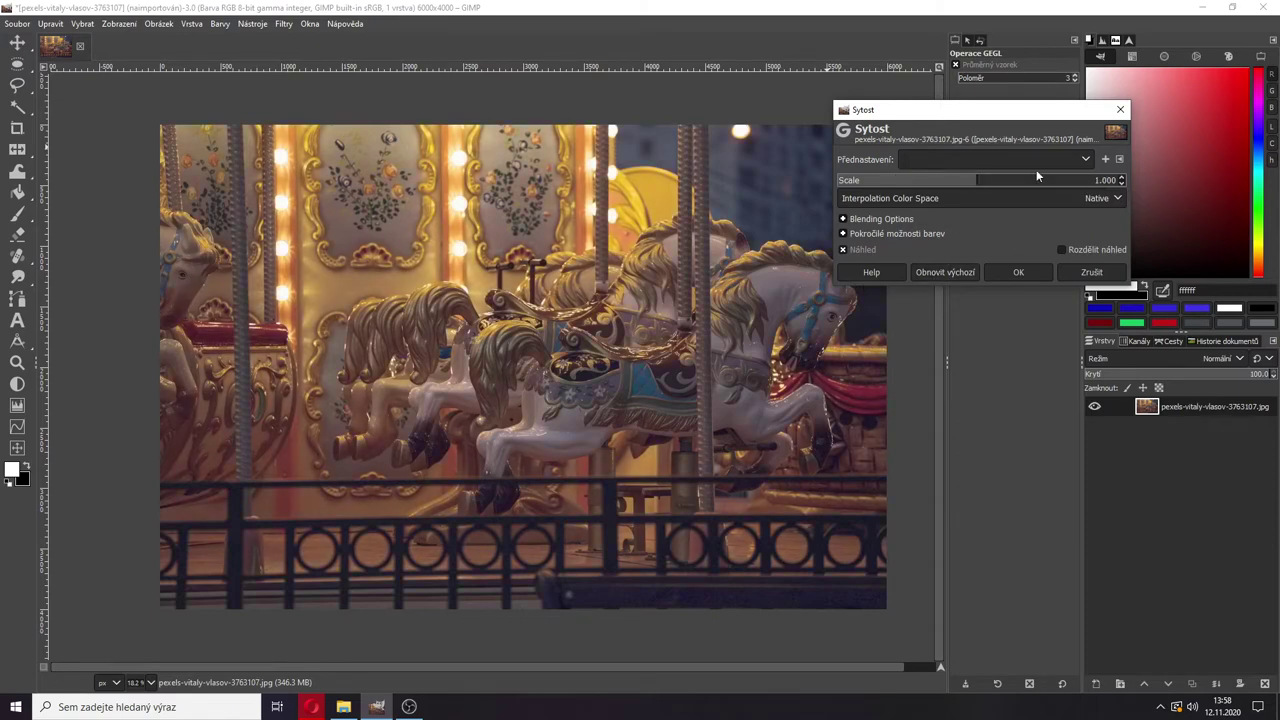
Step: Lower the saturation scale to 0.934 with the split preview turned on for comparison
left_click(1122, 185)
left_click(1122, 185)
left_click(1081, 250)
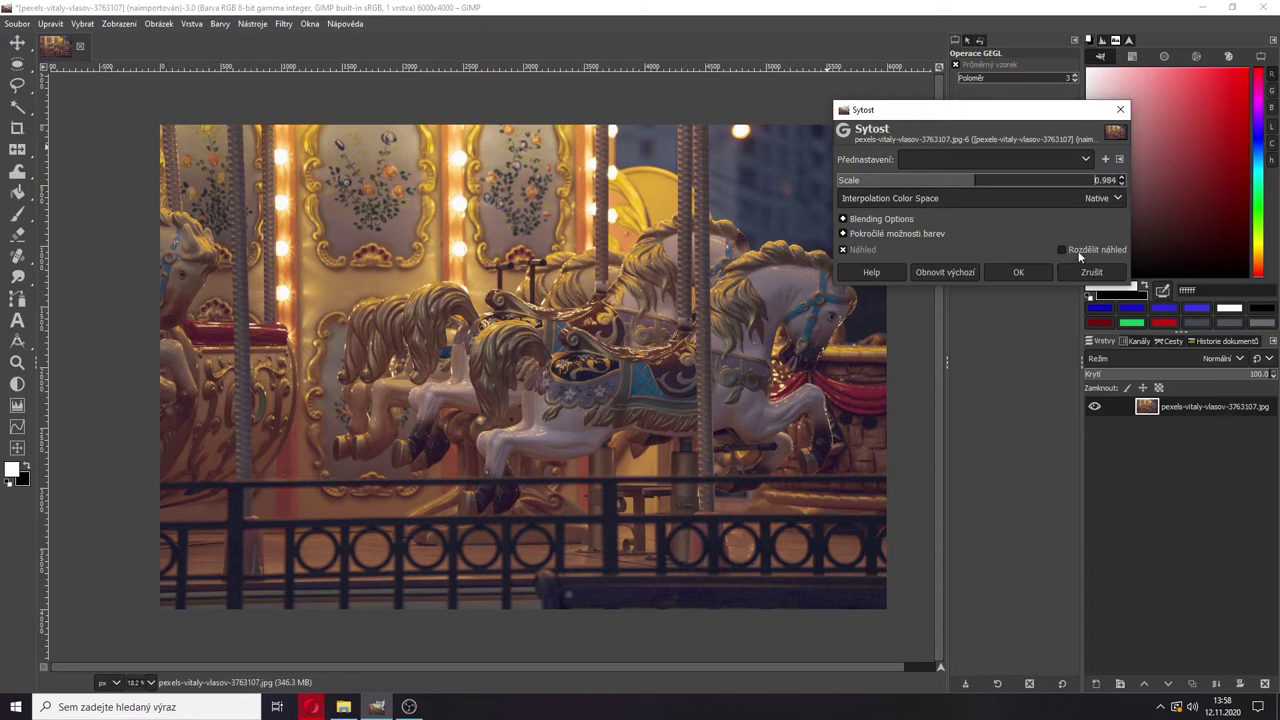
left_click(1124, 187)
left_click_drag(523, 408, 634, 398)
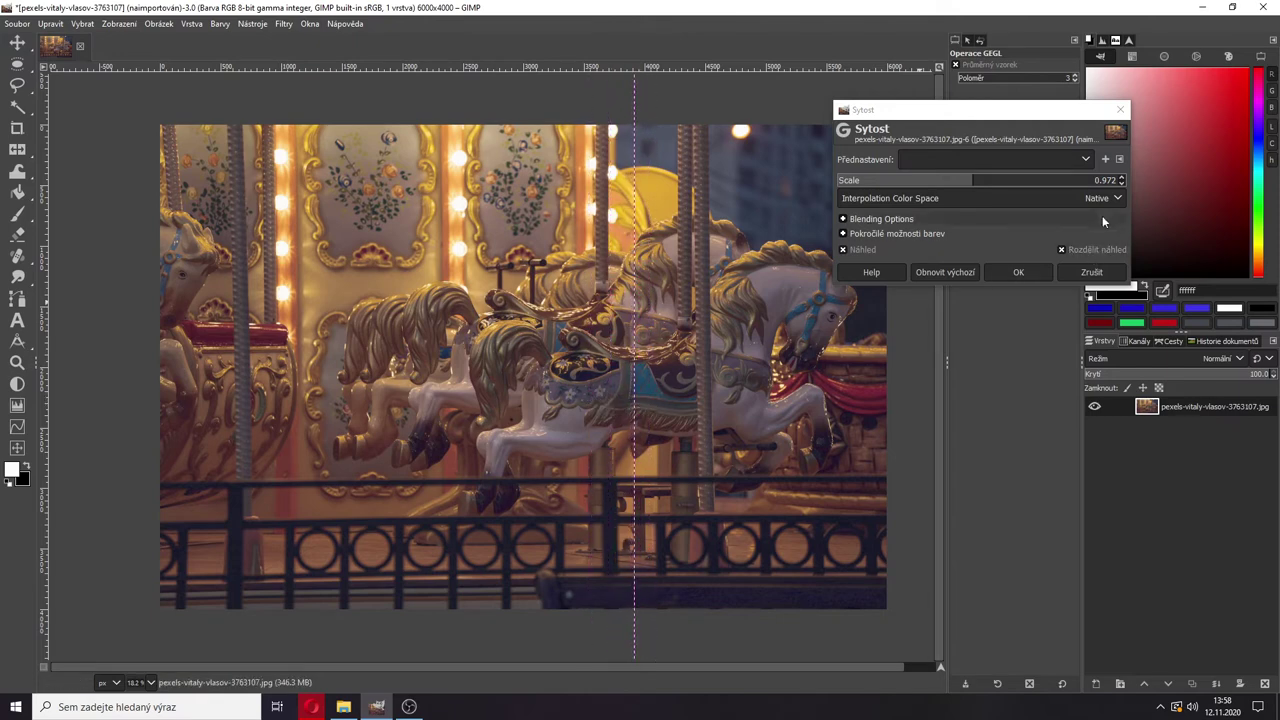
double_click(1123, 187)
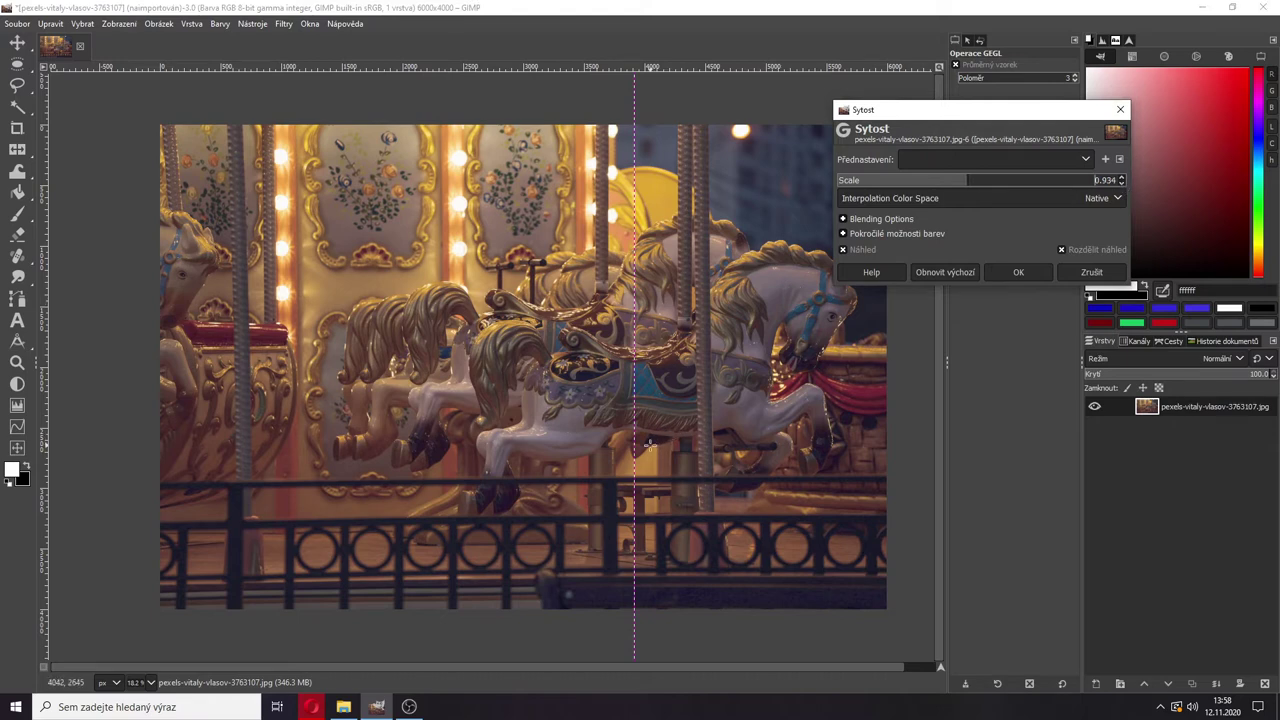
Step: Shift the split preview guide to check the saturation change in different areas, and apply the adjustment
mouse_move(635, 441)
left_mouse_down()
mouse_move(692, 435)
mouse_move(588, 430)
mouse_move(653, 422)
mouse_move(619, 425)
left_mouse_up()
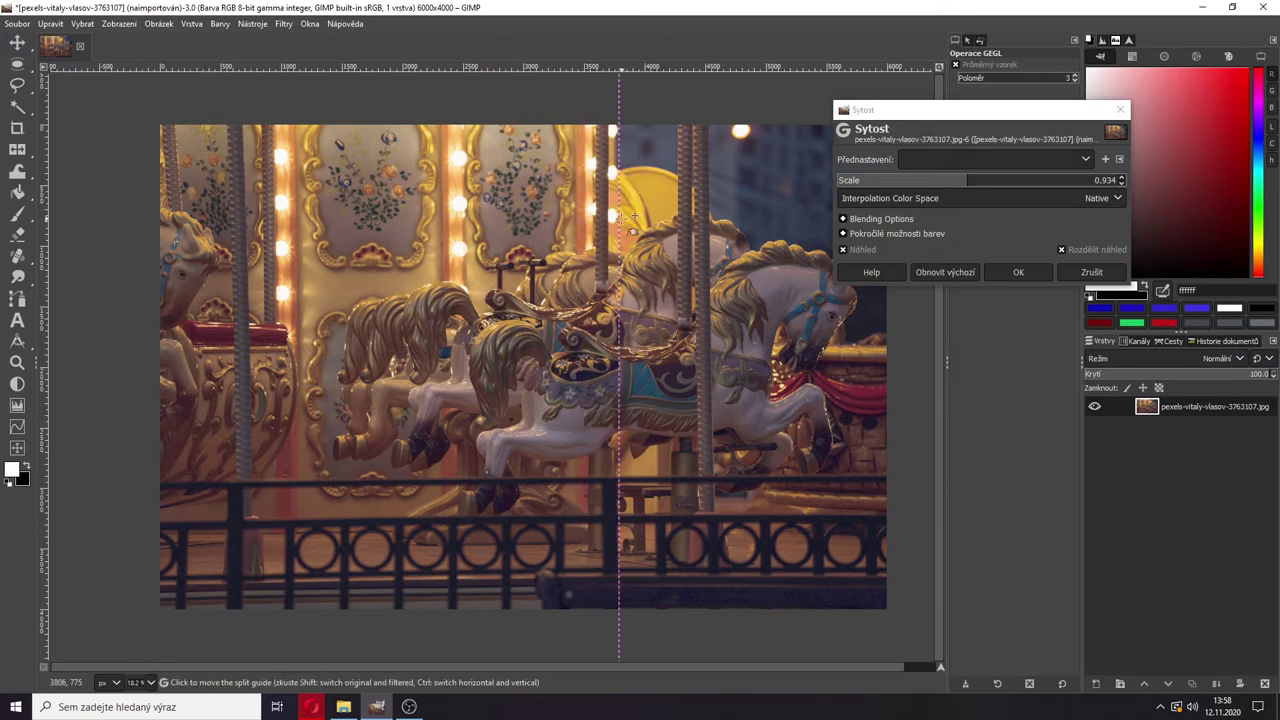
left_click_drag(622, 214, 543, 262)
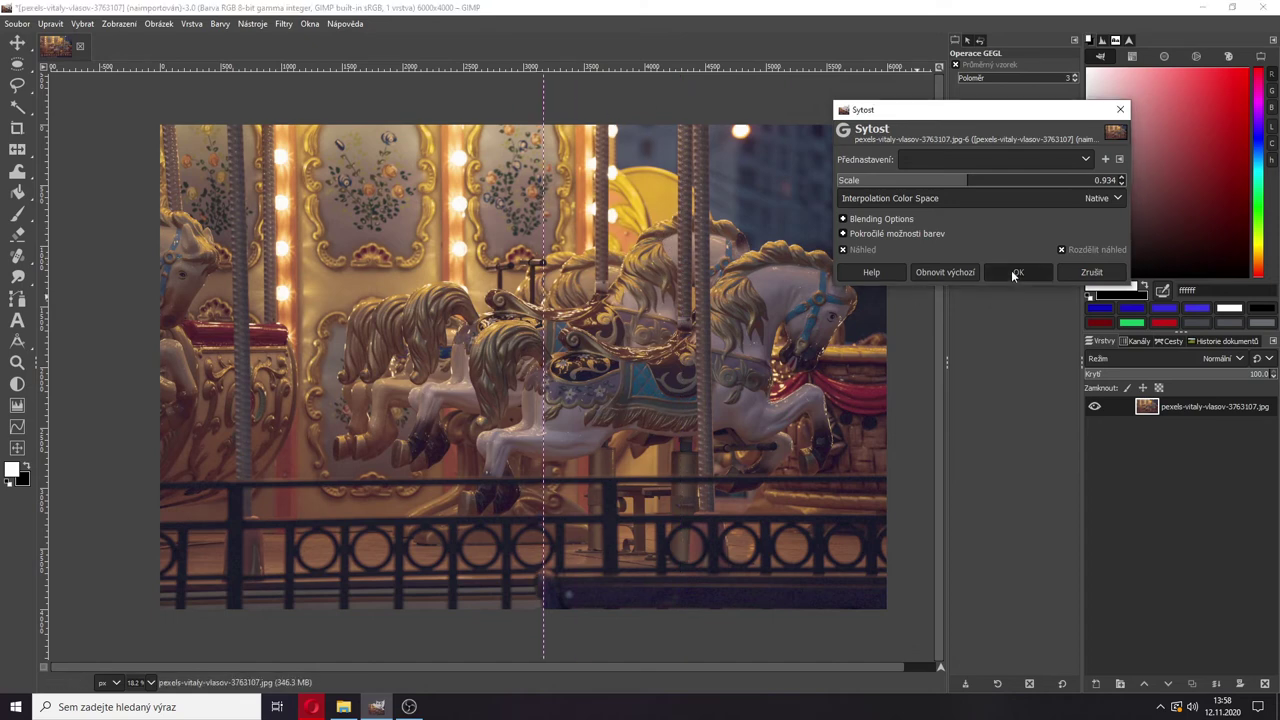
left_click(1018, 272)
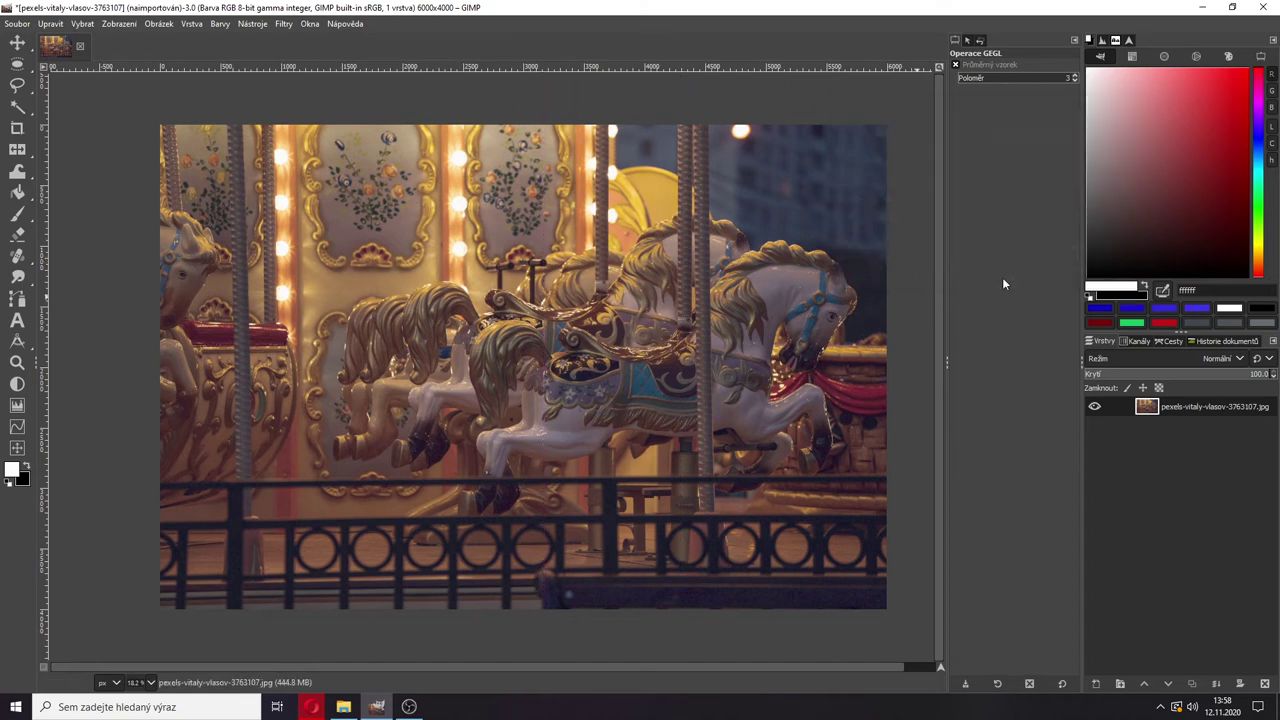
Step: Apply a Color Temperature adjustment with an intended temperature of 6319, checking it briefly in the split preview
left_click(220, 24)
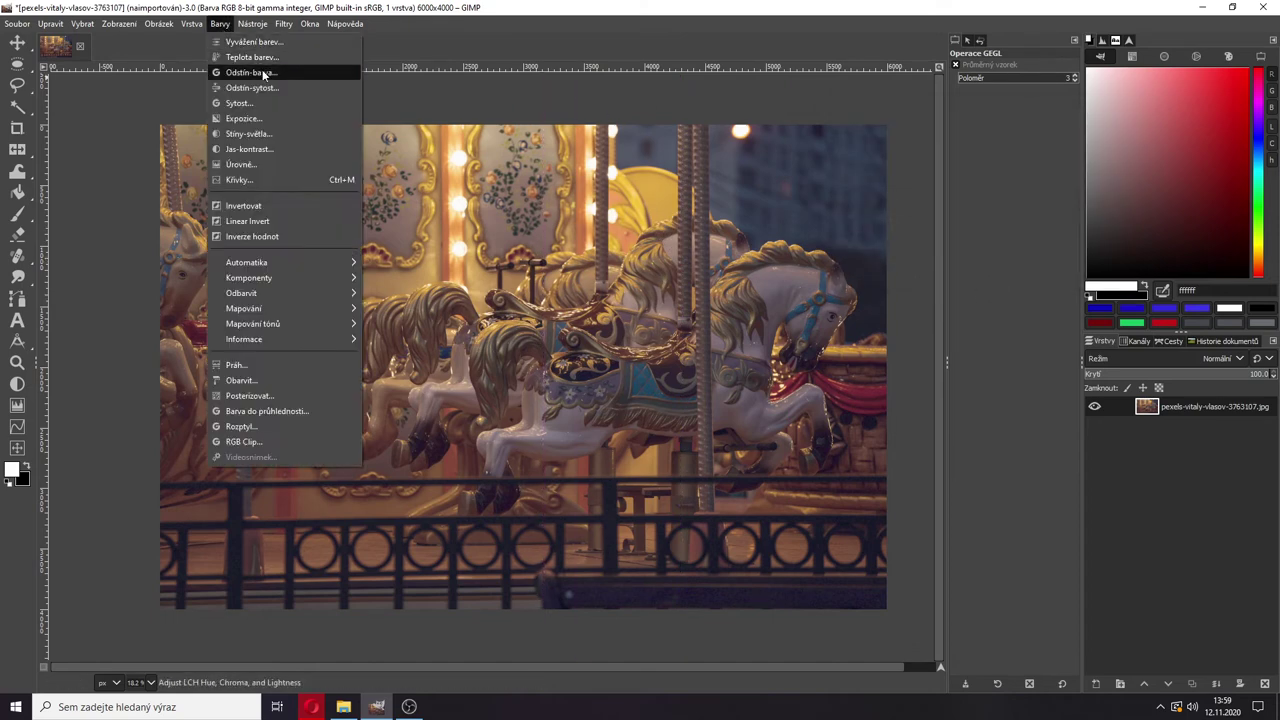
left_click(260, 60)
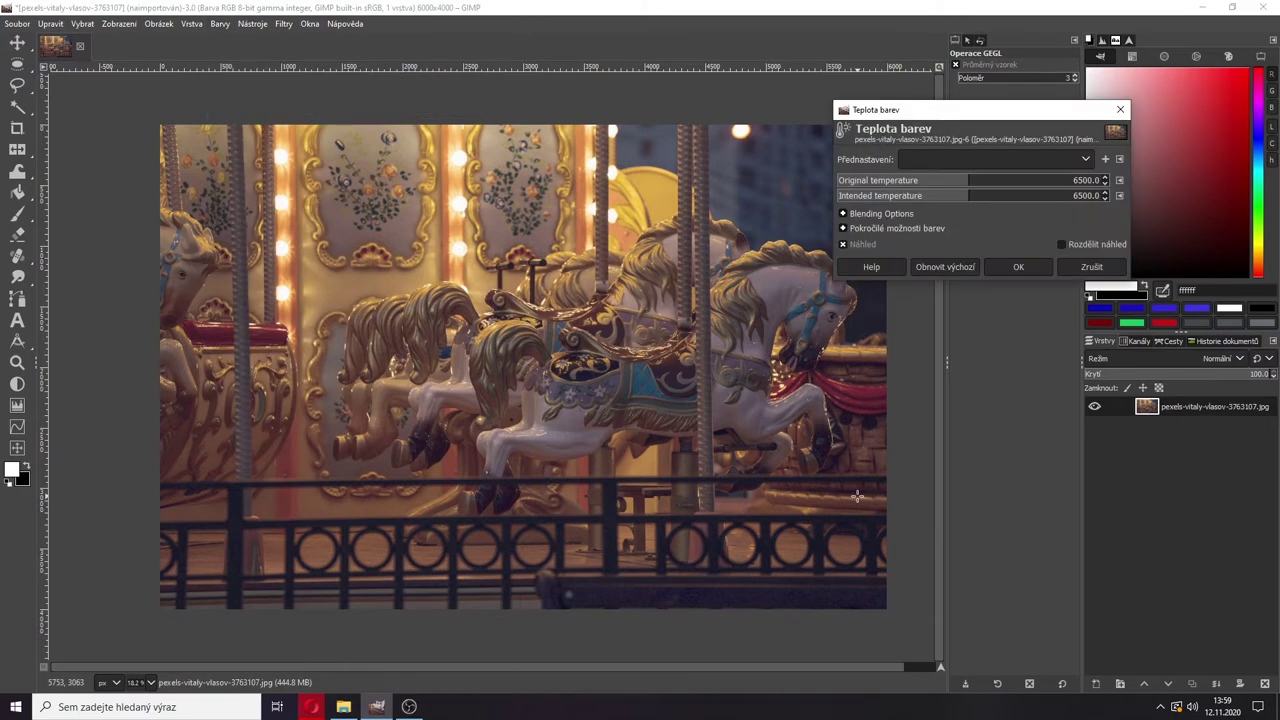
mouse_move(976, 200)
left_mouse_down()
mouse_move(1105, 195)
mouse_move(894, 203)
mouse_move(964, 201)
left_mouse_up()
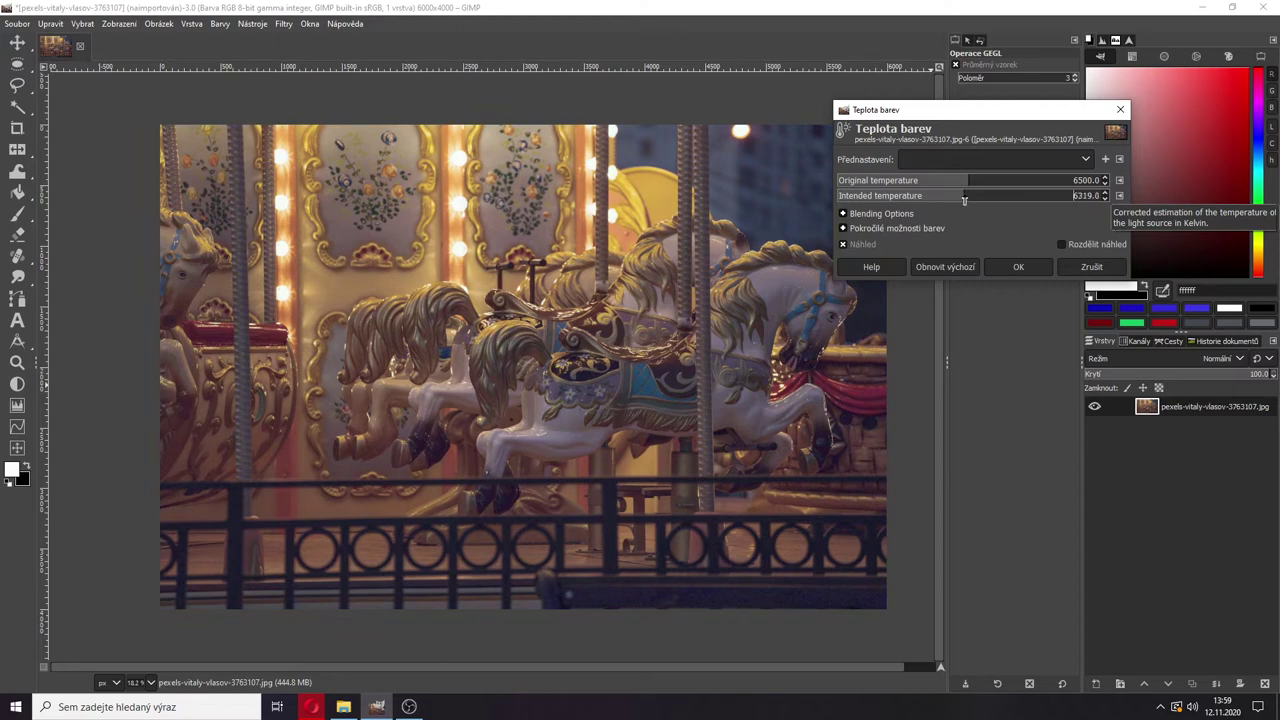
left_click(1062, 245)
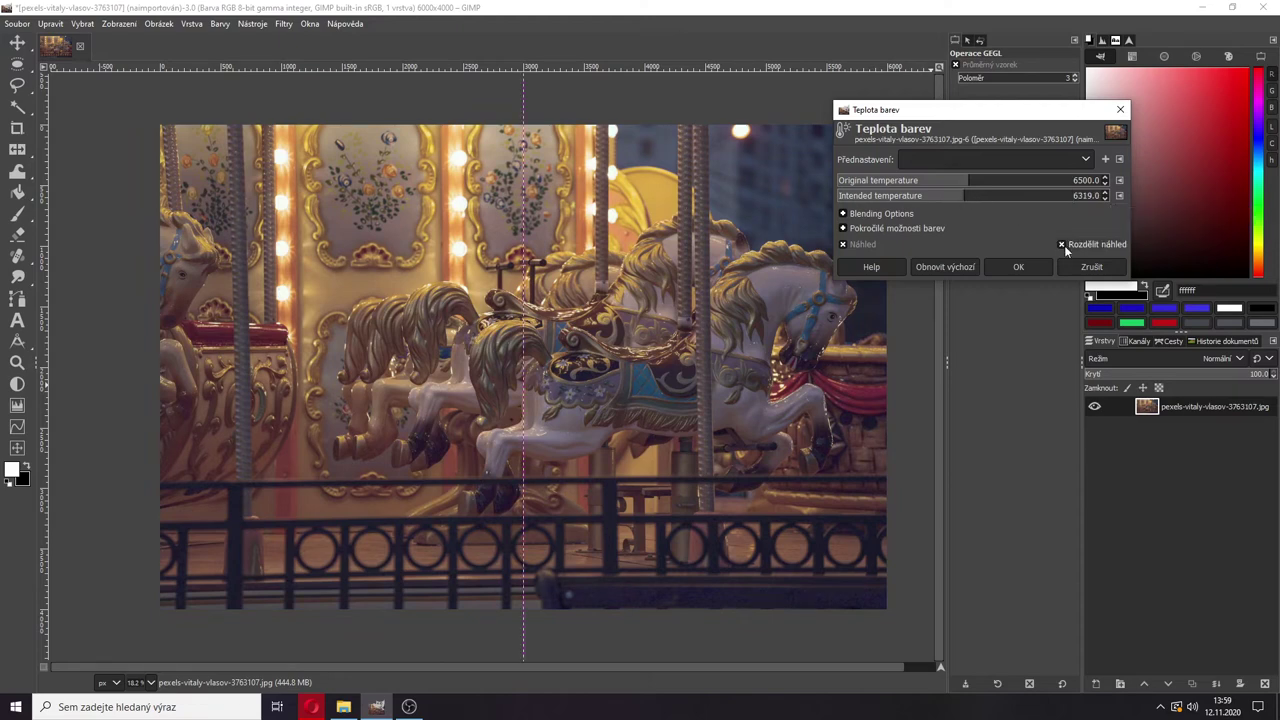
left_click(1064, 245)
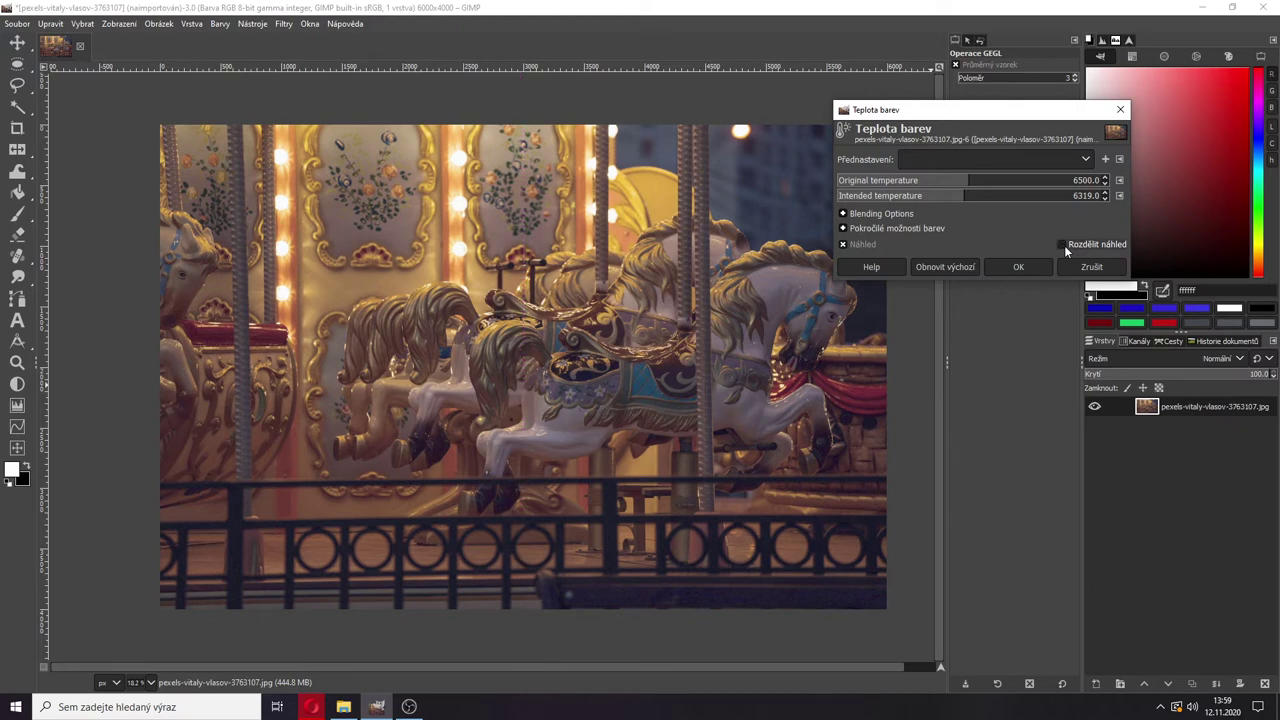
left_click(1016, 268)
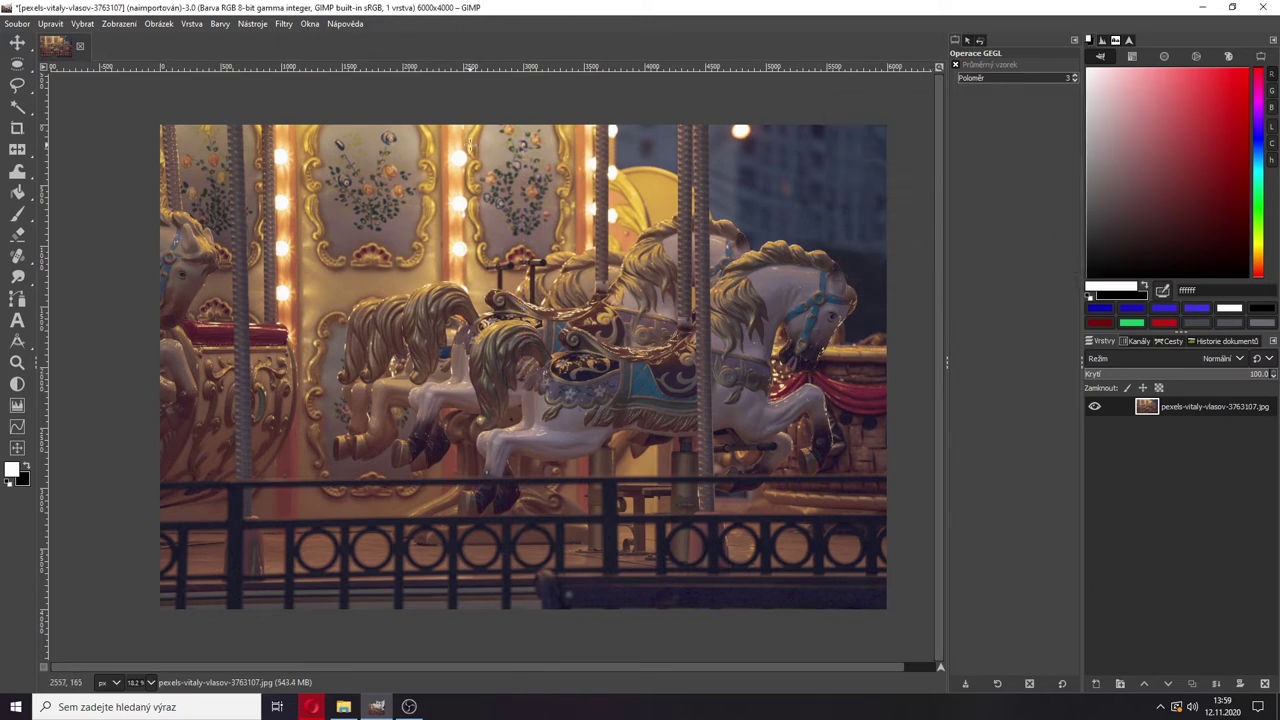
Step: Try a Hue-Chroma adjustment on the photo with hue -8.57 and chroma -5.24
left_click(219, 23)
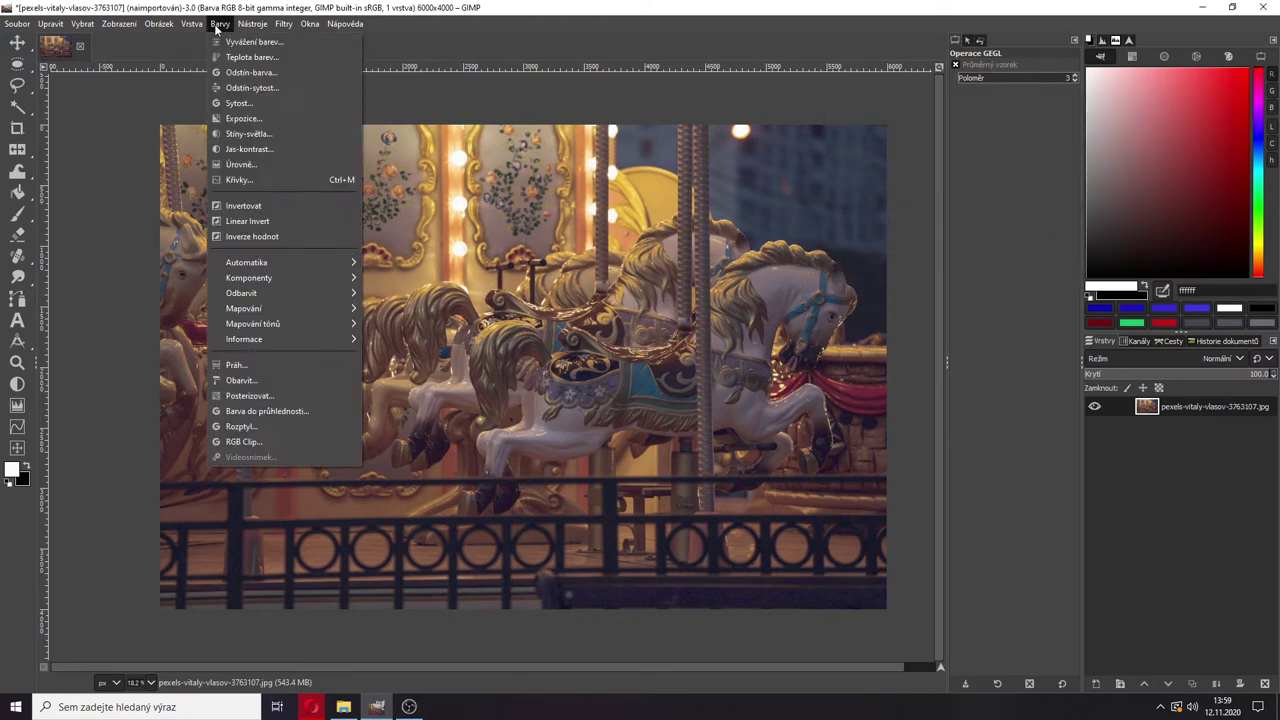
left_click(257, 73)
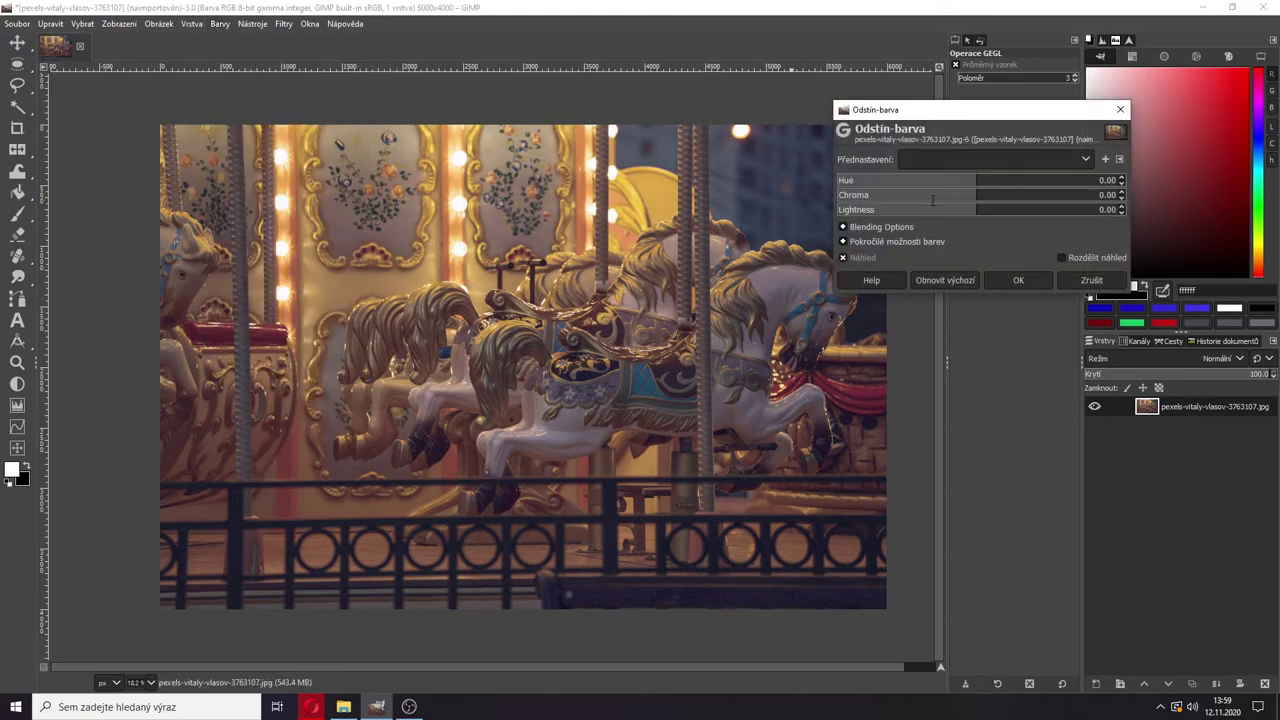
left_click(974, 181)
left_click_drag(972, 181, 970, 181)
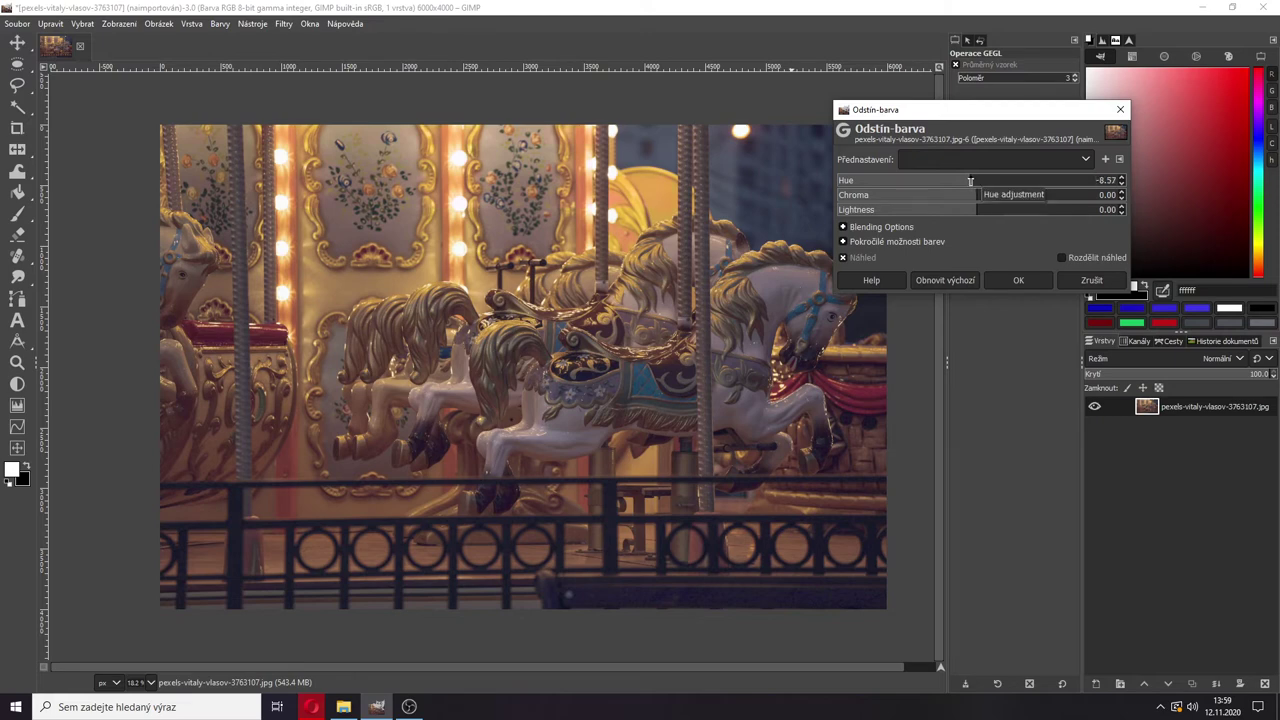
left_click(971, 196)
left_click_drag(971, 197, 969, 197)
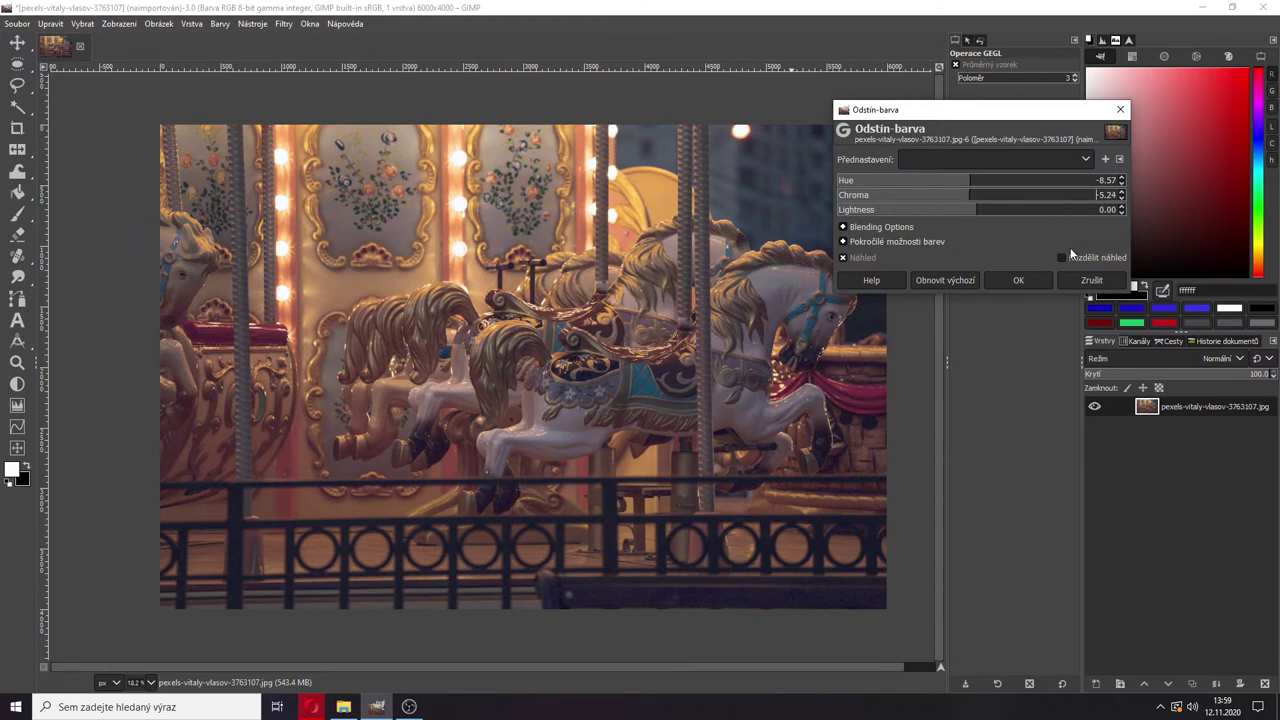
Step: Compare the hue and chroma change with the original in the split preview, and cancel the adjustment
left_click(1071, 256)
left_click(1075, 260)
left_click(1073, 256)
left_click(1072, 258)
left_click(1062, 258)
left_click(1081, 280)
left_click(192, 24)
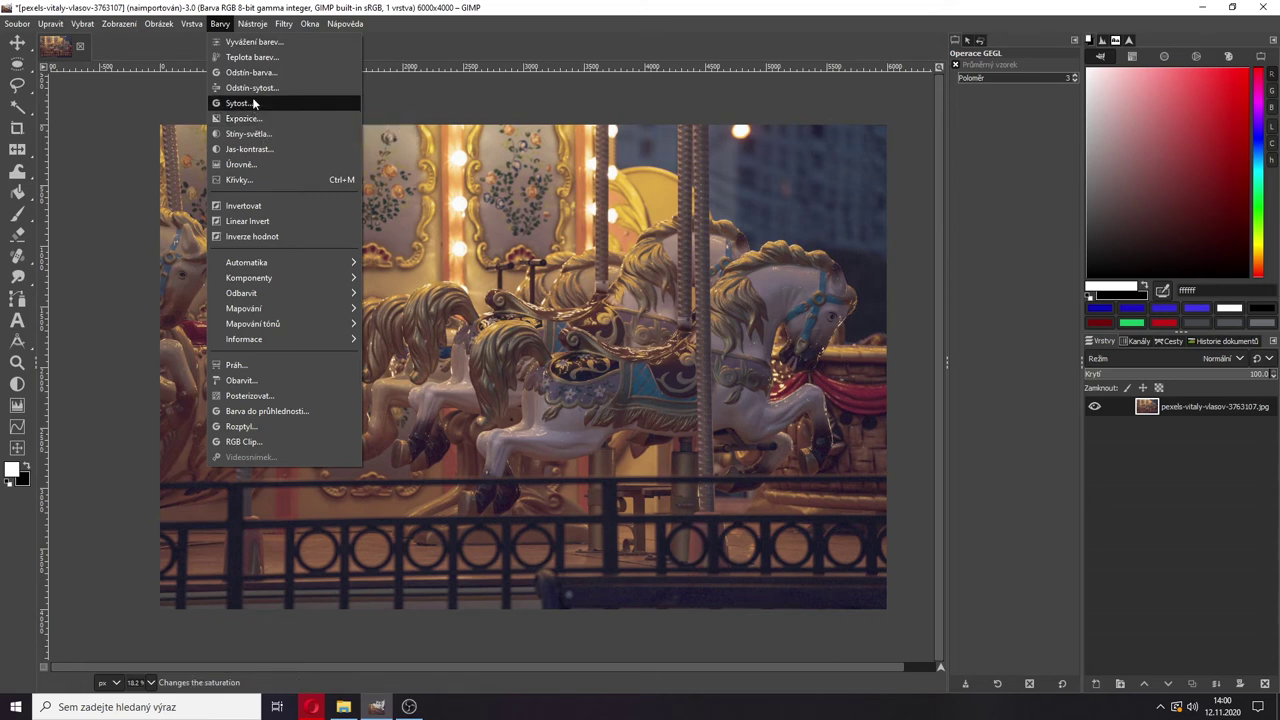
left_click(253, 90)
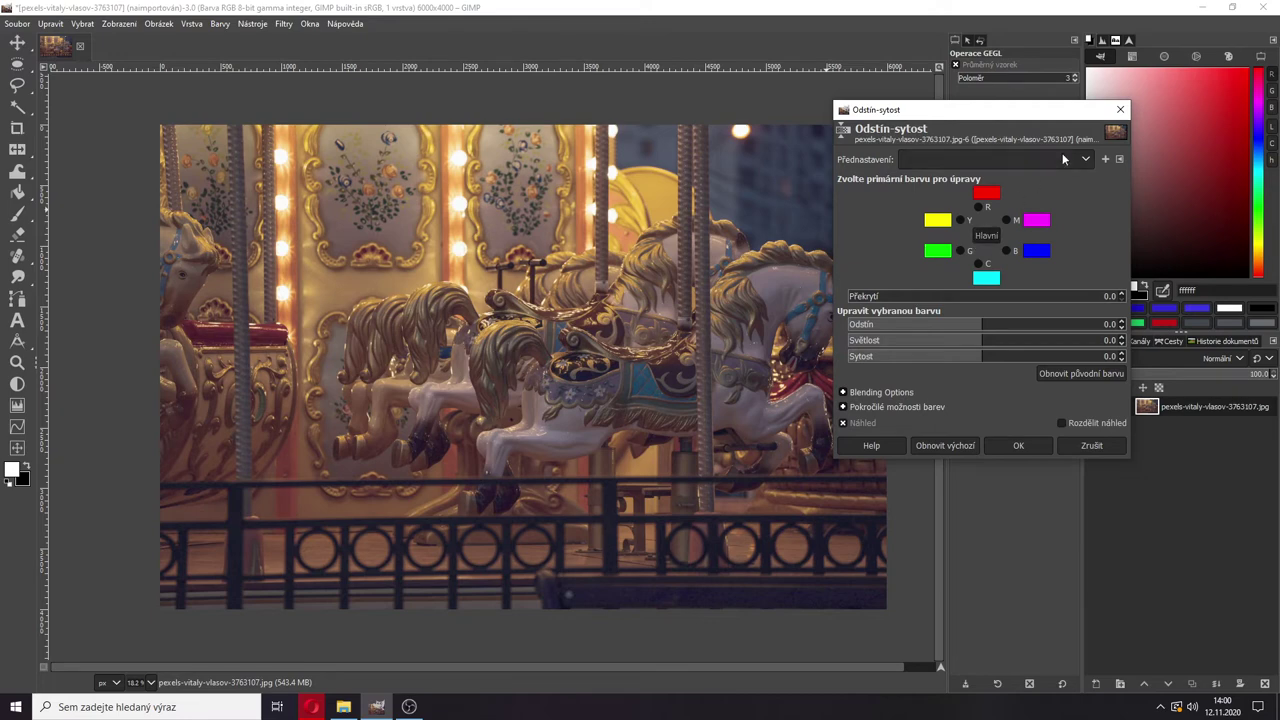
left_click(1120, 109)
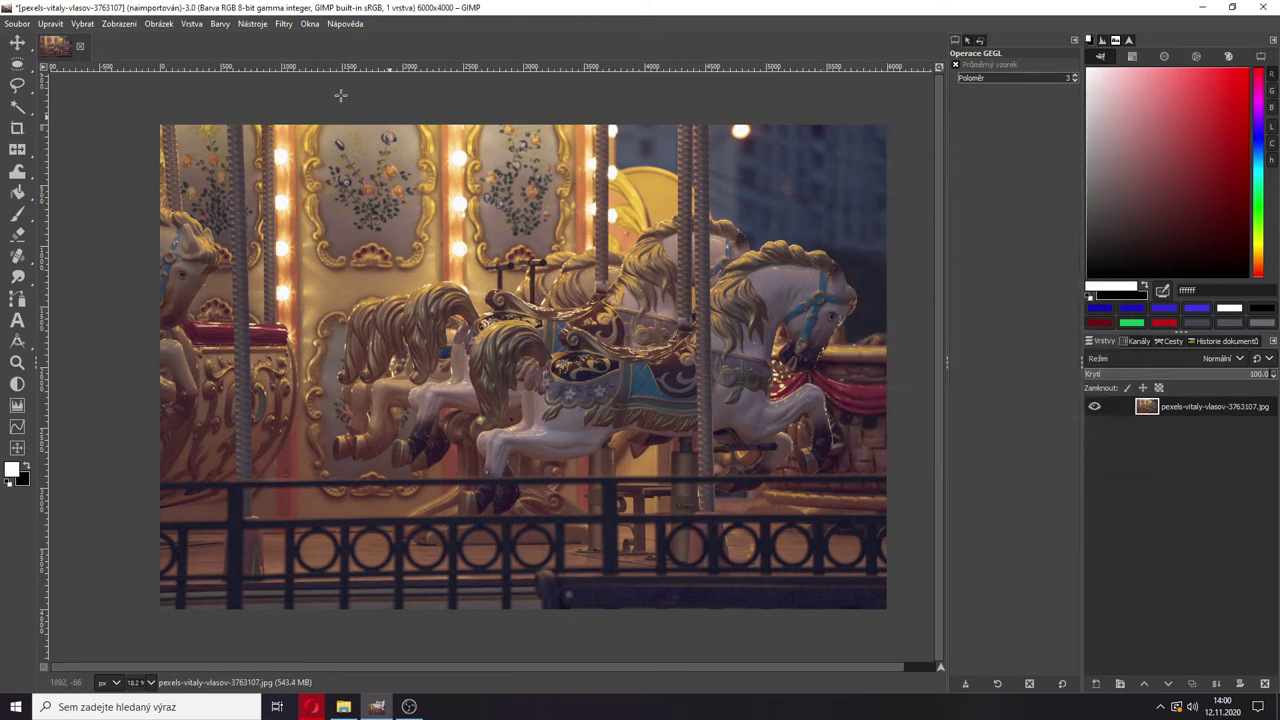
left_click(219, 23)
left_click(240, 72)
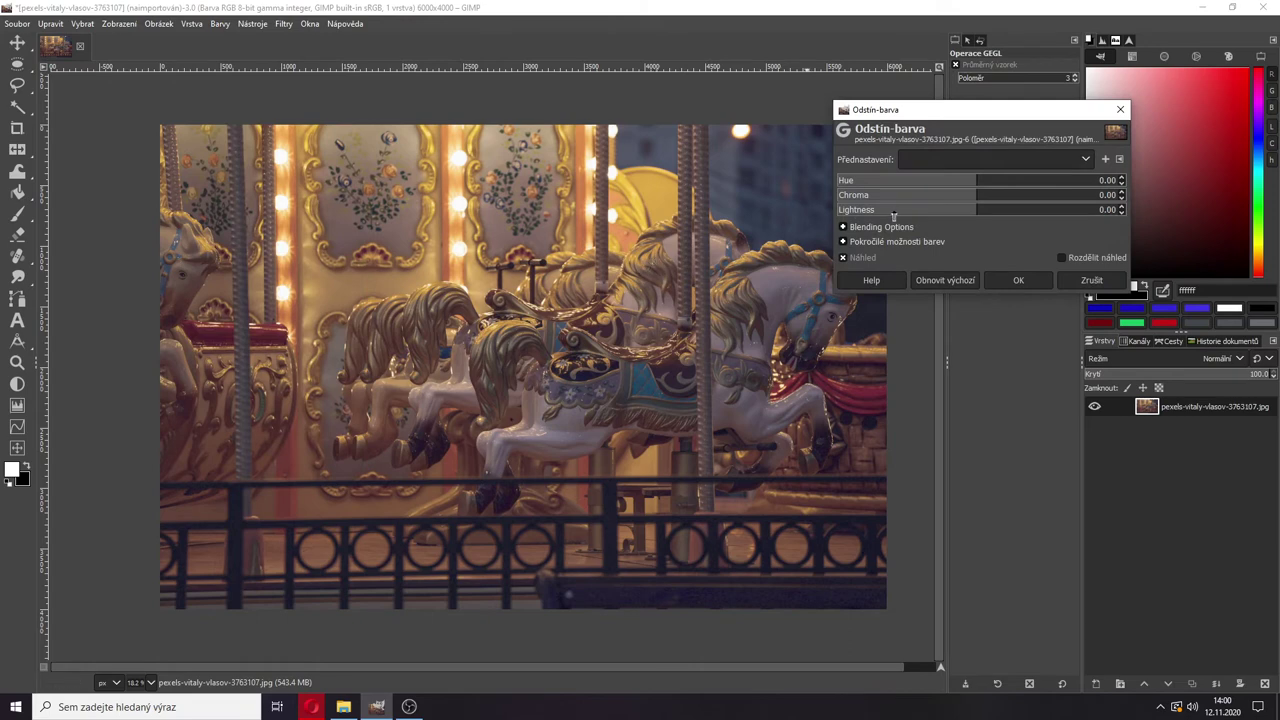
left_click(1120, 109)
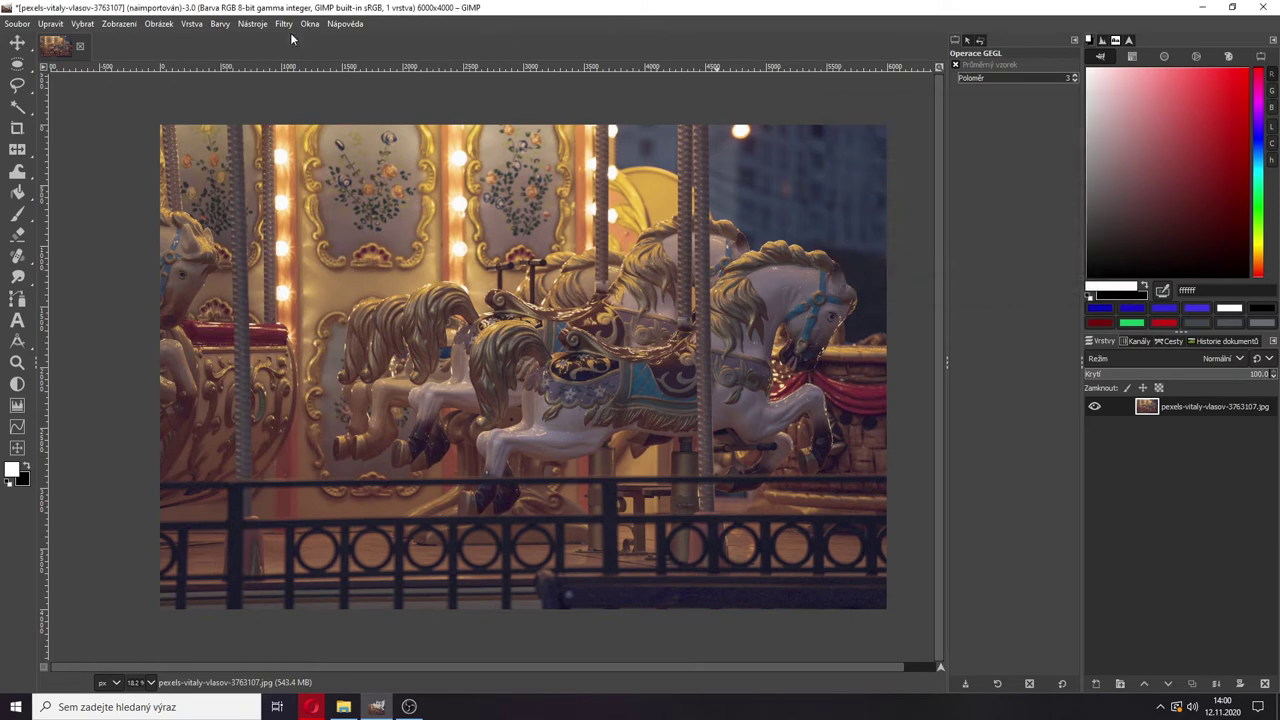
Step: Start a Color Balance adjustment on the midtones and shift the yellow–blue level to 8.3
left_click(220, 24)
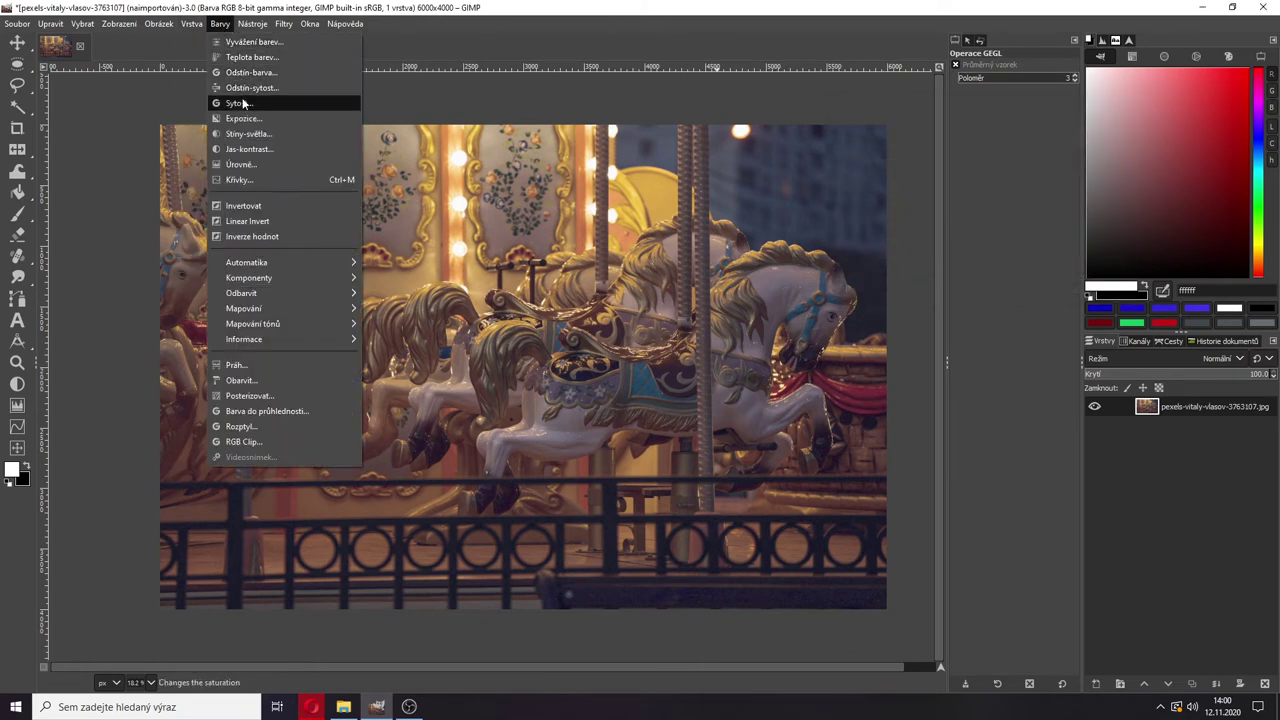
left_click(250, 42)
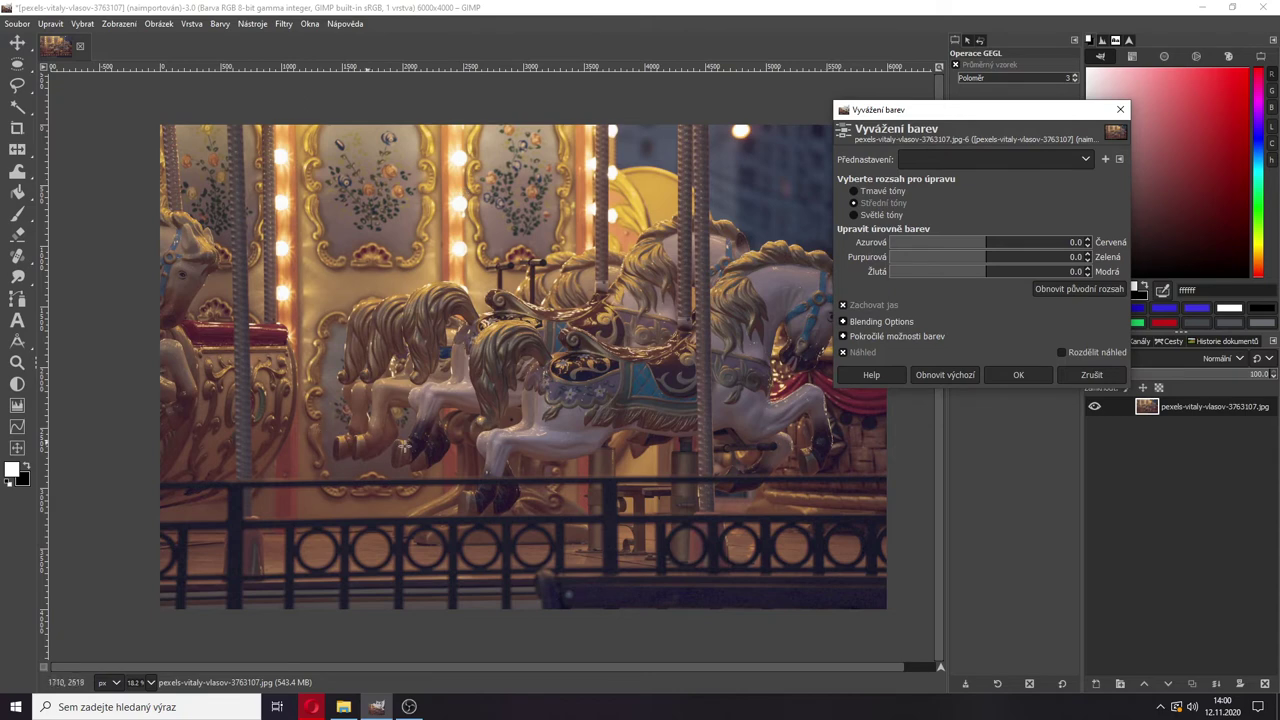
left_click(985, 271)
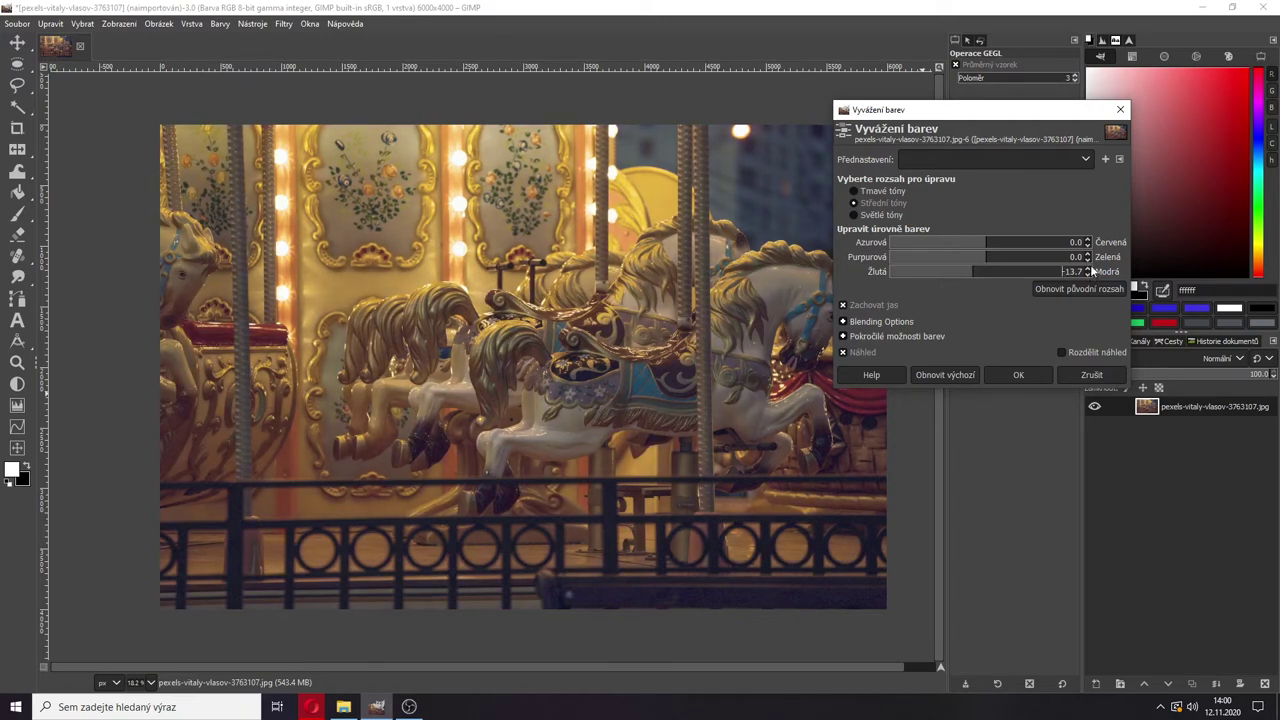
scroll(1090, 264, "up", 5)
scroll(1092, 270, "up", 4)
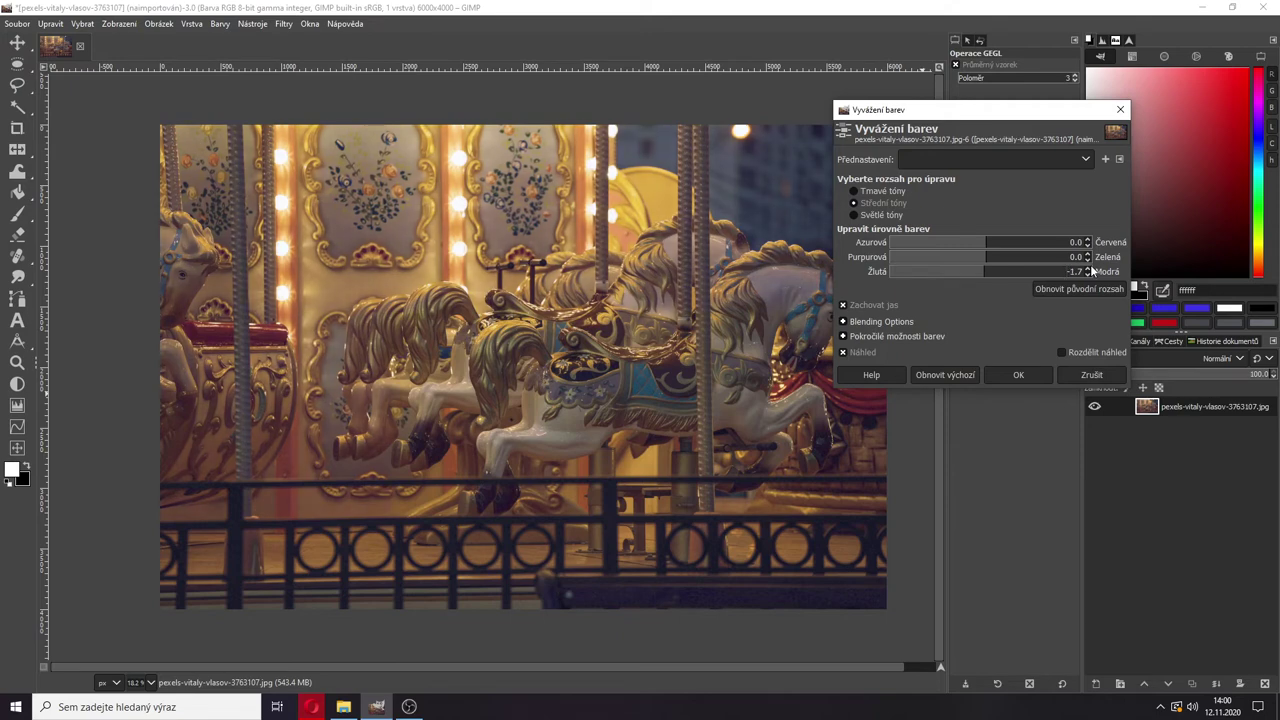
scroll(1092, 271, "up", 1)
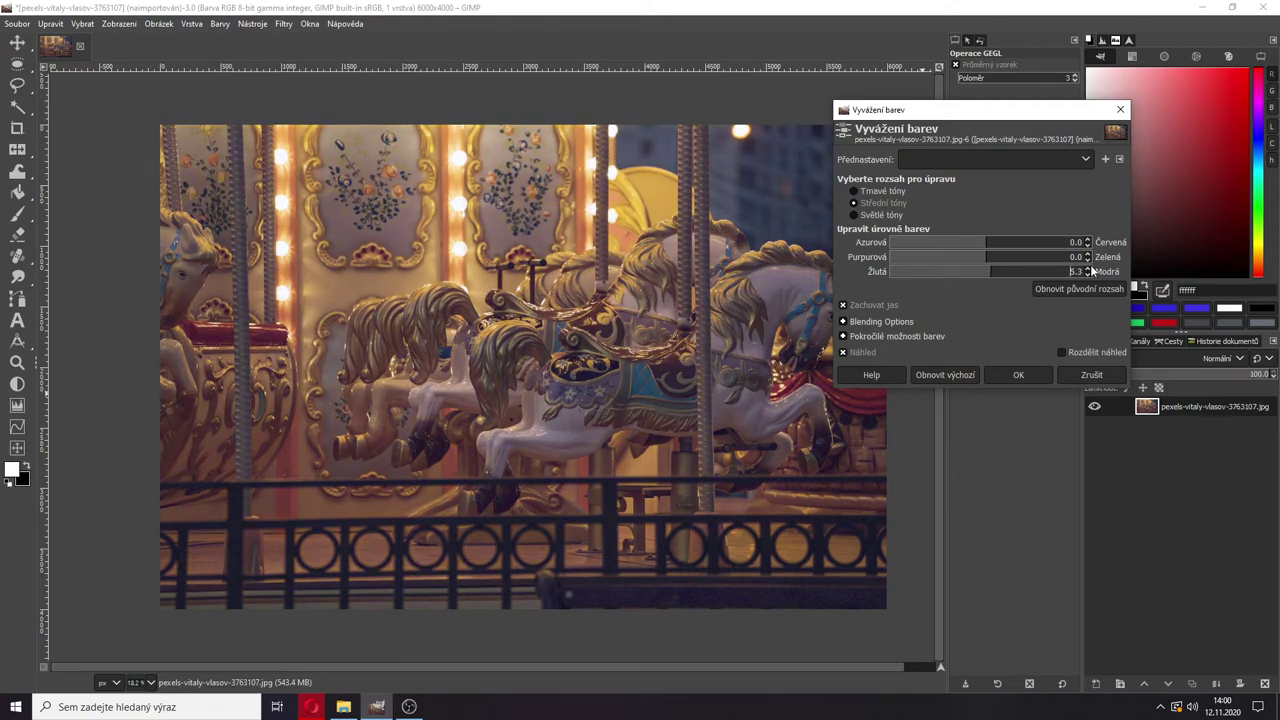
scroll(1092, 271, "up", 1)
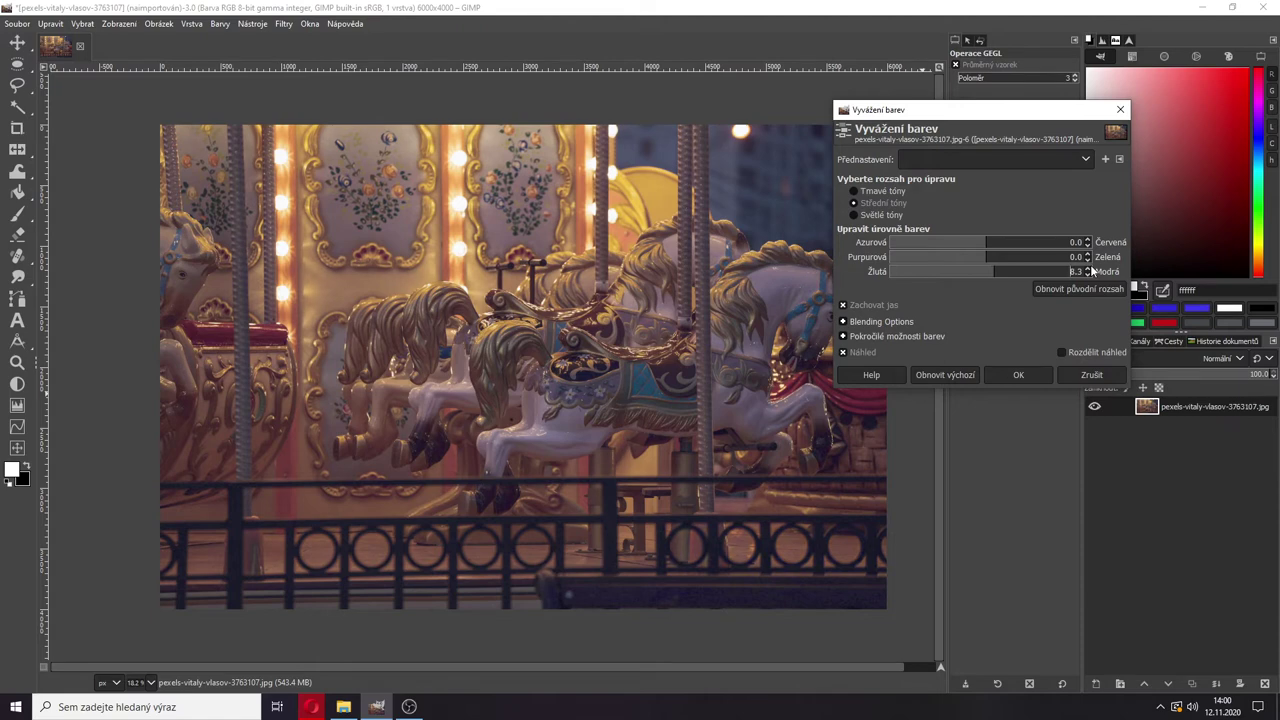
Step: Lower the yellow–blue level slightly, compare the result in the split preview, and apply the color balance
scroll(1088, 272, "down", 1)
left_click(1081, 353)
left_click(1022, 374)
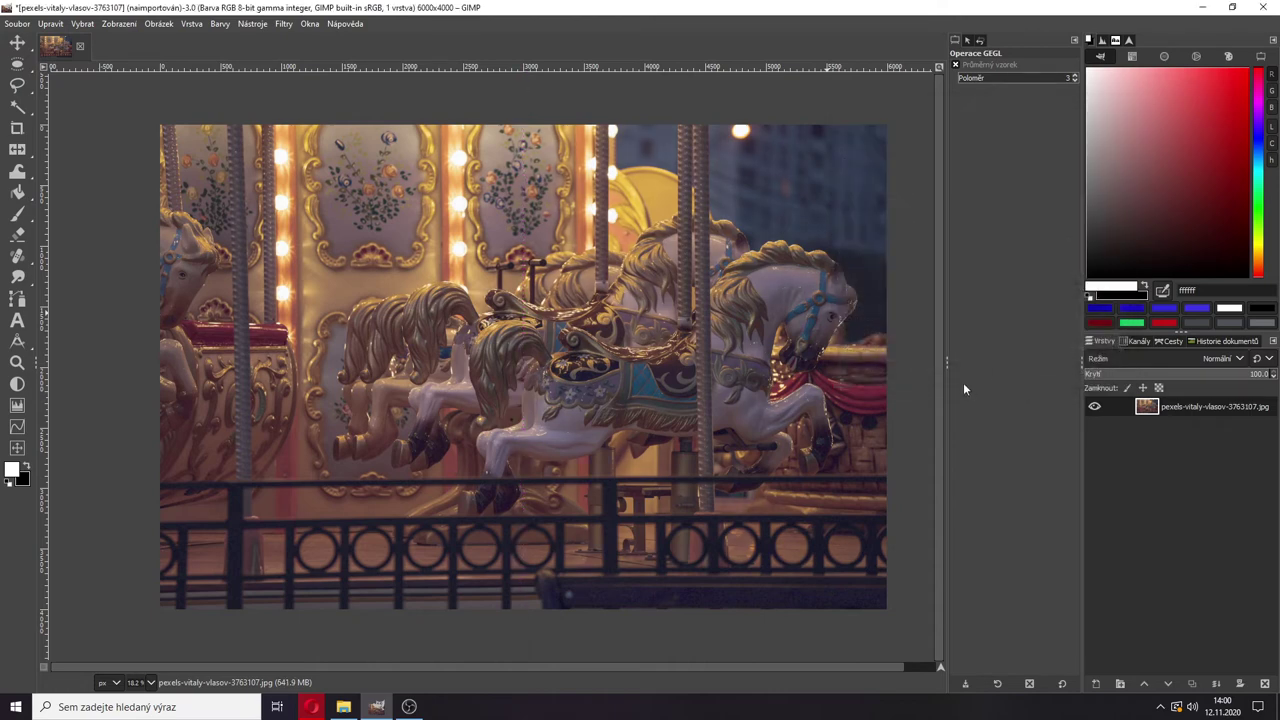
left_click(283, 25)
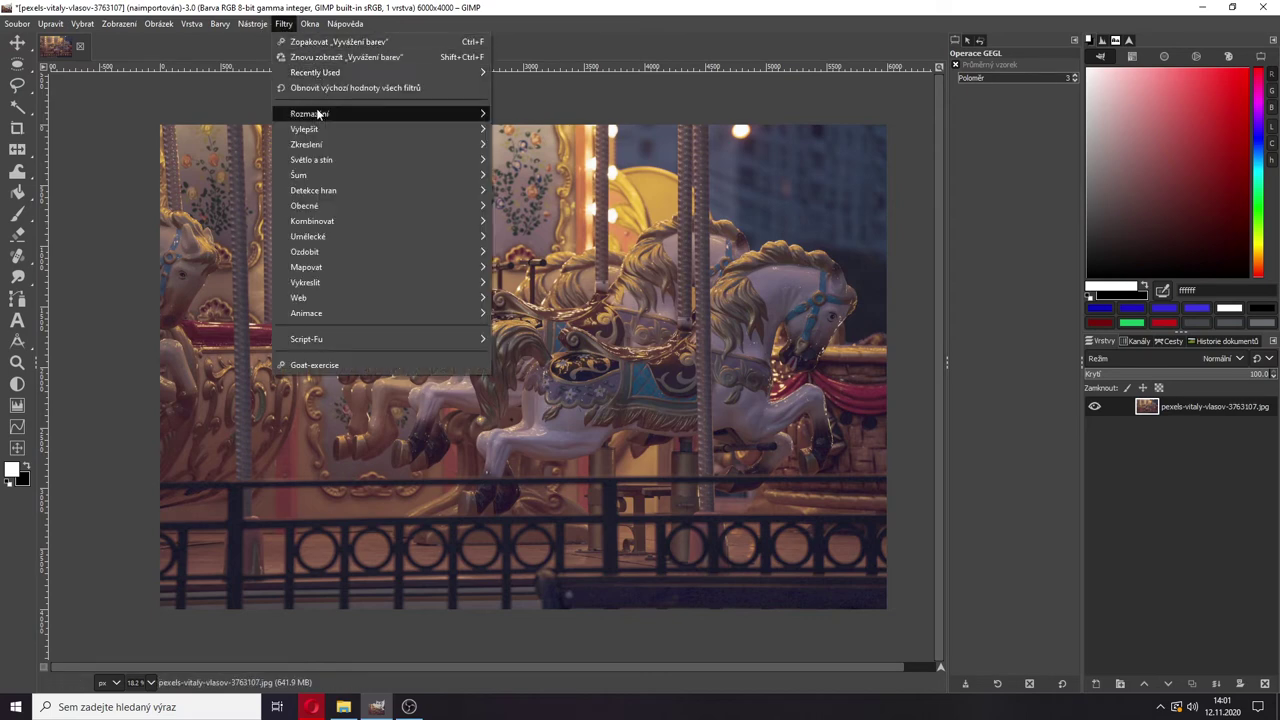
mouse_move(317, 113)
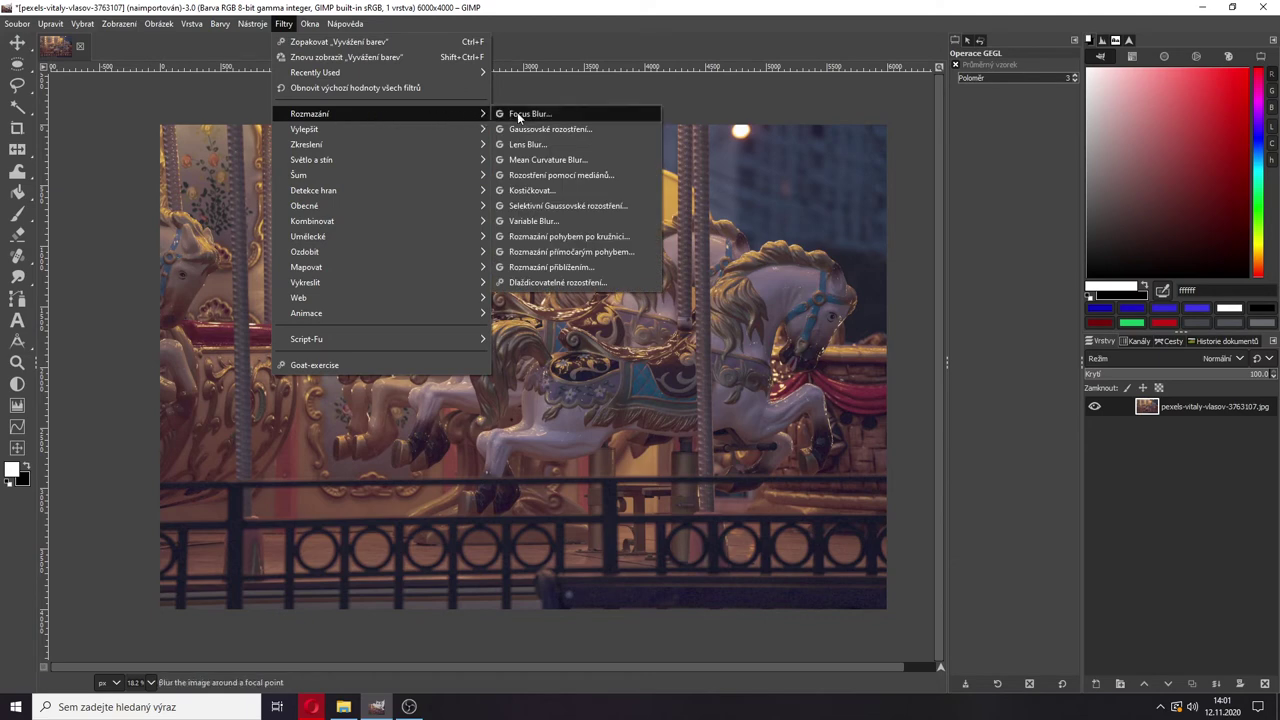
left_click(624, 396)
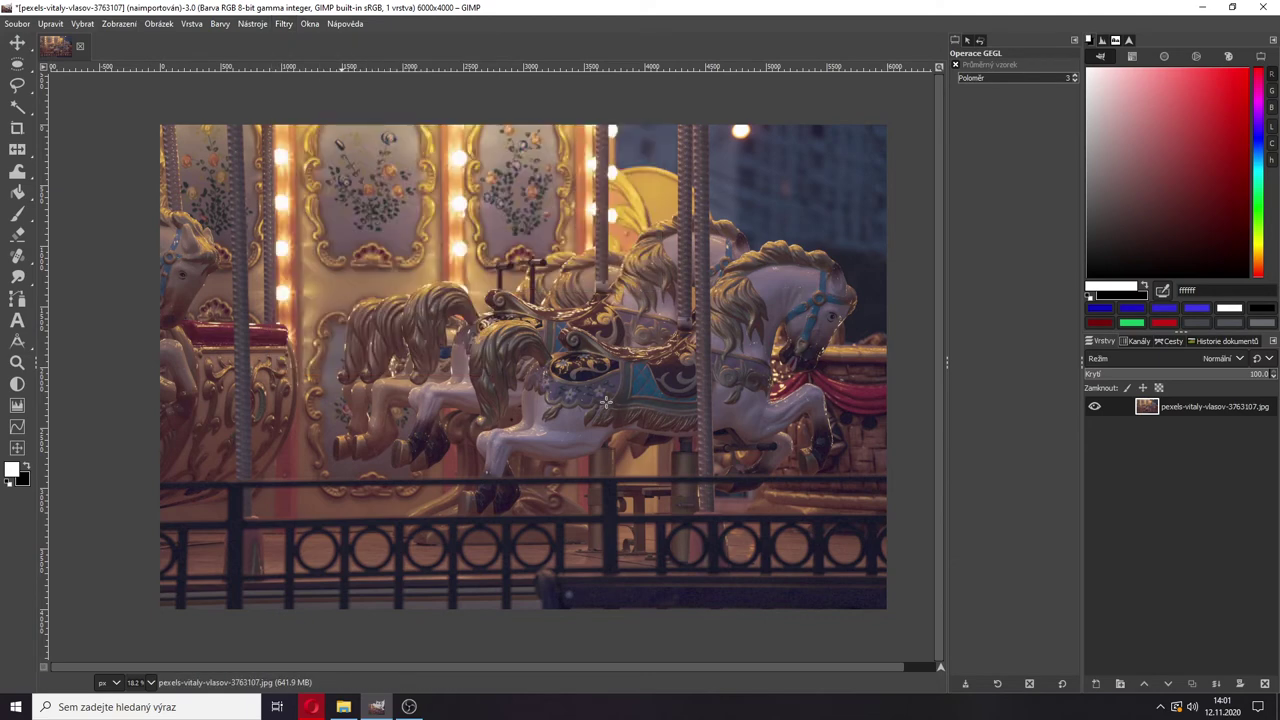
Step: Examine the sharpness of the carousel horses up close, and return to the view of the whole photo
scroll(420, 306, "up", 3)
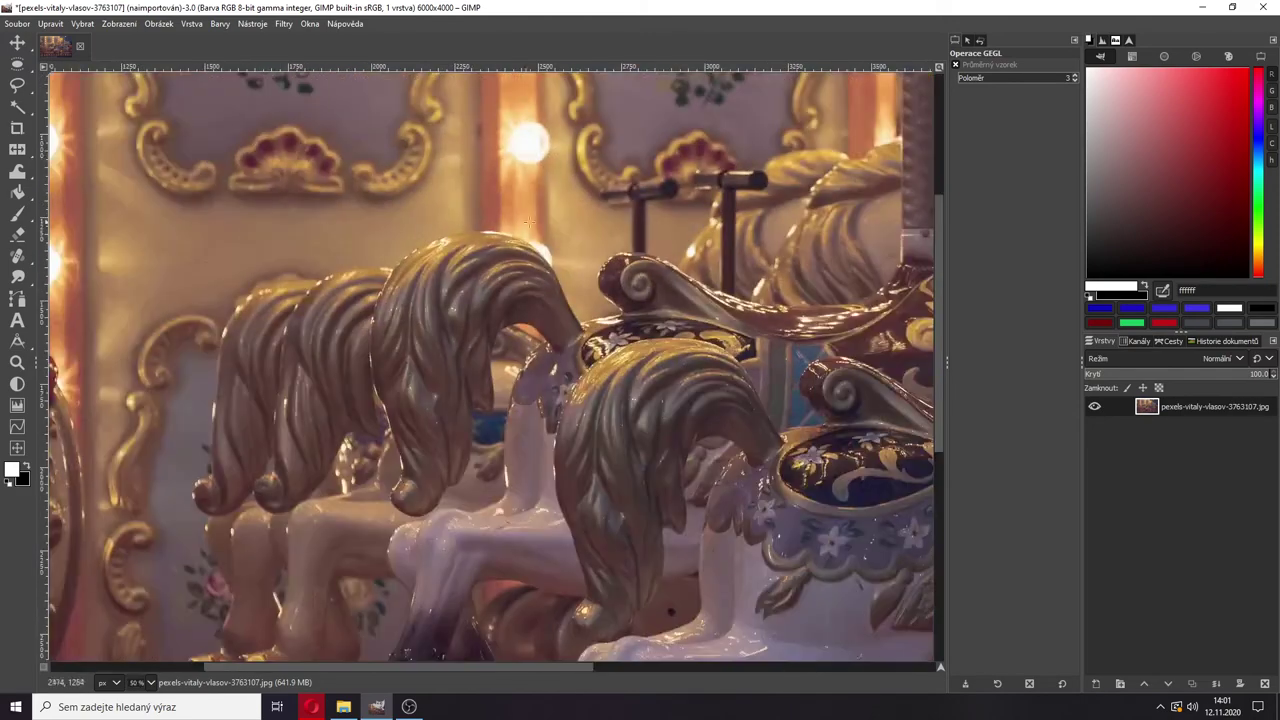
scroll(540, 225, "down", 2)
scroll(688, 137, "down", 1)
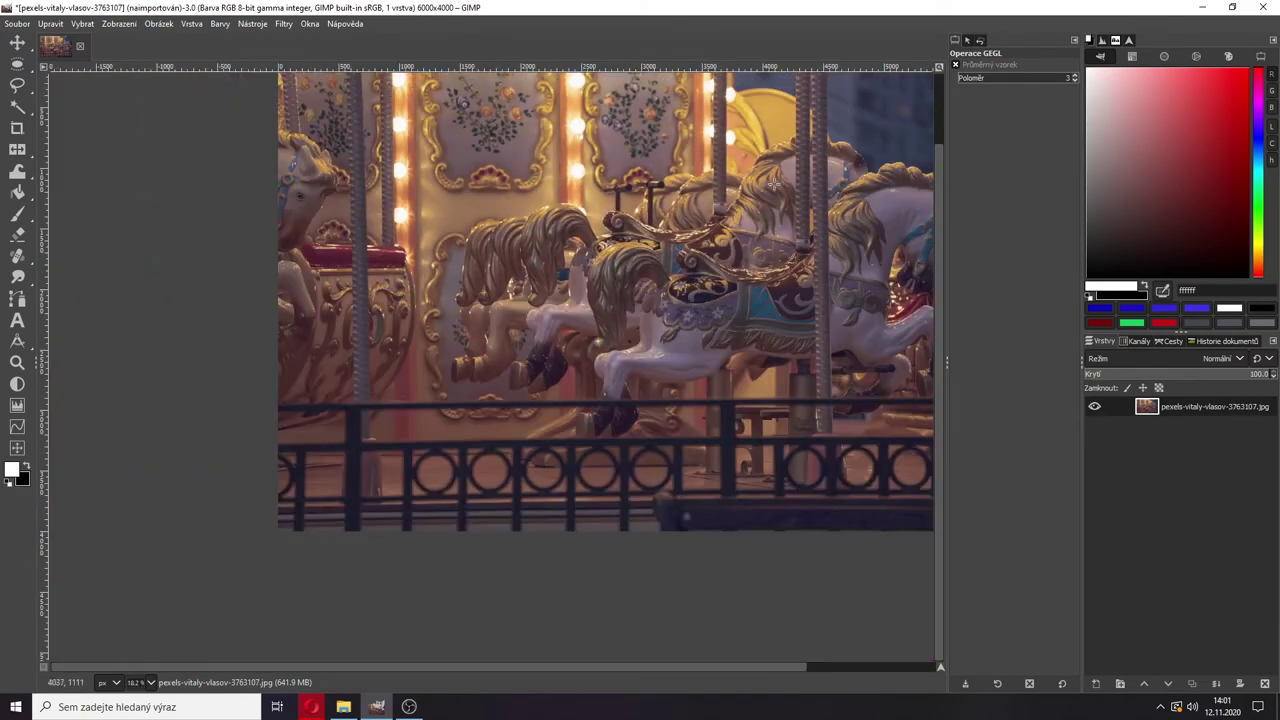
scroll(775, 185, "up", 1)
scroll(845, 255, "down", 1)
scroll(822, 226, "up", 2)
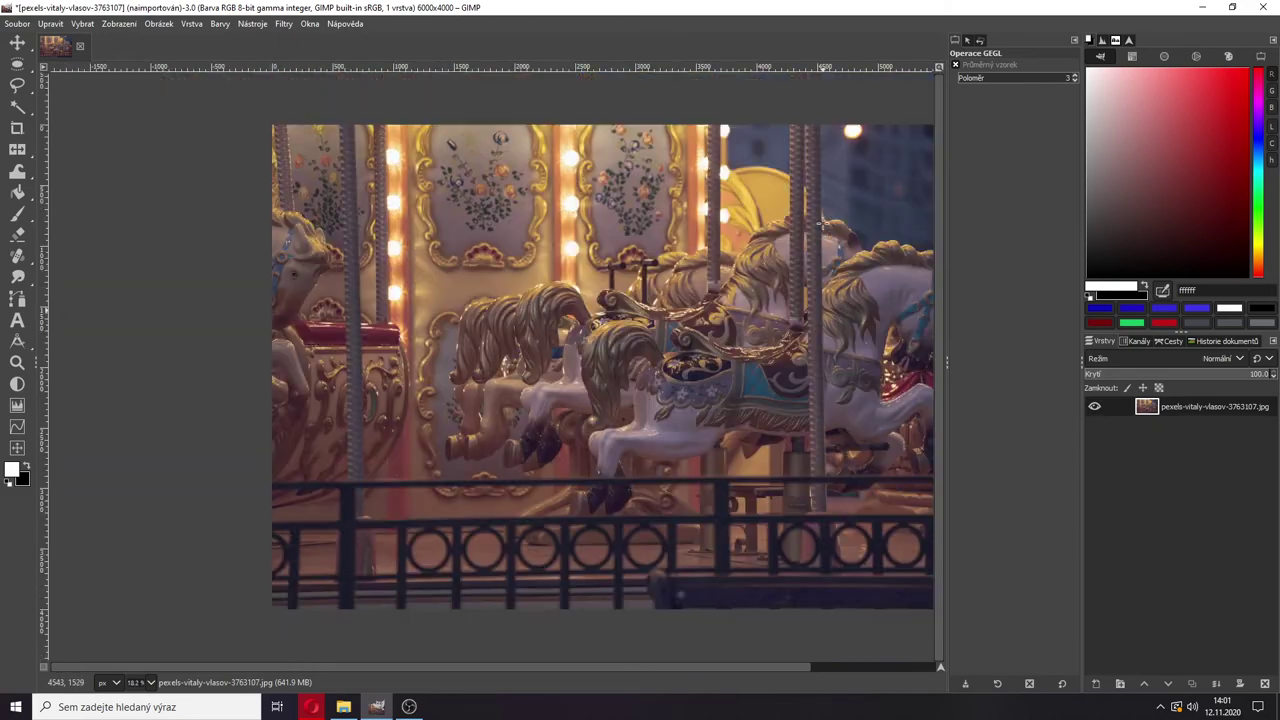
scroll(570, 668, "right", 2)
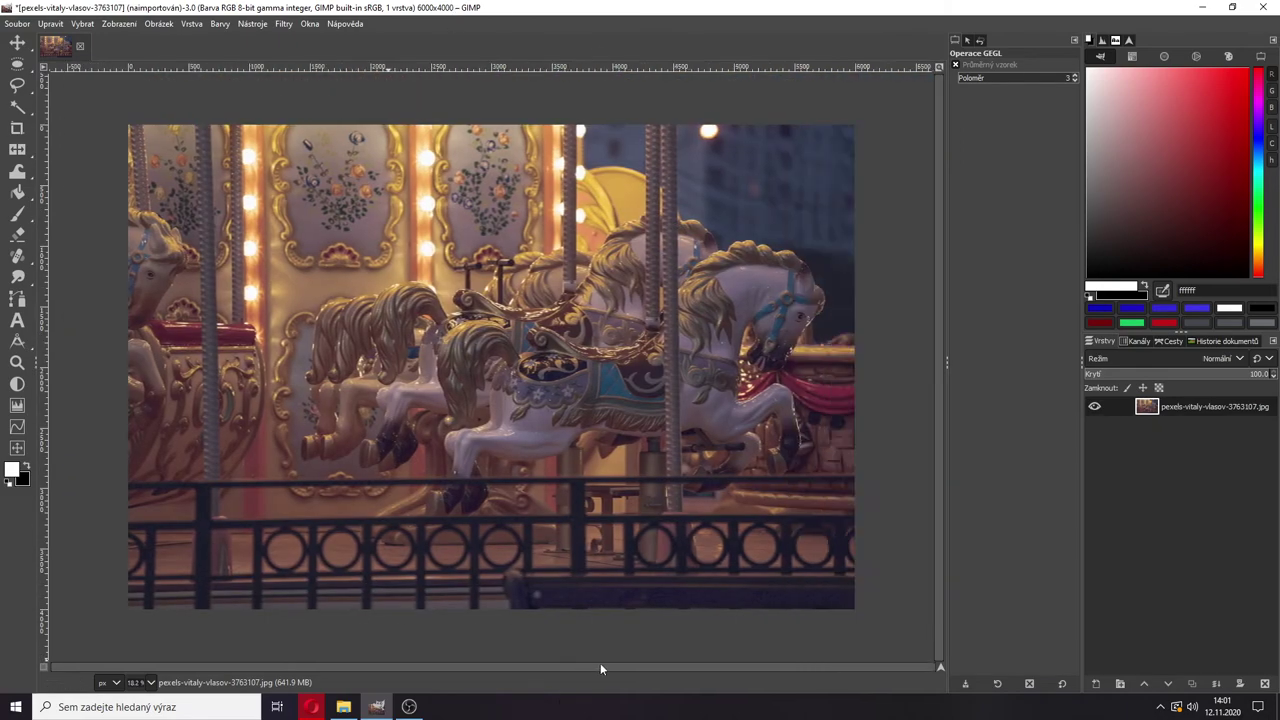
Step: Start a Sharpen (Unsharp Mask) filter, try a radius of 30.571, and reduce the radius to 2.795
left_click(285, 24)
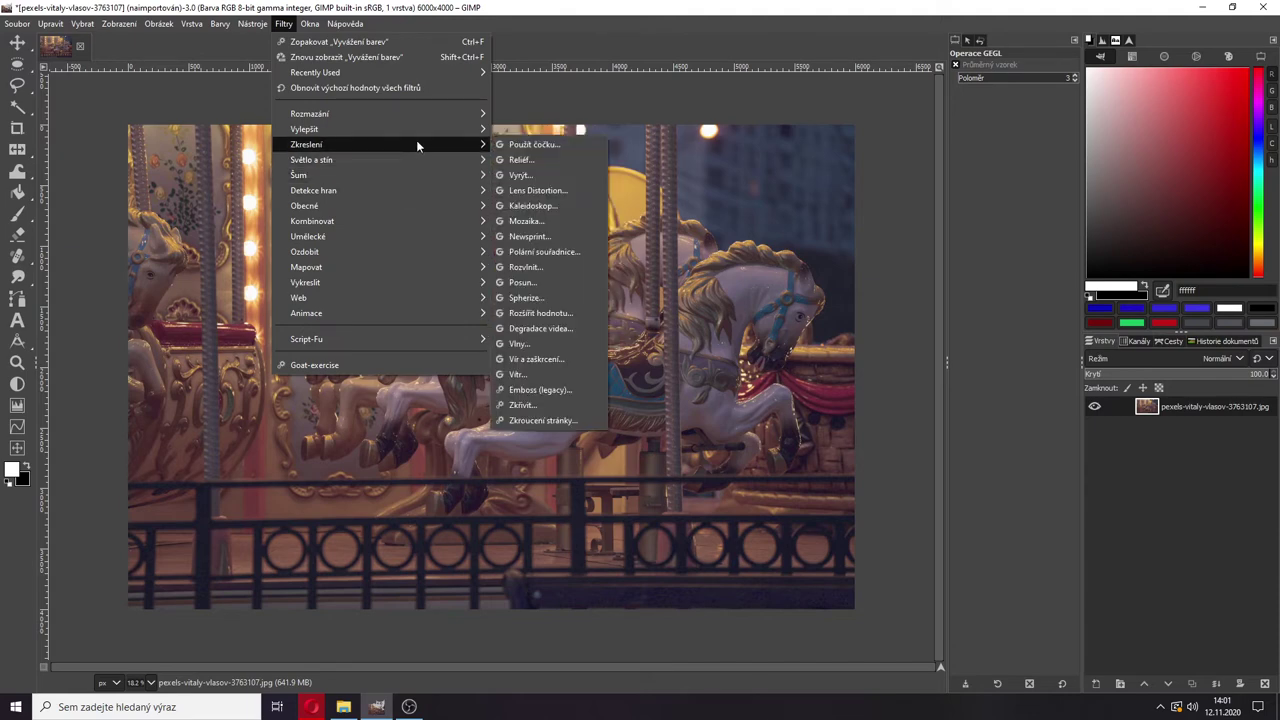
mouse_move(418, 134)
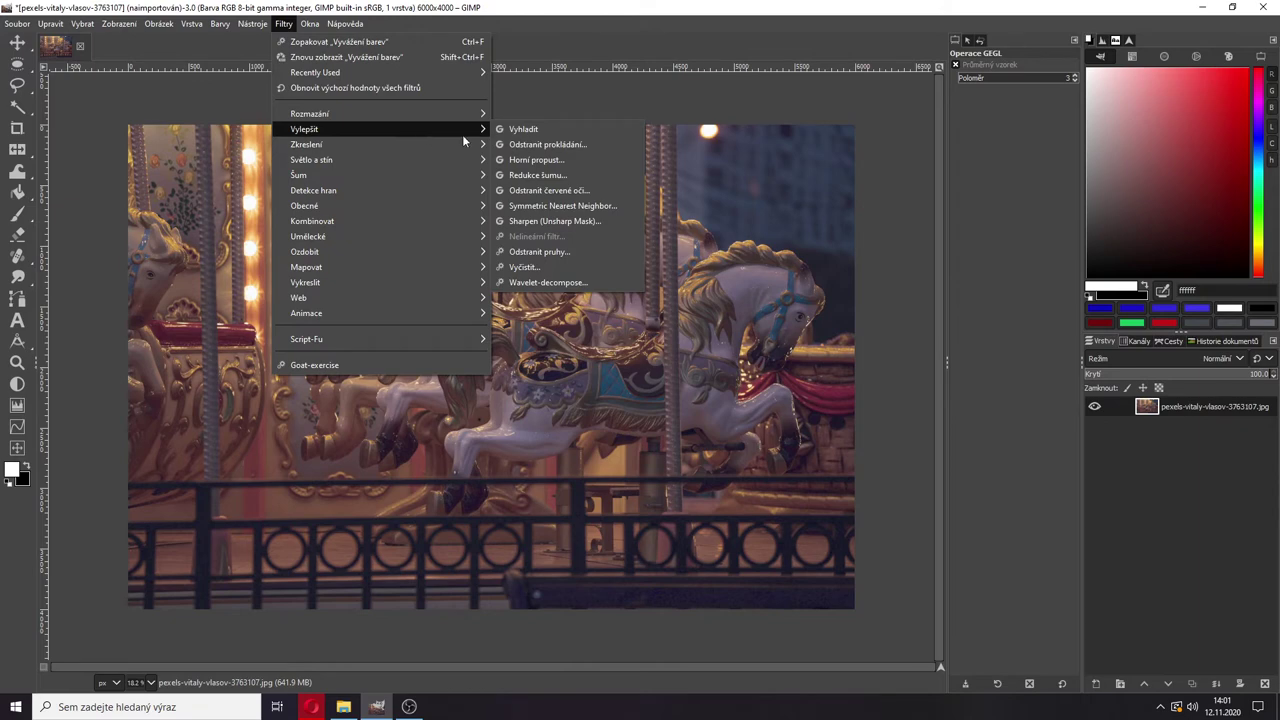
left_click(547, 221)
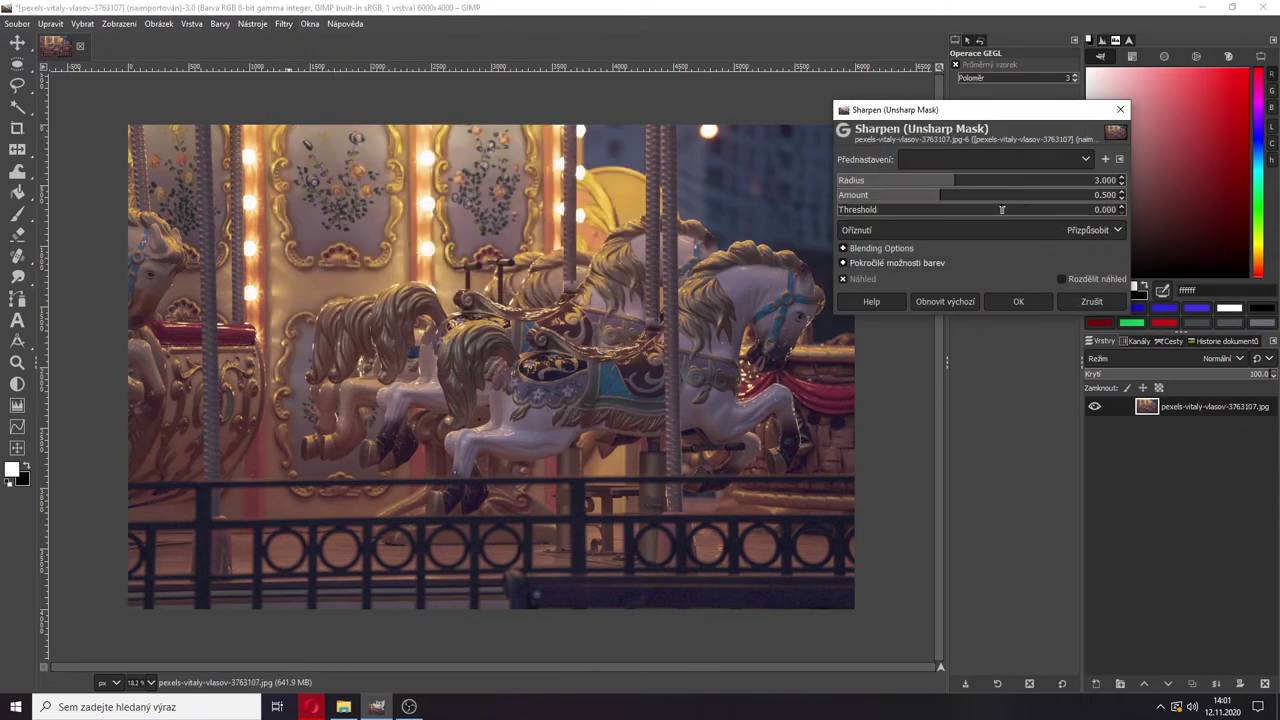
left_click(1093, 181)
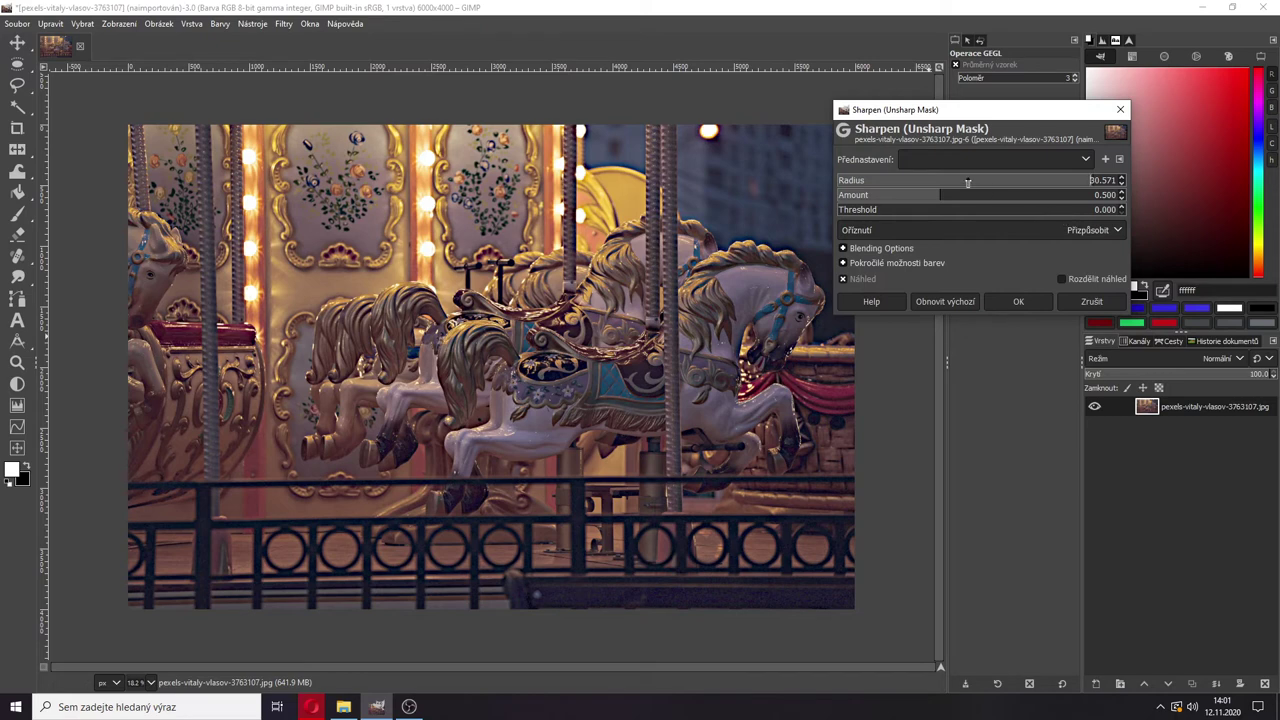
left_click_drag(967, 182, 949, 181)
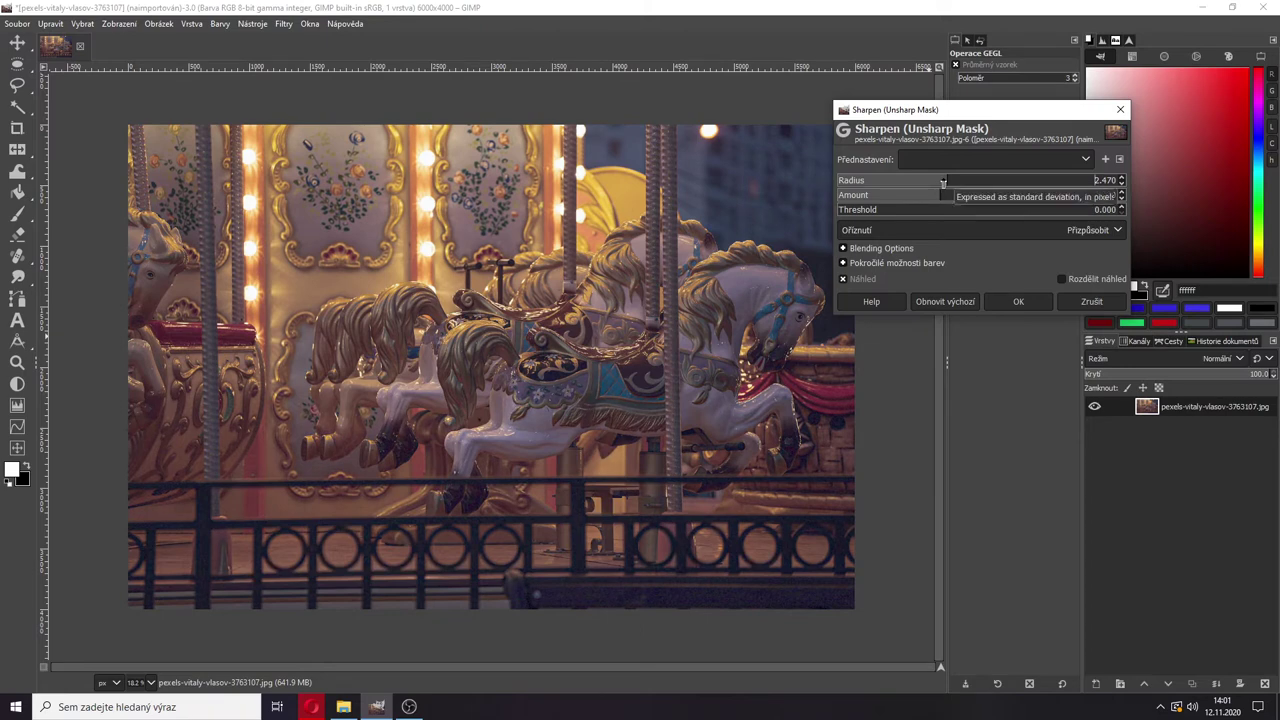
left_click_drag(947, 181, 954, 197)
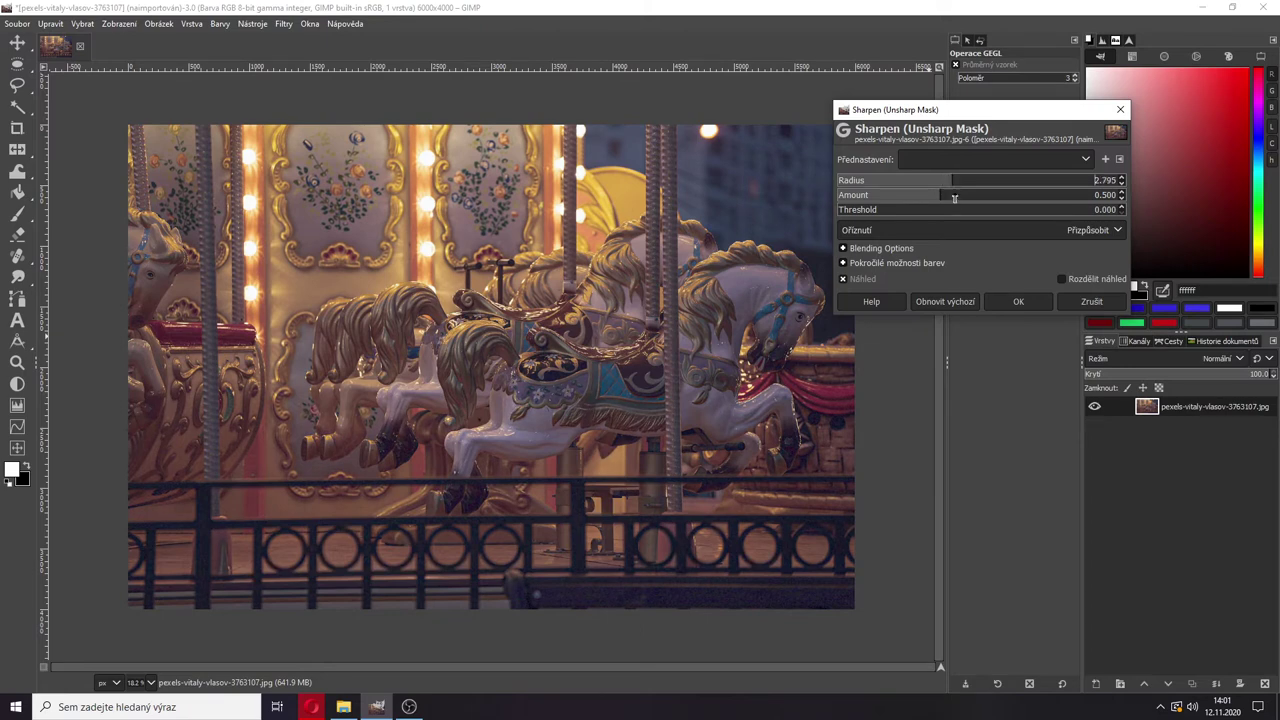
Step: Turn on the split preview, set the radius to 2.825 and the amount to 0.560, and shift the guide to the front horse's neck
left_click(1093, 278)
left_click(1124, 177)
left_click_drag(491, 366, 762, 354)
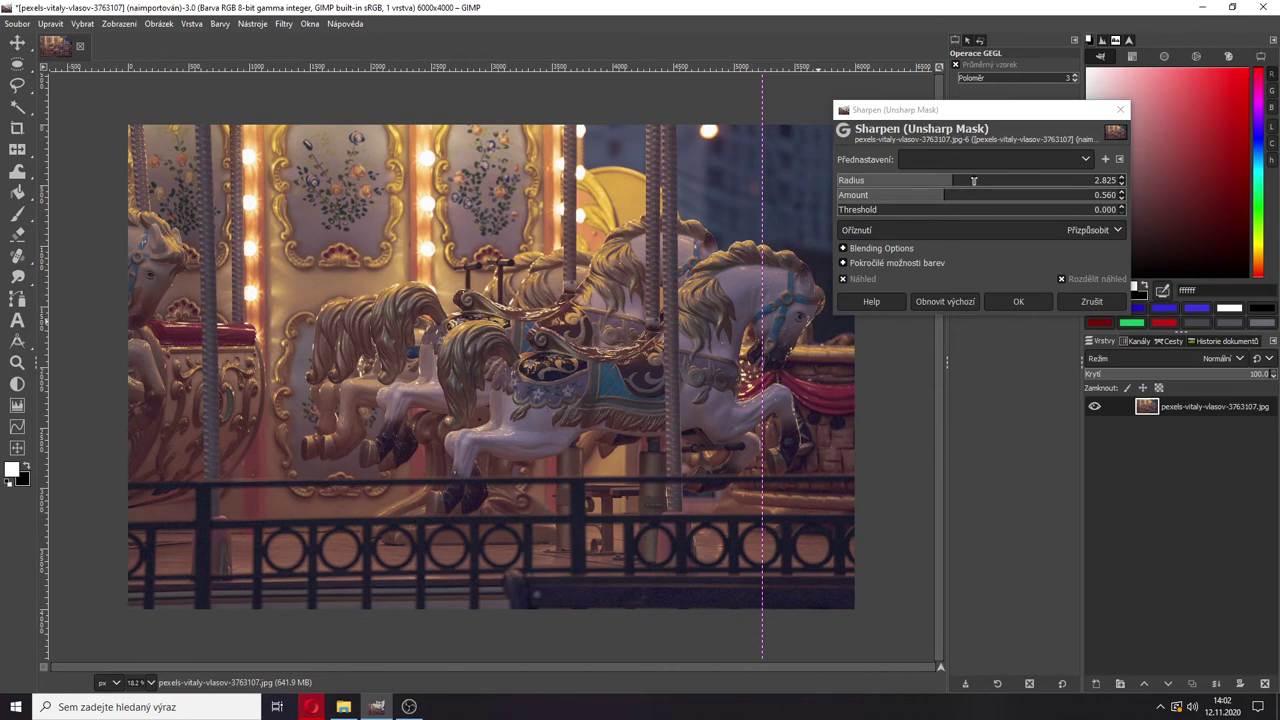
Step: Set the sharpening radius to 2.994, recheck the front horse with the split preview guide, and apply the filter
left_click(966, 180)
left_click(958, 180)
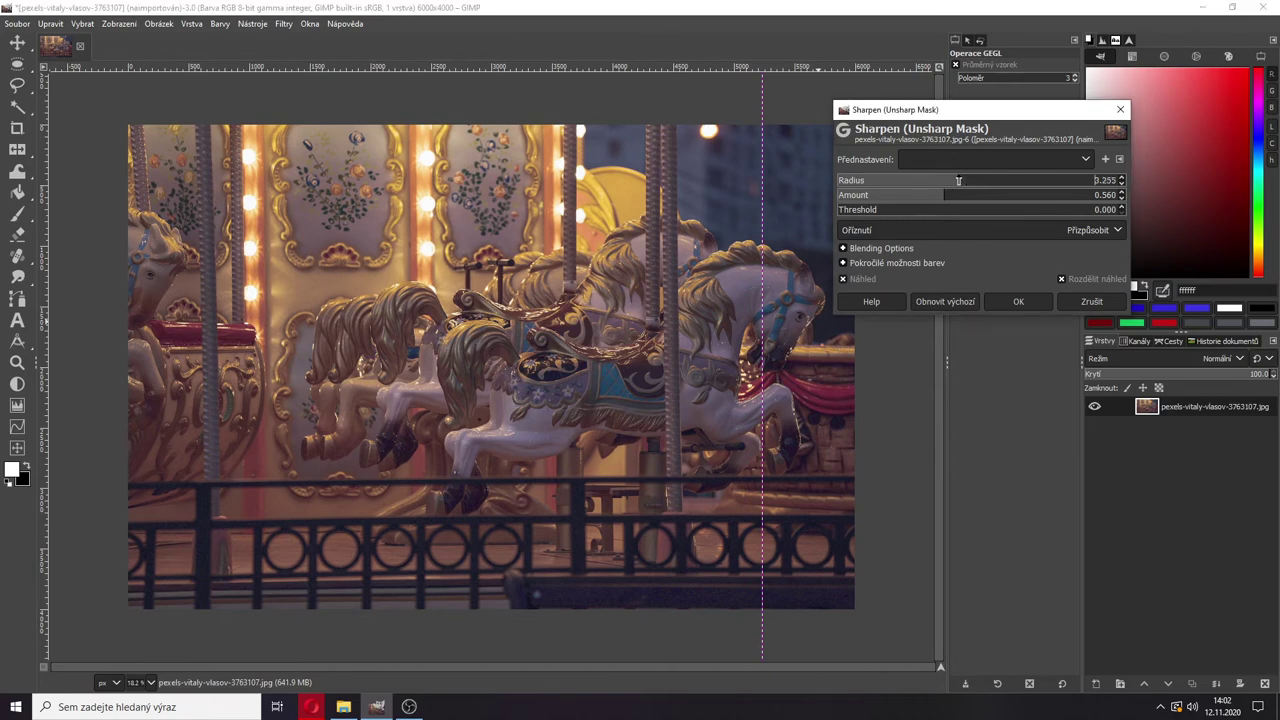
left_click(955, 180)
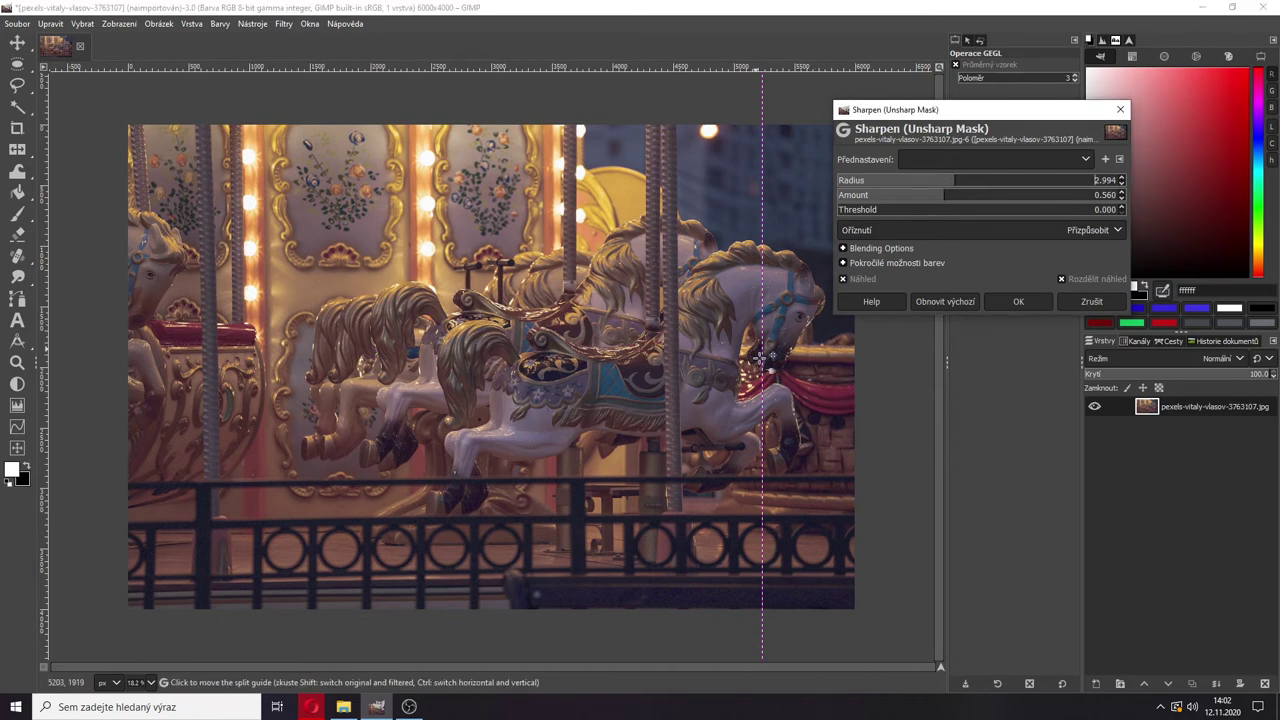
mouse_move(762, 356)
left_mouse_down()
mouse_move(697, 360)
mouse_move(782, 358)
mouse_move(643, 360)
mouse_move(743, 358)
left_mouse_up()
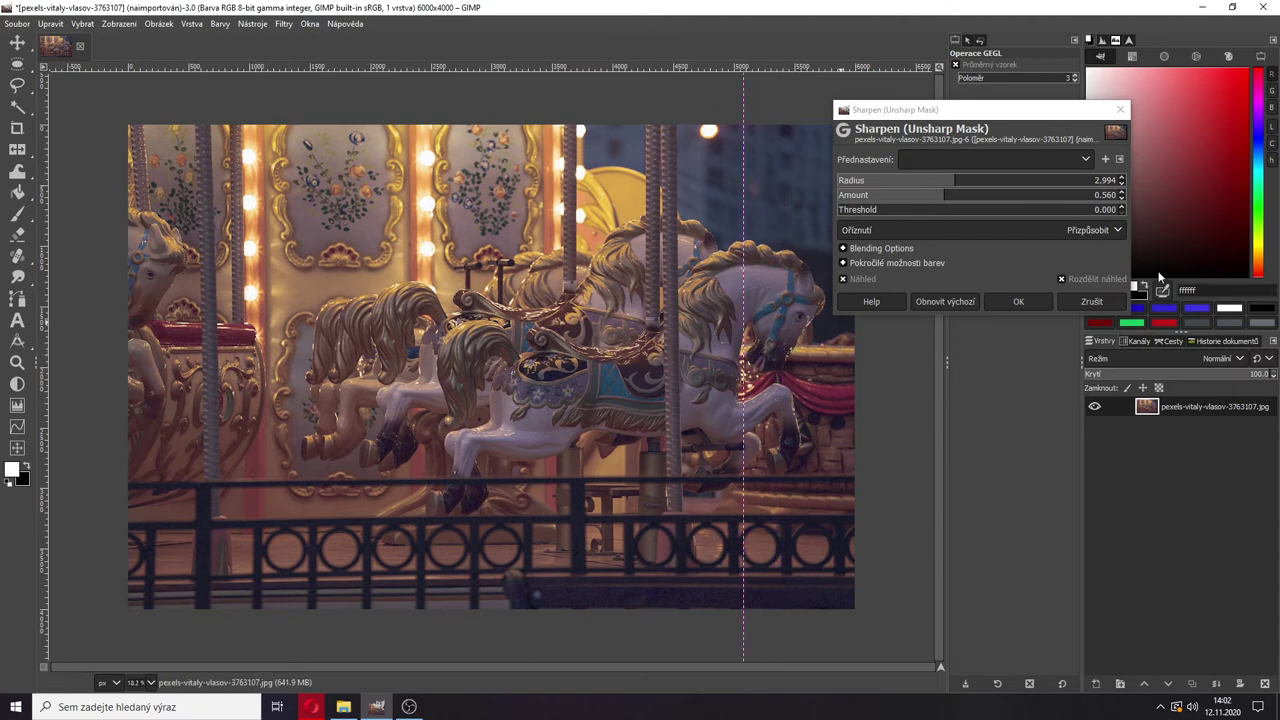
left_click(1039, 300)
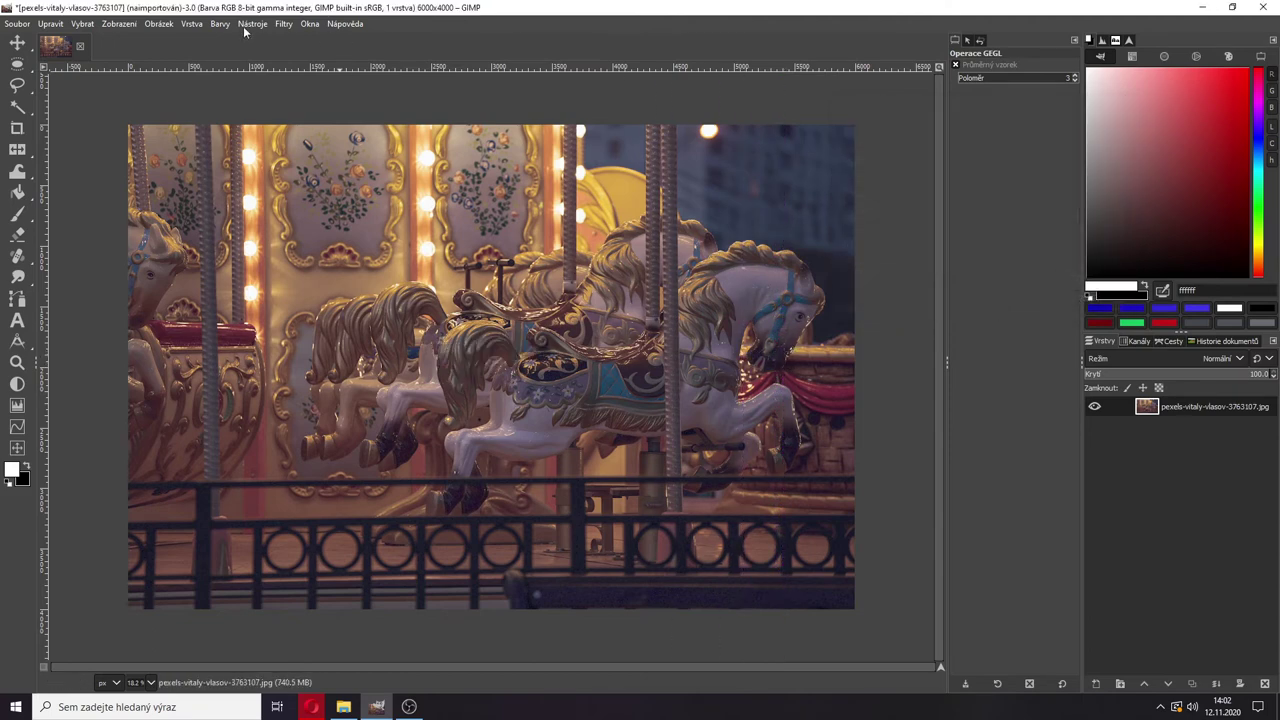
Step: Apply the Vyhladit (Antialias) enhancement filter to the carousel photo
left_click(280, 26)
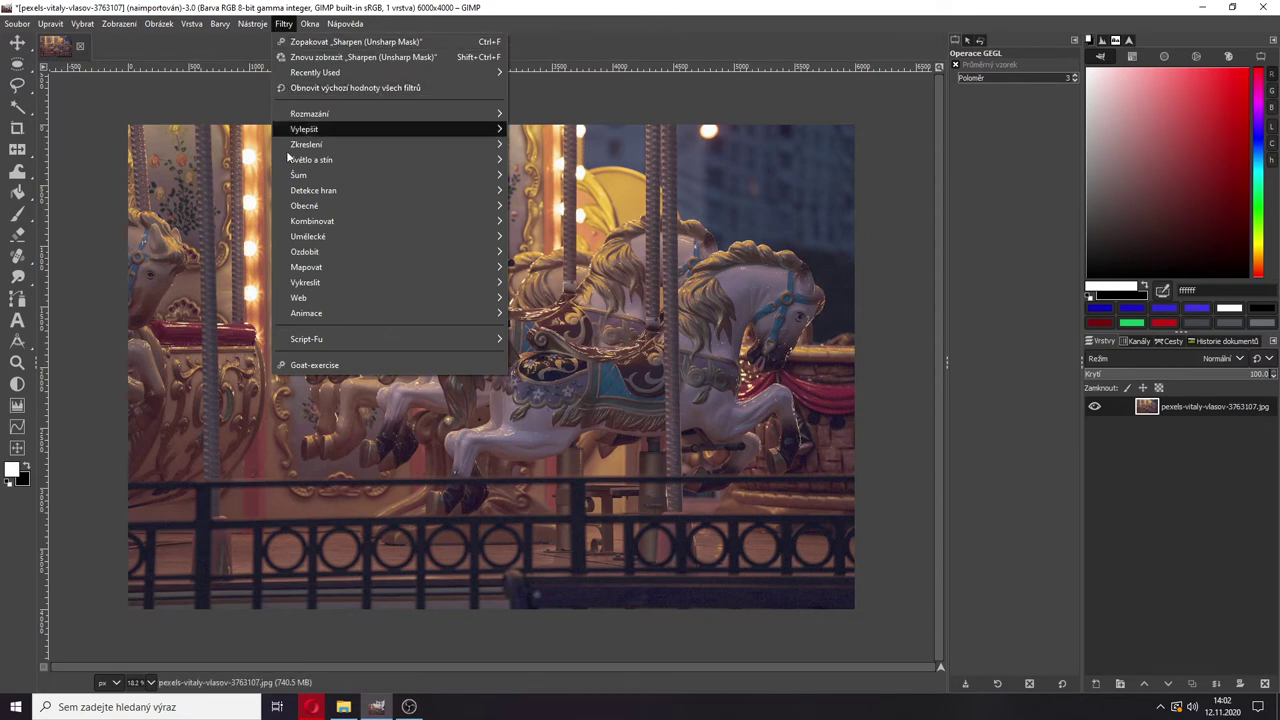
mouse_move(284, 159)
mouse_move(415, 166)
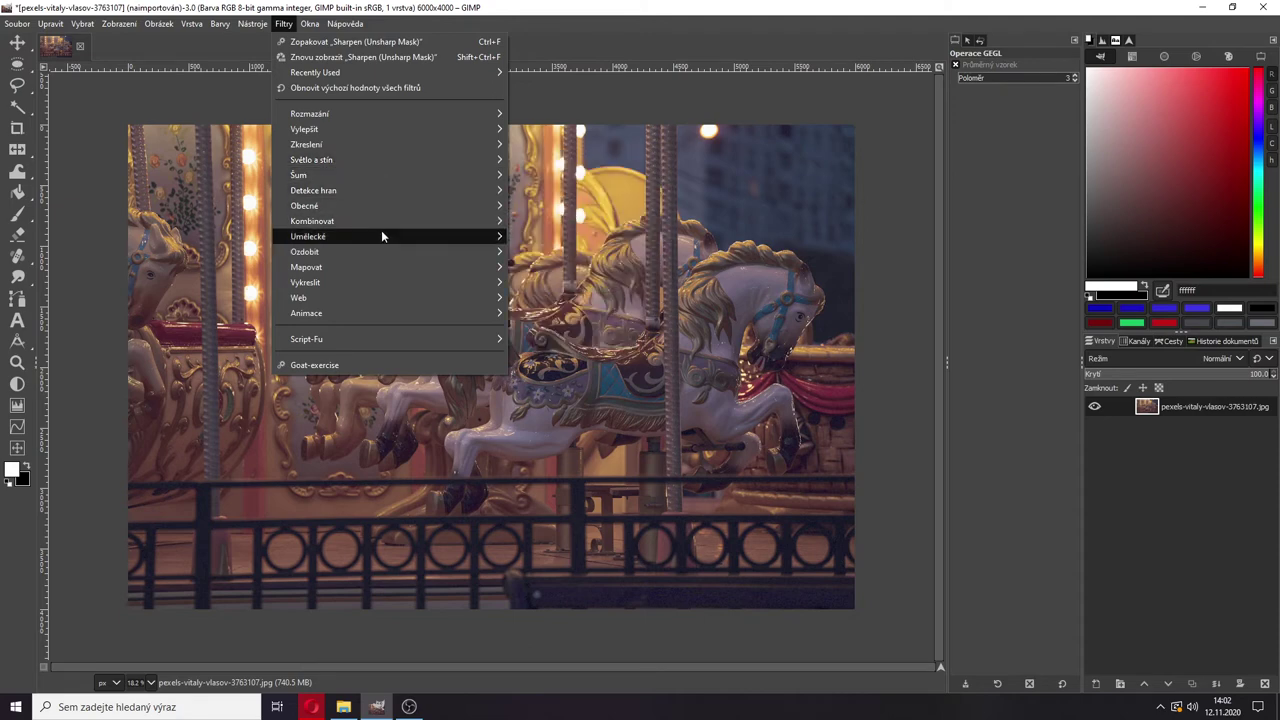
mouse_move(342, 266)
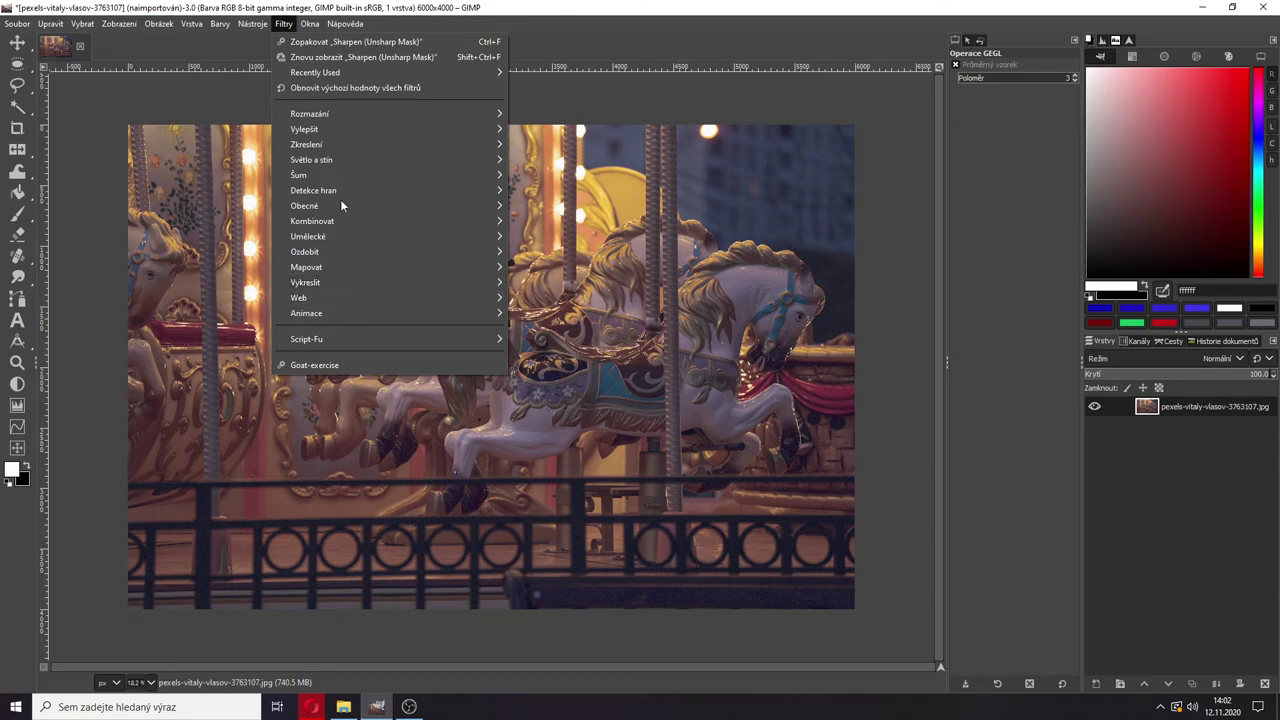
mouse_move(357, 134)
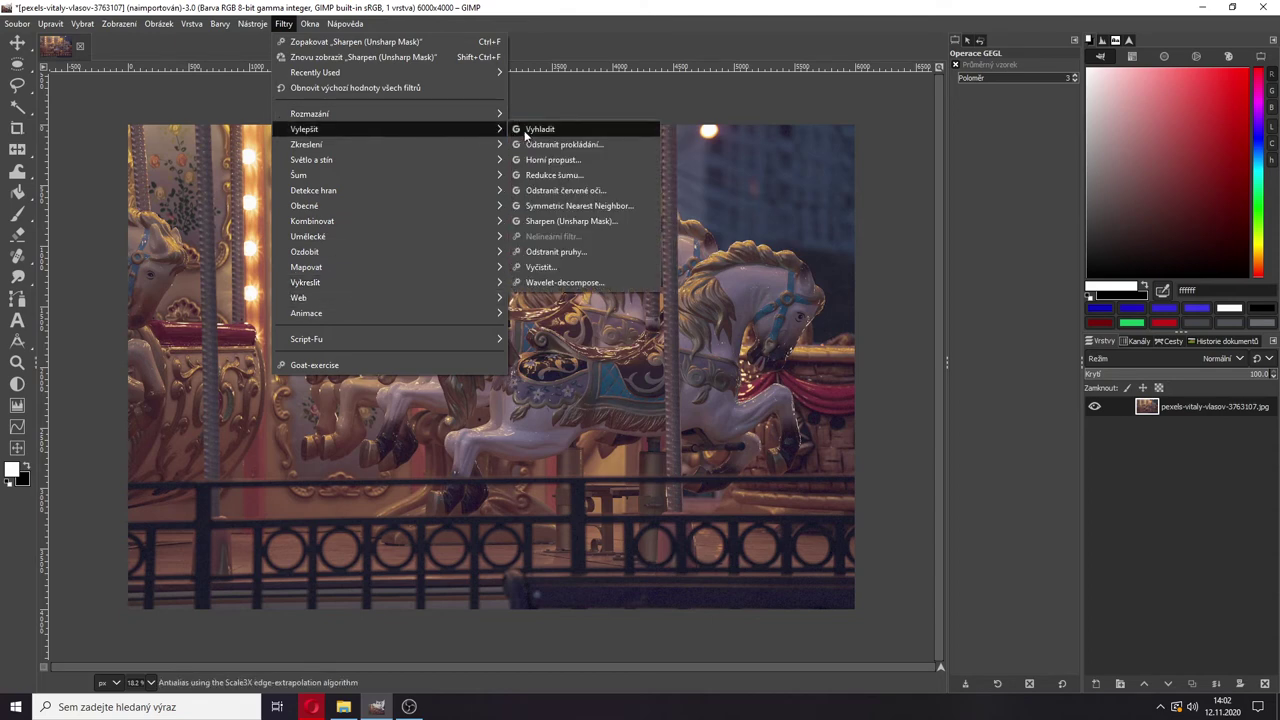
left_click(525, 129)
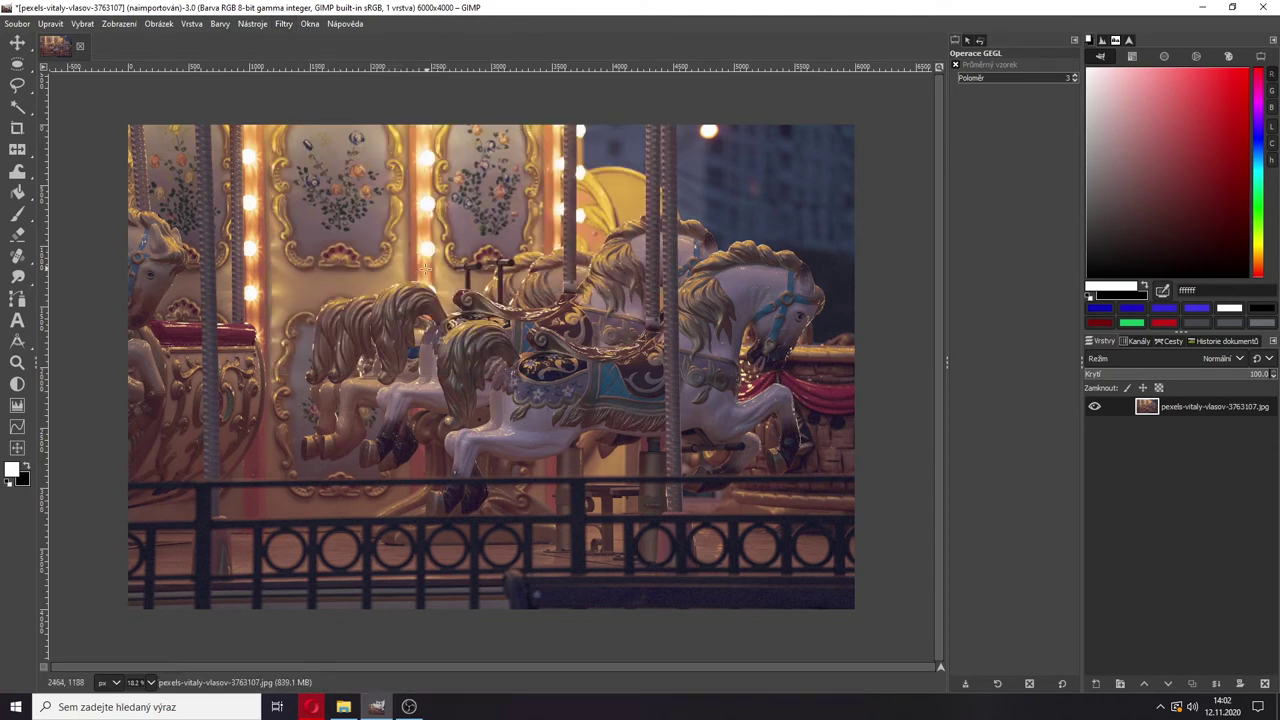
Step: Examine the noise on the horses' tails and the wall behind them up close, and return to a wider view
scroll(351, 281, "up", 2, "ctrl")
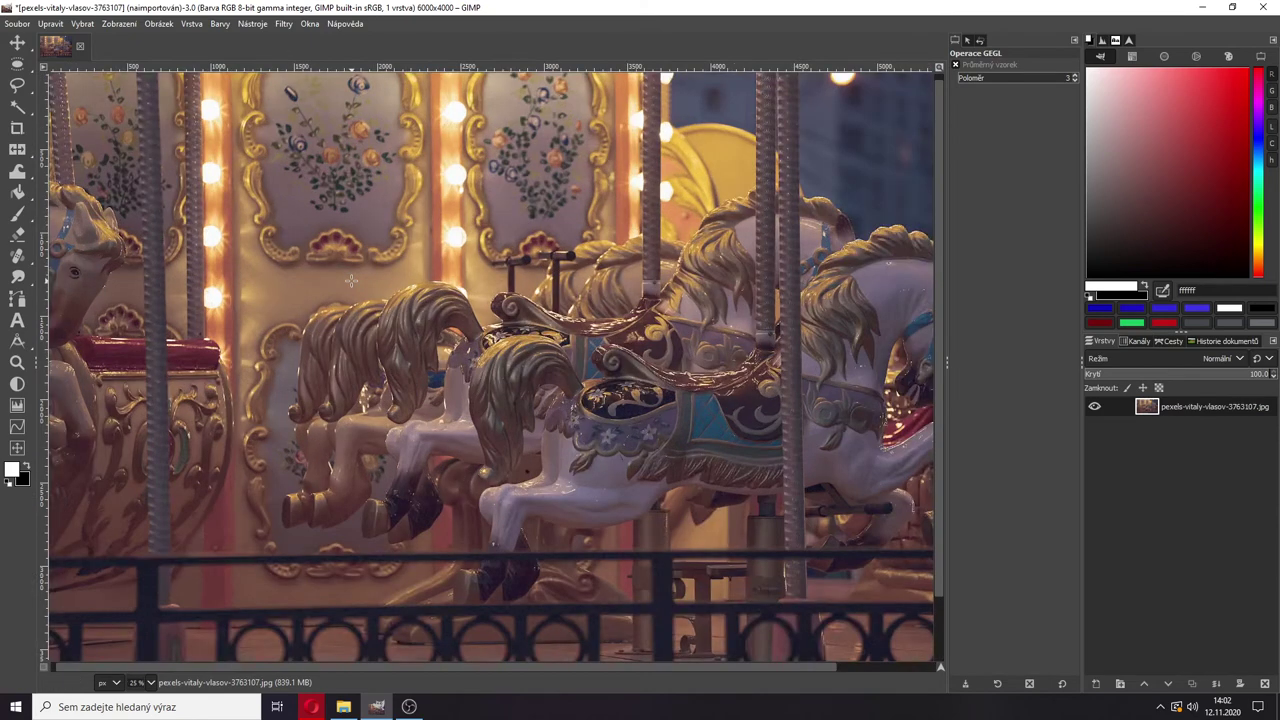
left_click(281, 25)
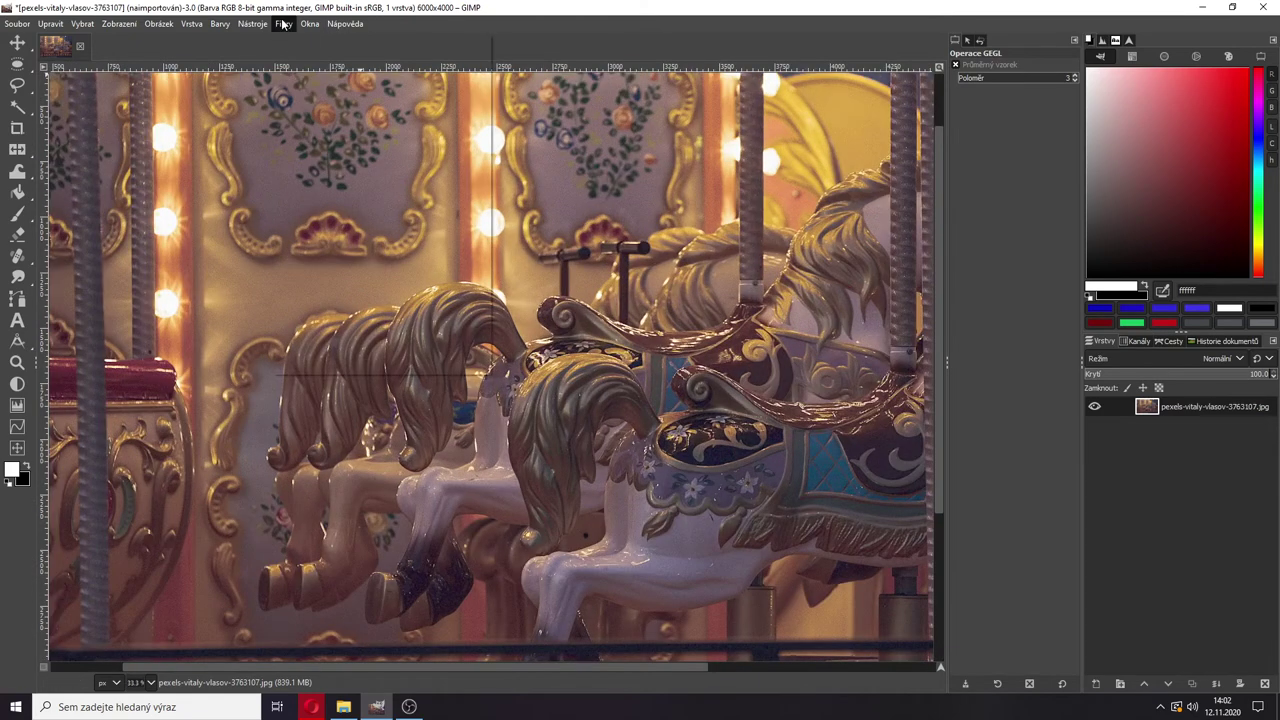
mouse_move(329, 183)
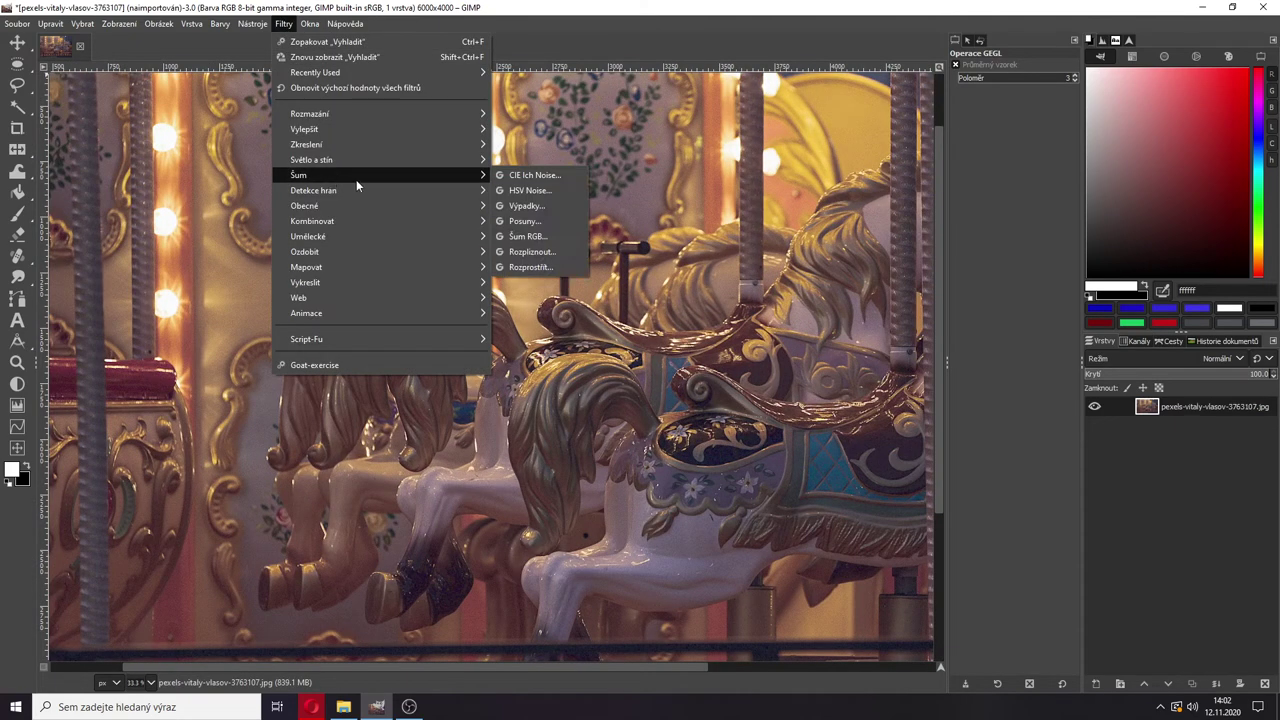
left_click(650, 358)
scroll(409, 281, "up", 1, "ctrl")
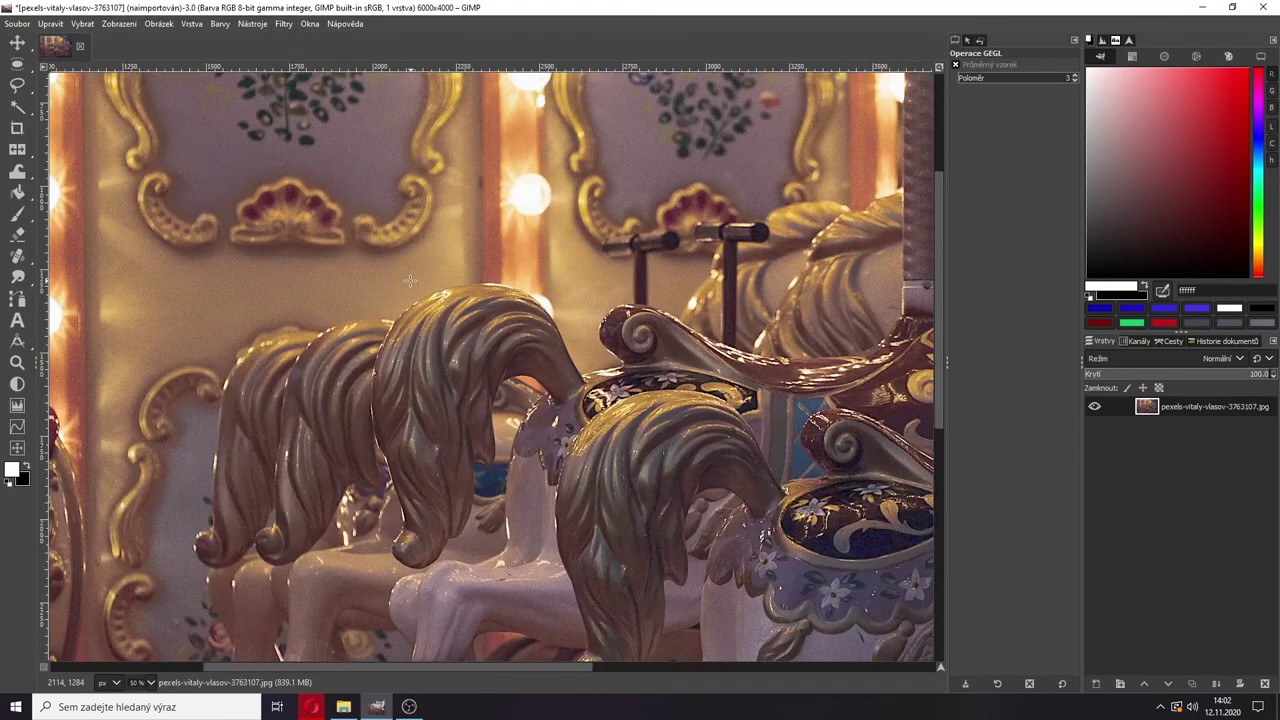
scroll(409, 281, "up", 5, "ctrl")
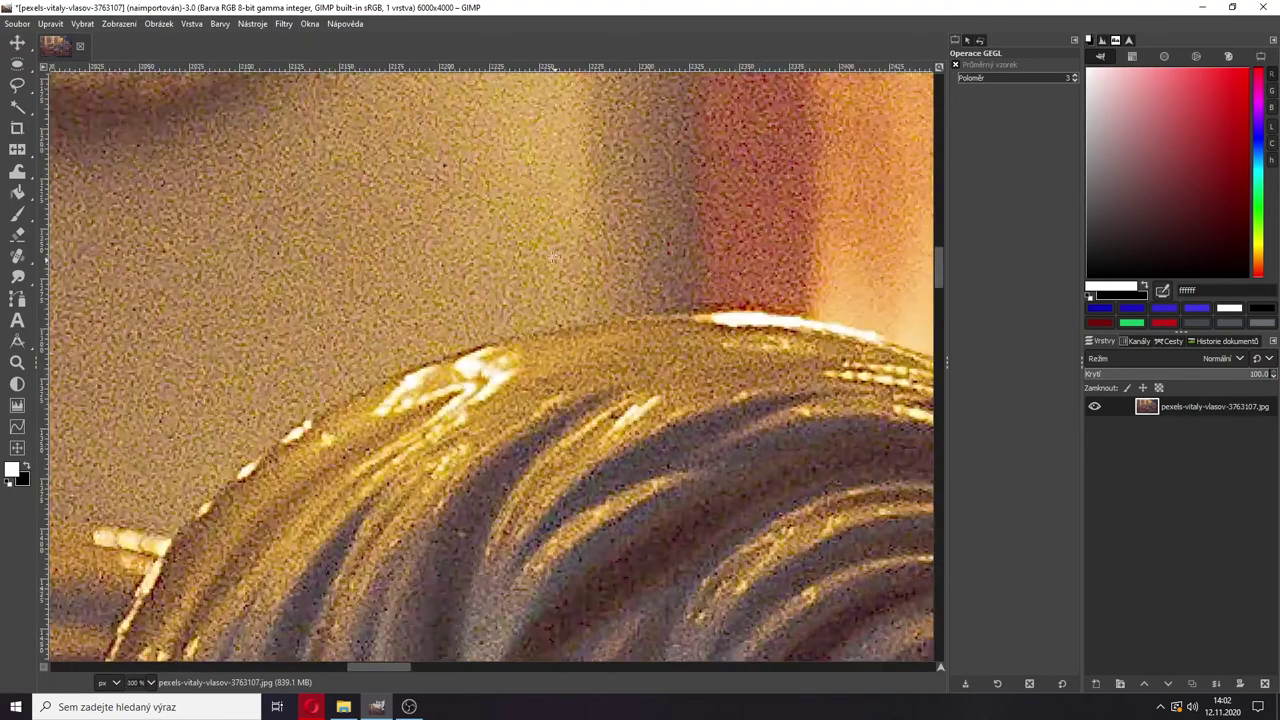
scroll(553, 258, "down", 2, "ctrl")
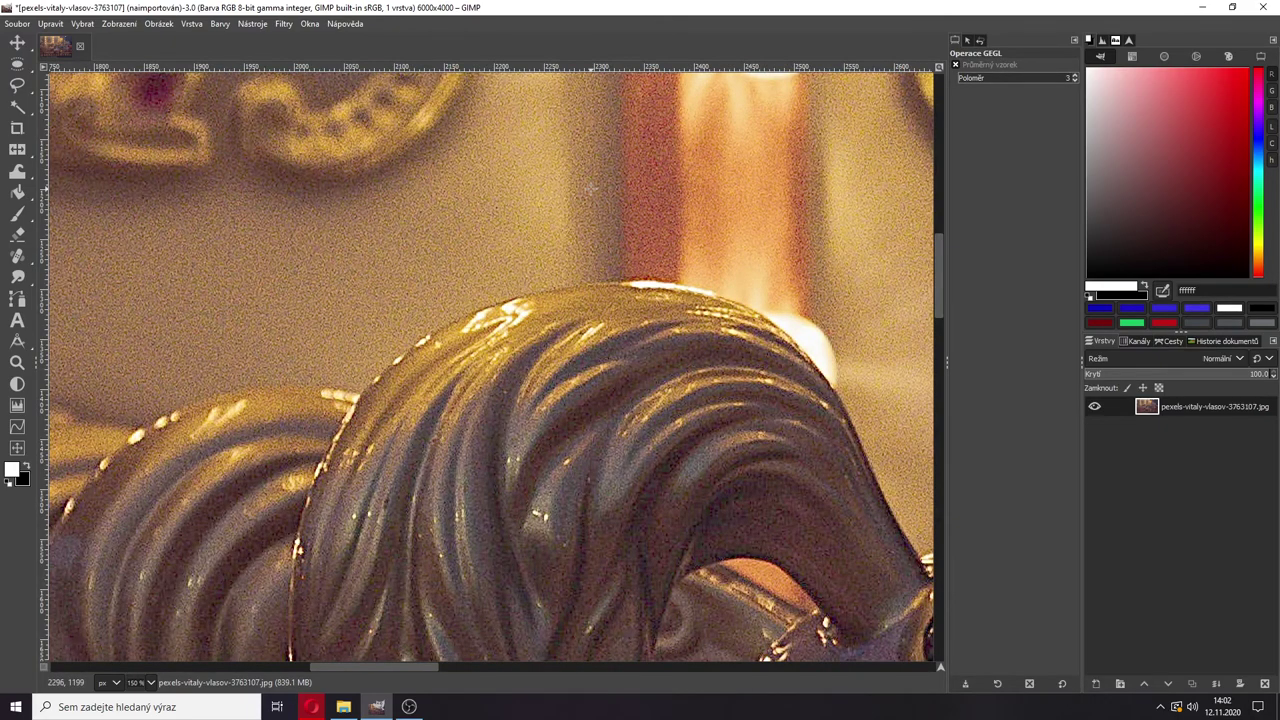
scroll(583, 189, "down", 4, "ctrl")
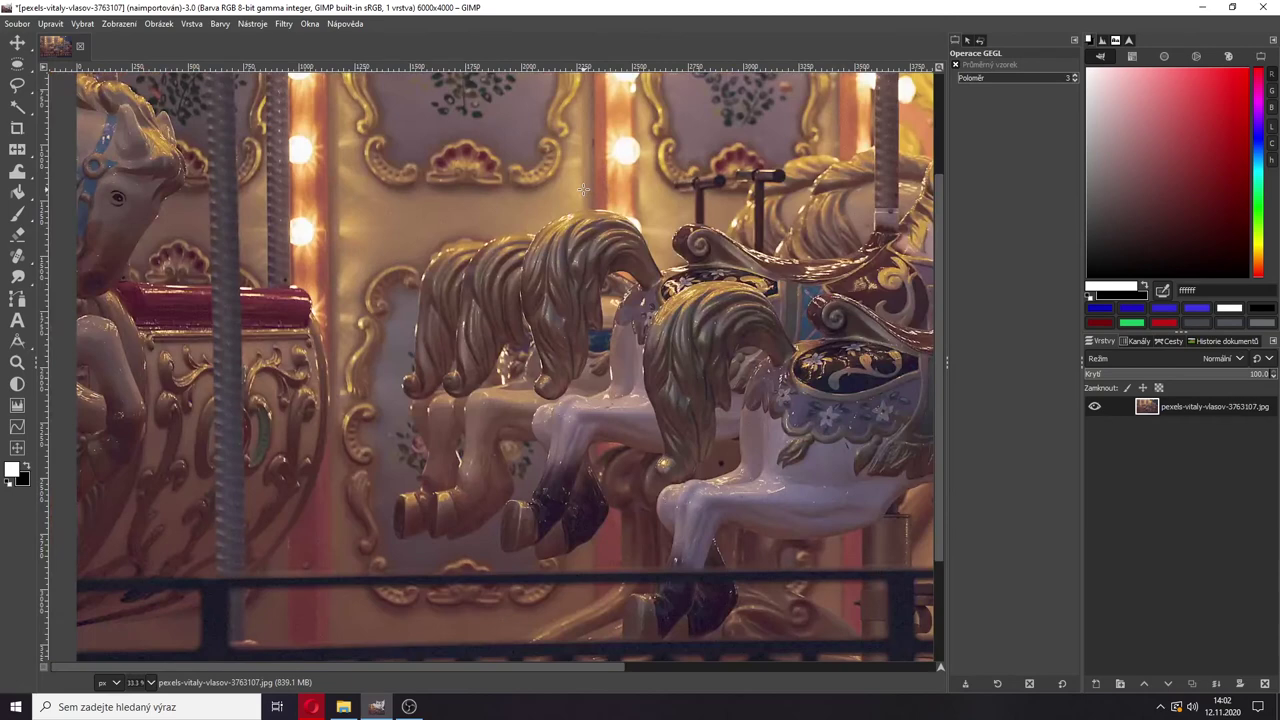
Step: Start the Redukce šumu (Noise Reduction) filter, set its strength to 2, and check the preview on the horses' tails at 100% zoom
left_click(284, 23)
mouse_move(327, 136)
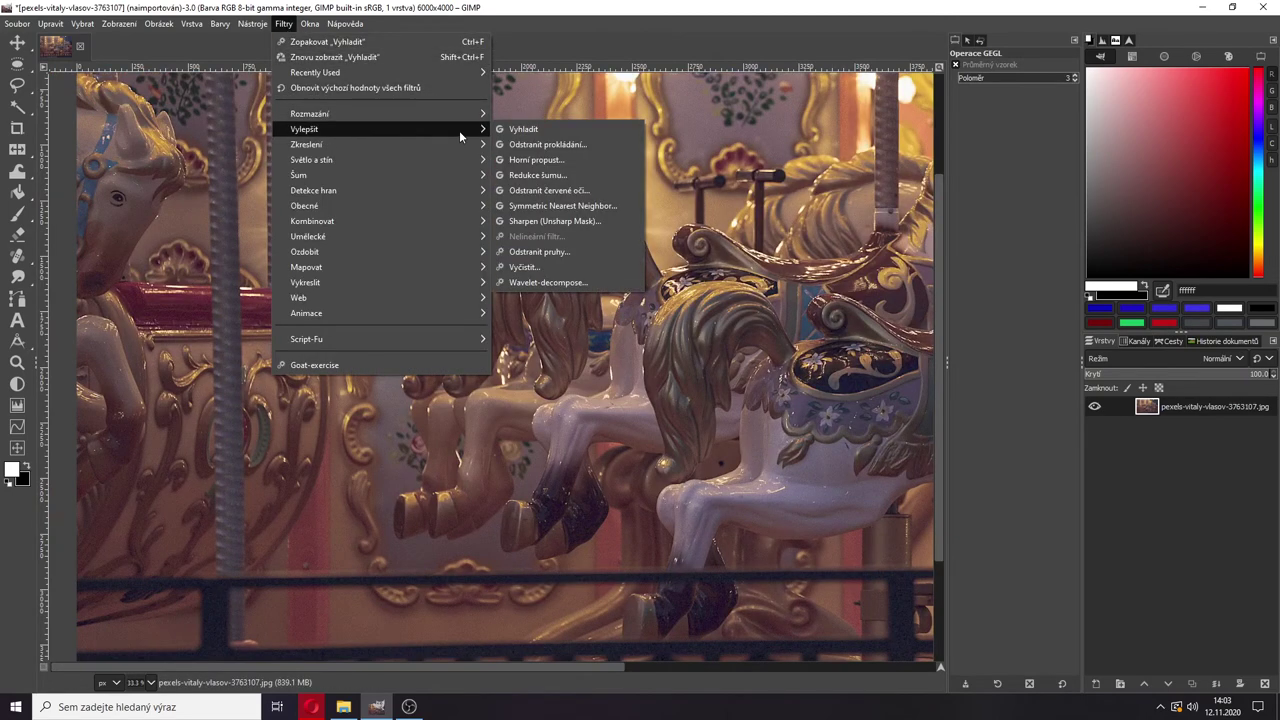
mouse_move(376, 182)
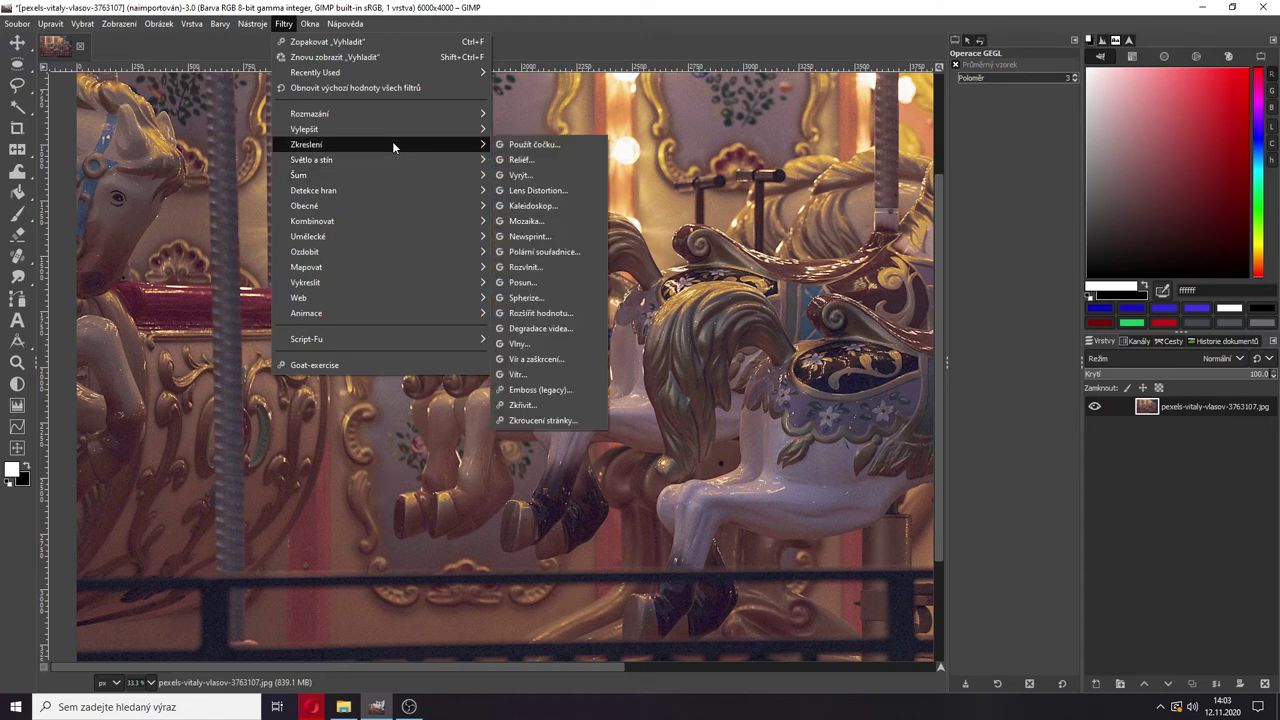
mouse_move(394, 129)
left_click(540, 175)
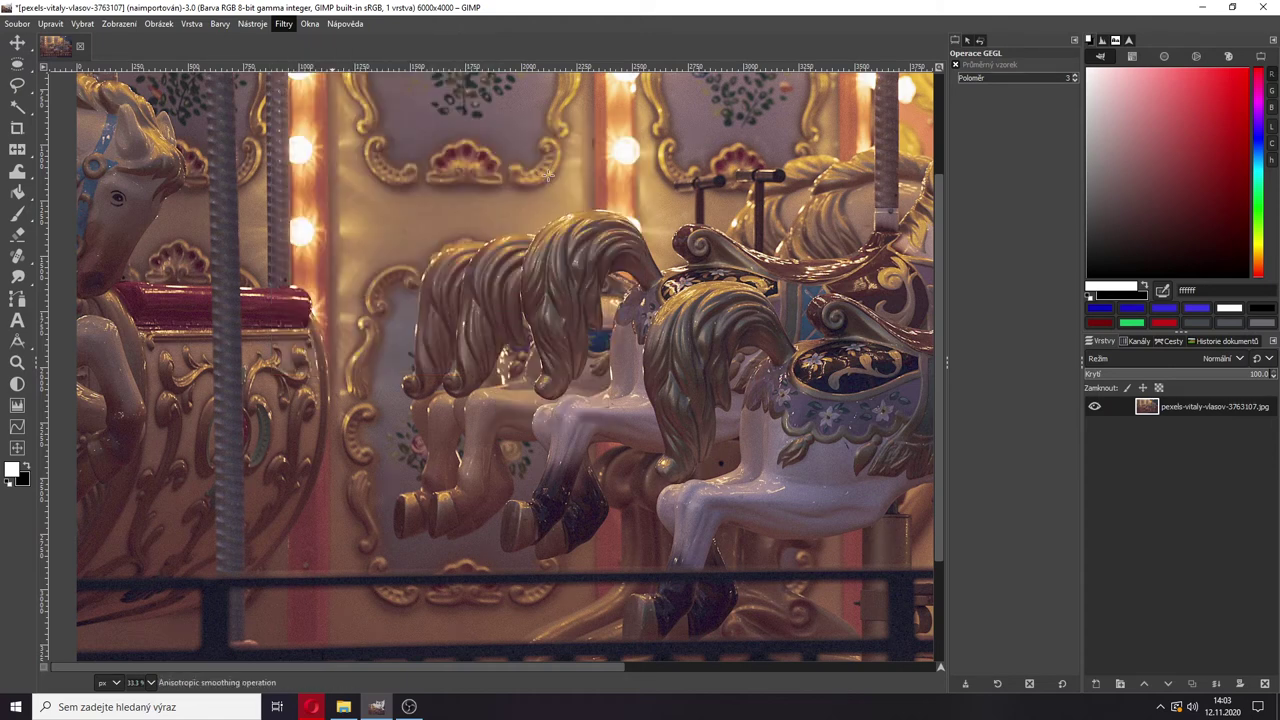
left_click(969, 181)
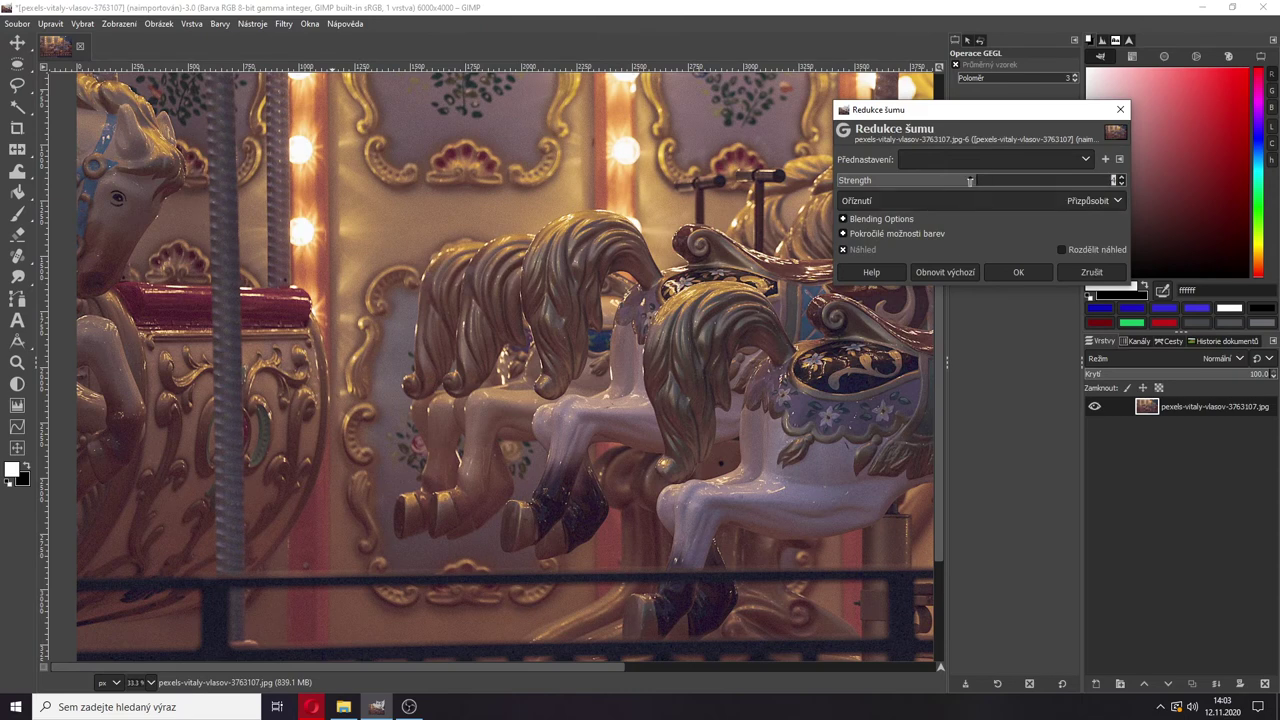
left_click_drag(968, 181, 919, 182)
scroll(675, 340, "up", 1)
scroll(675, 340, "up", 2)
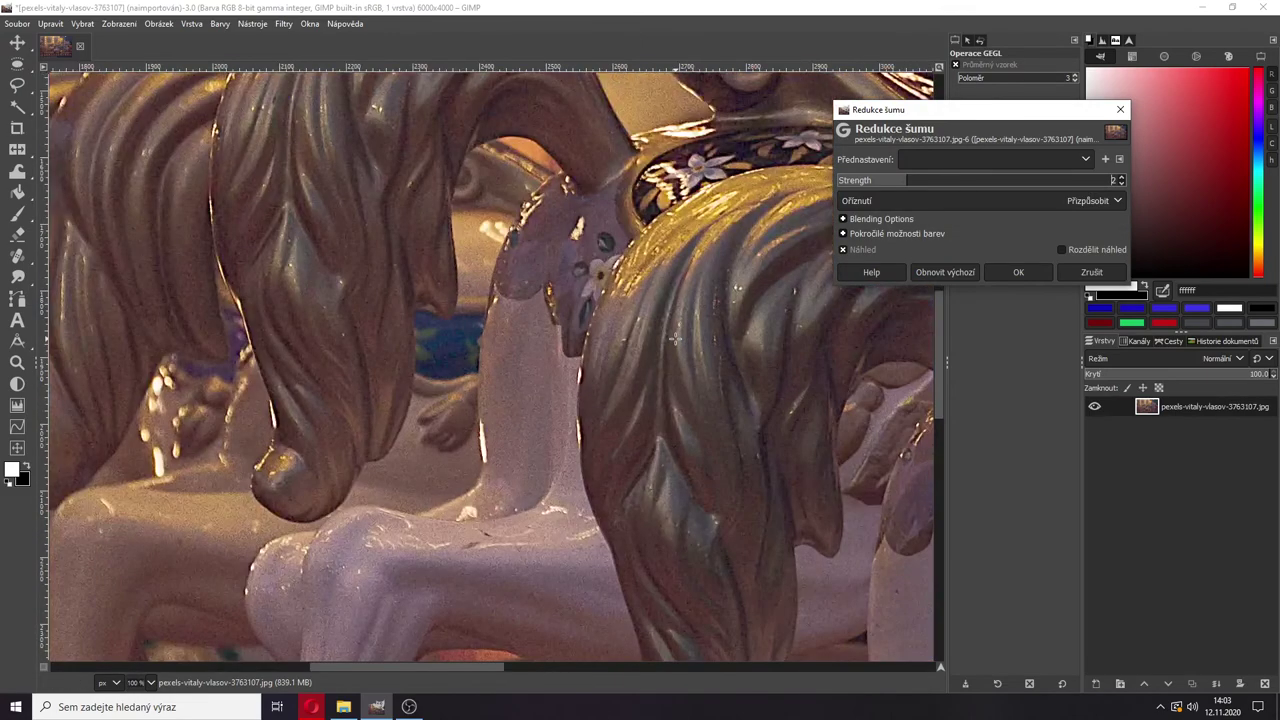
Step: Compare noise reduction strengths of 0 and 7 in the preview, set the strength to 6, and apply the filter
left_click_drag(893, 181, 867, 181)
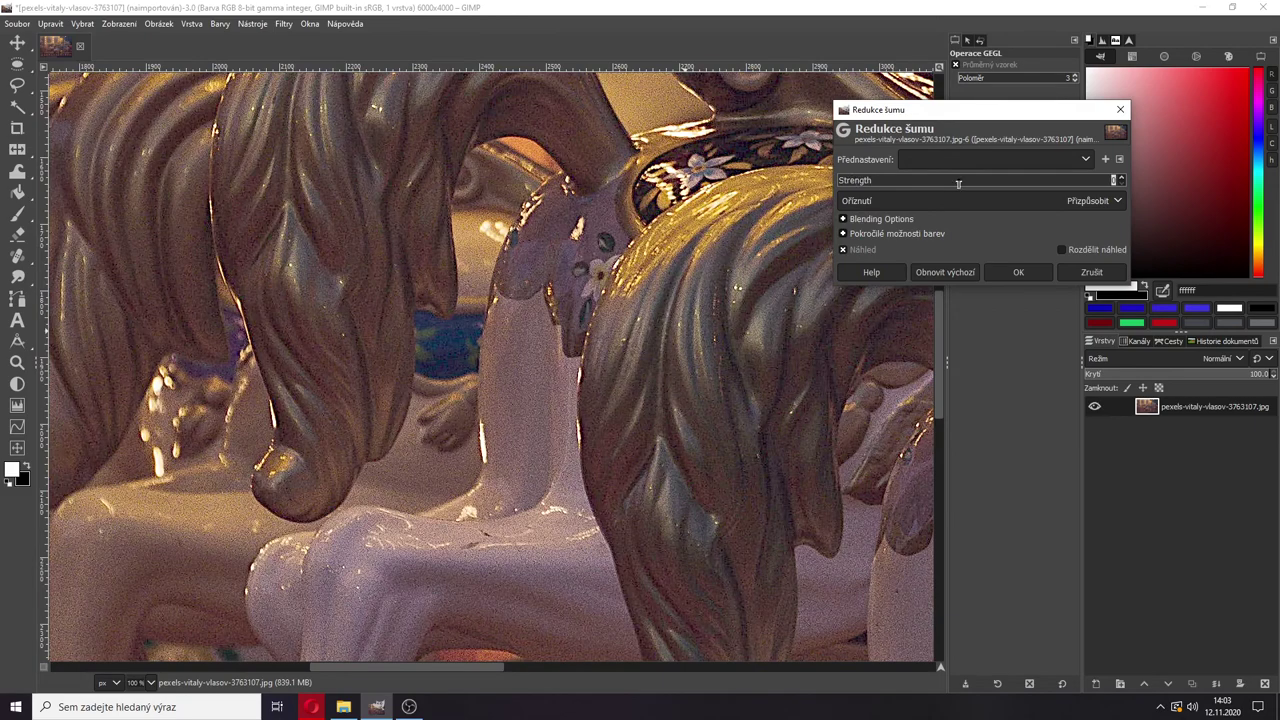
left_click_drag(1088, 180, 1098, 183)
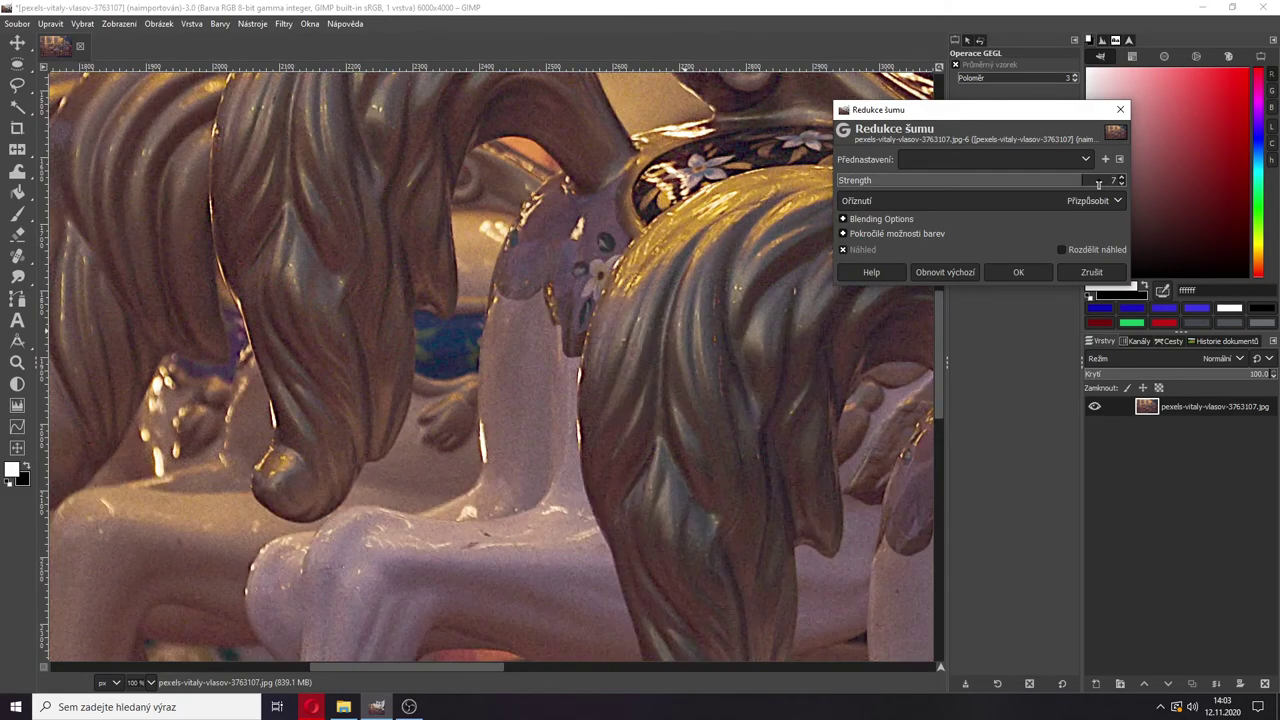
left_click(848, 182)
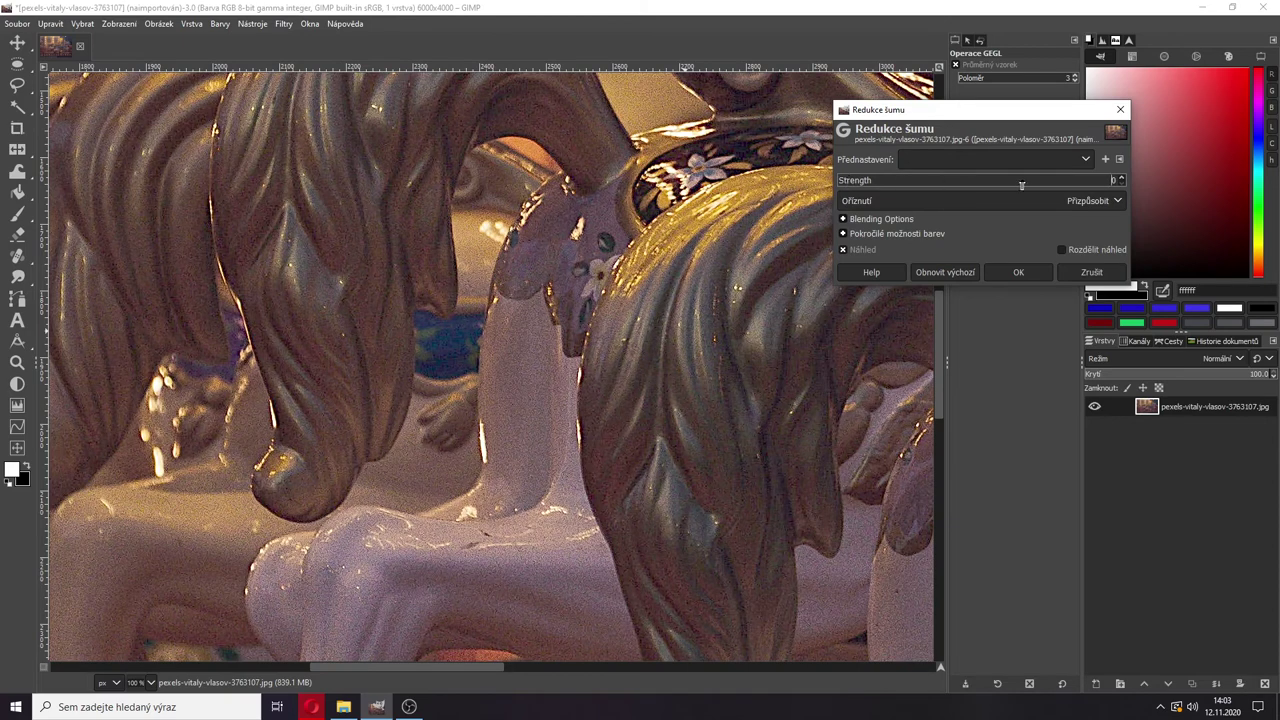
left_click(1045, 181)
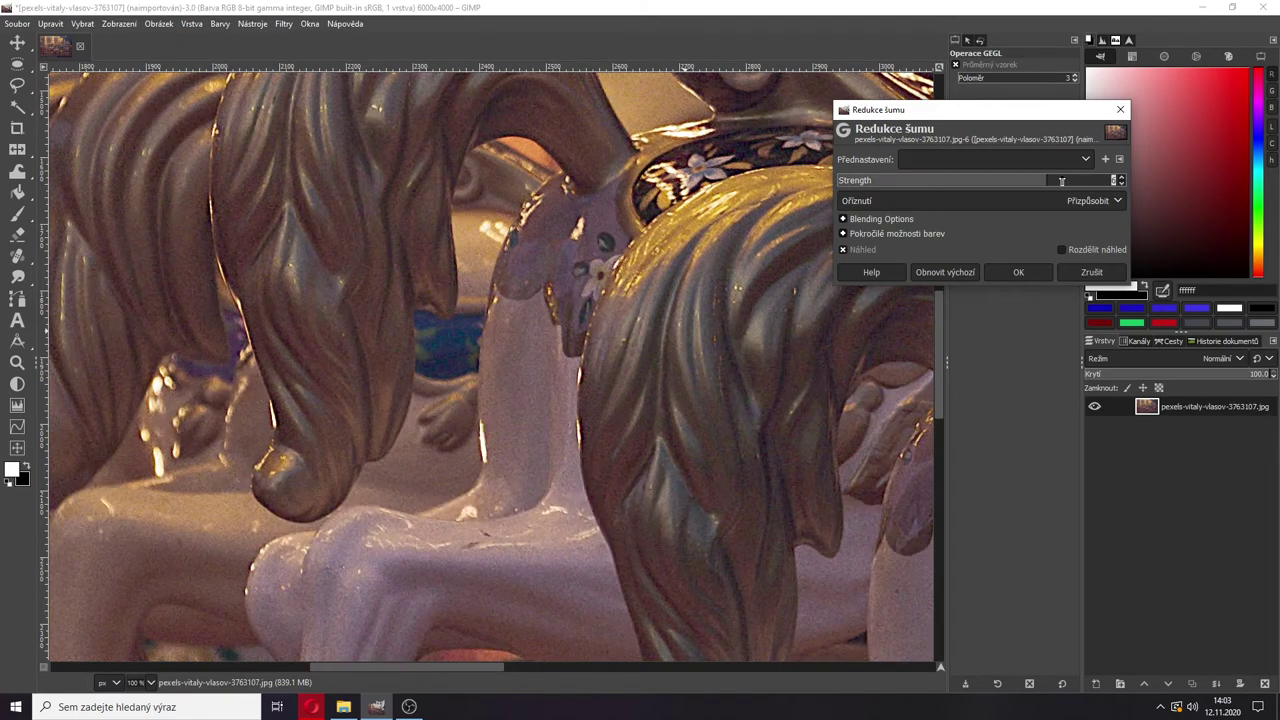
left_click(1009, 272)
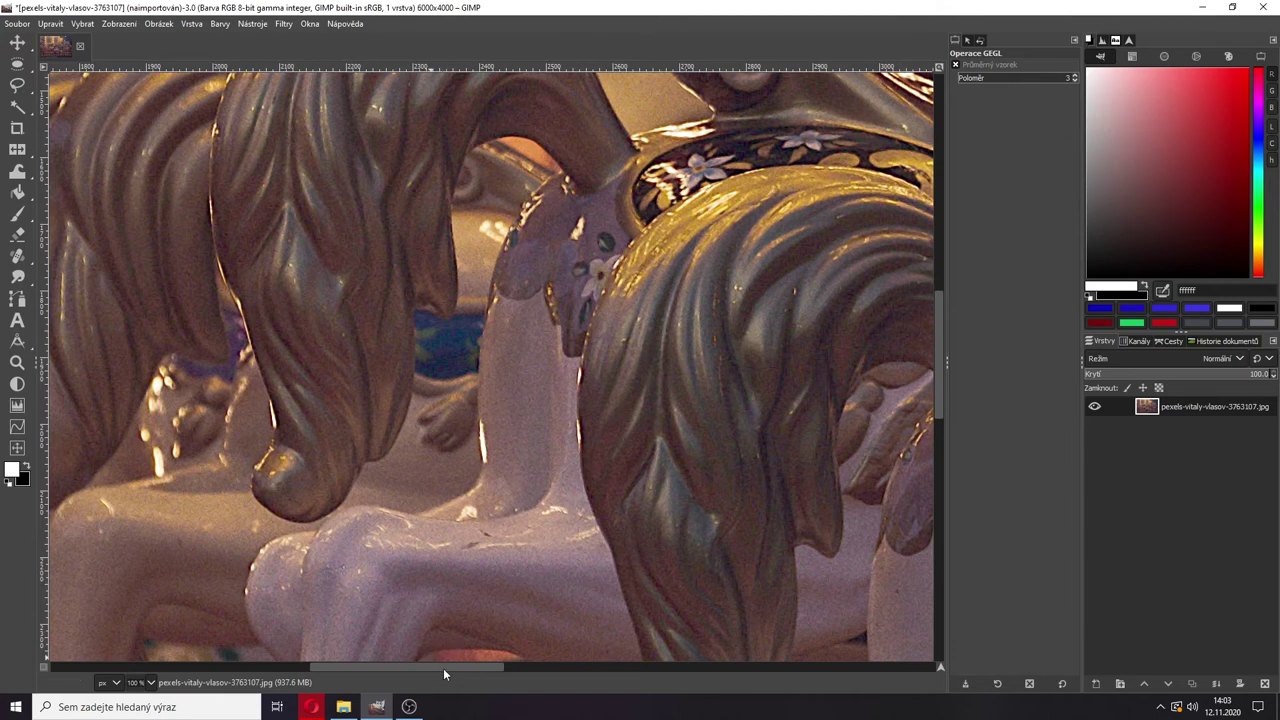
Step: Examine the noise-reduced horses' tails and saddles up close, and return to the view of the whole photo
left_click_drag(447, 664, 477, 664)
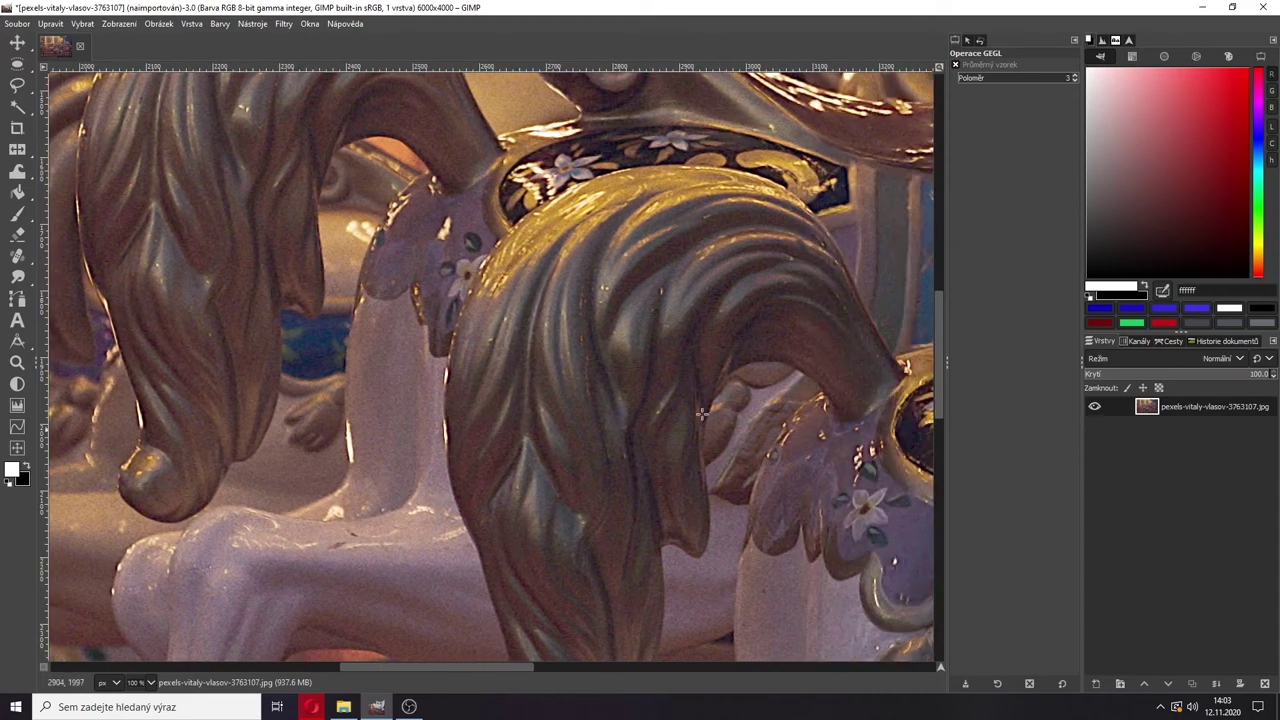
left_click_drag(940, 372, 939, 326)
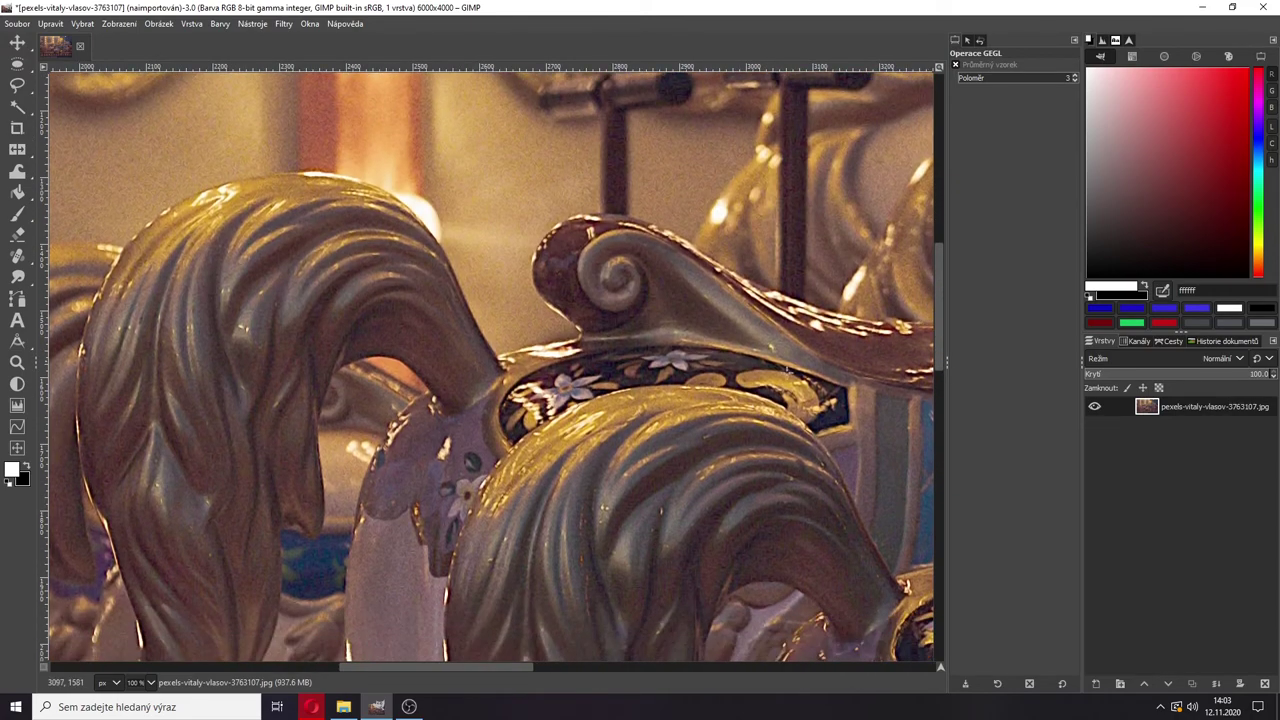
scroll(787, 373, "down", 4)
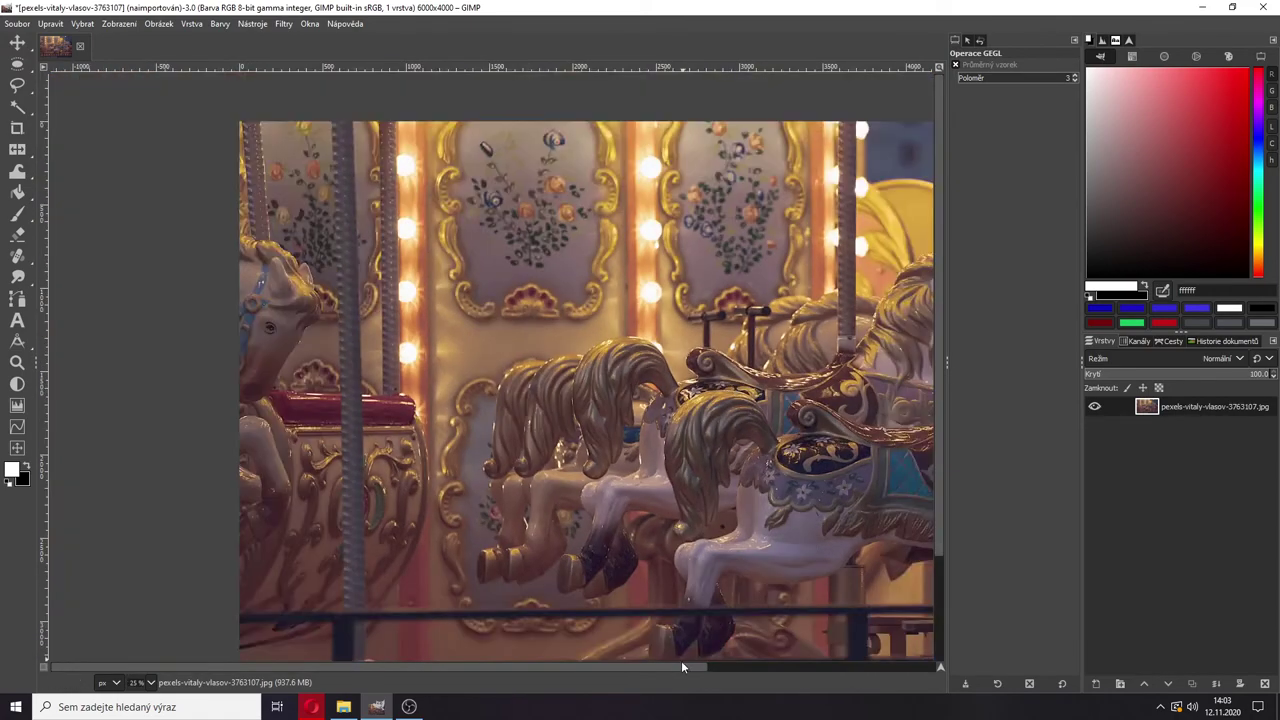
left_click_drag(675, 666, 712, 660)
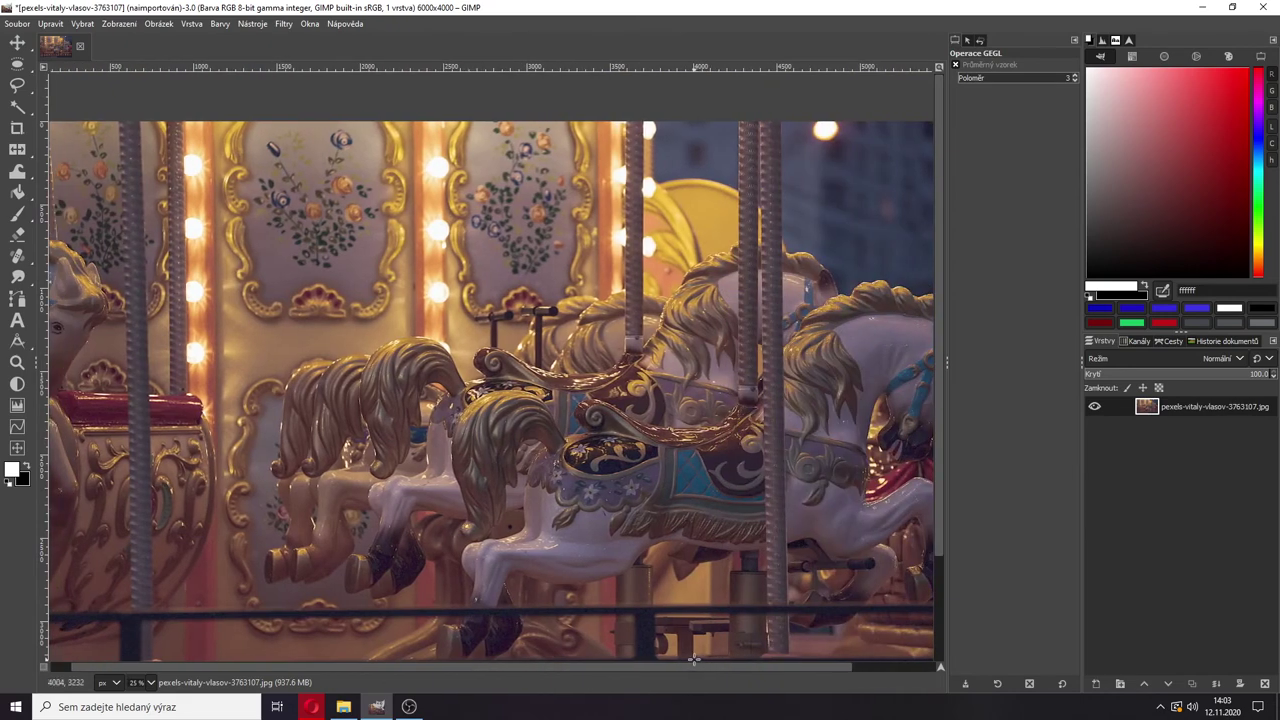
scroll(584, 440, "down", 1)
left_click(284, 24)
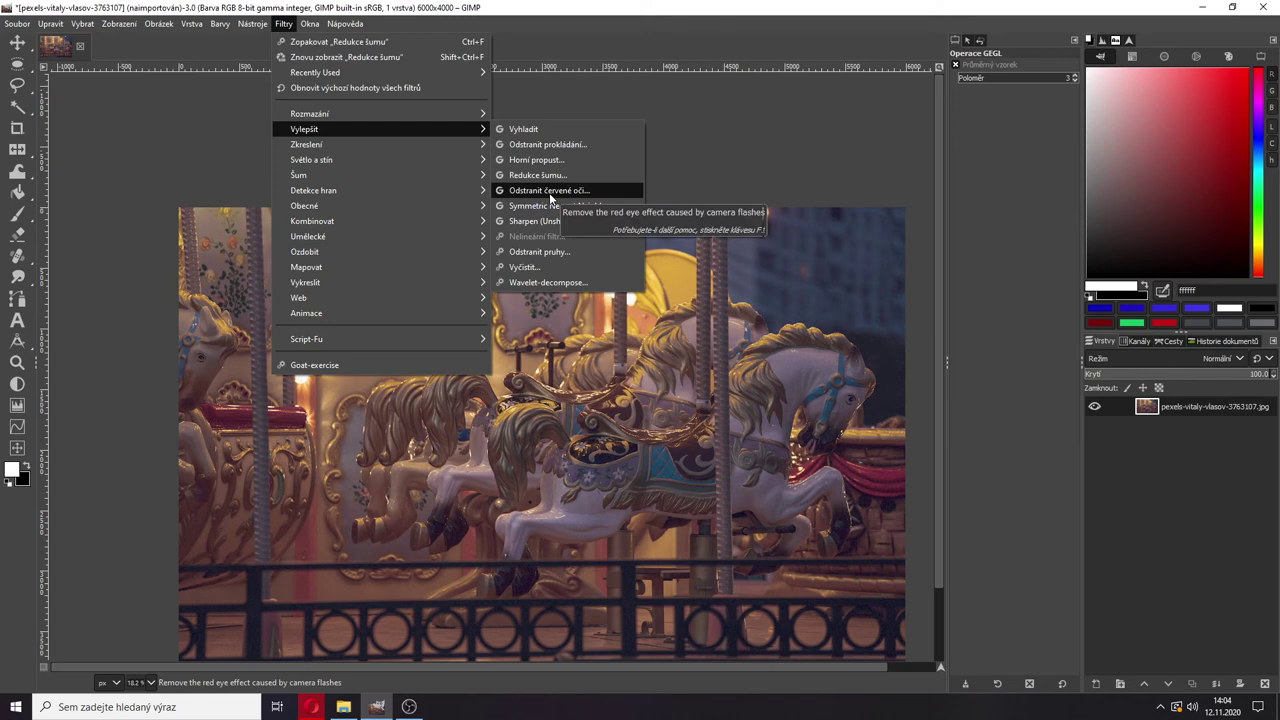
left_click(604, 97)
scroll(561, 315, "down", 2)
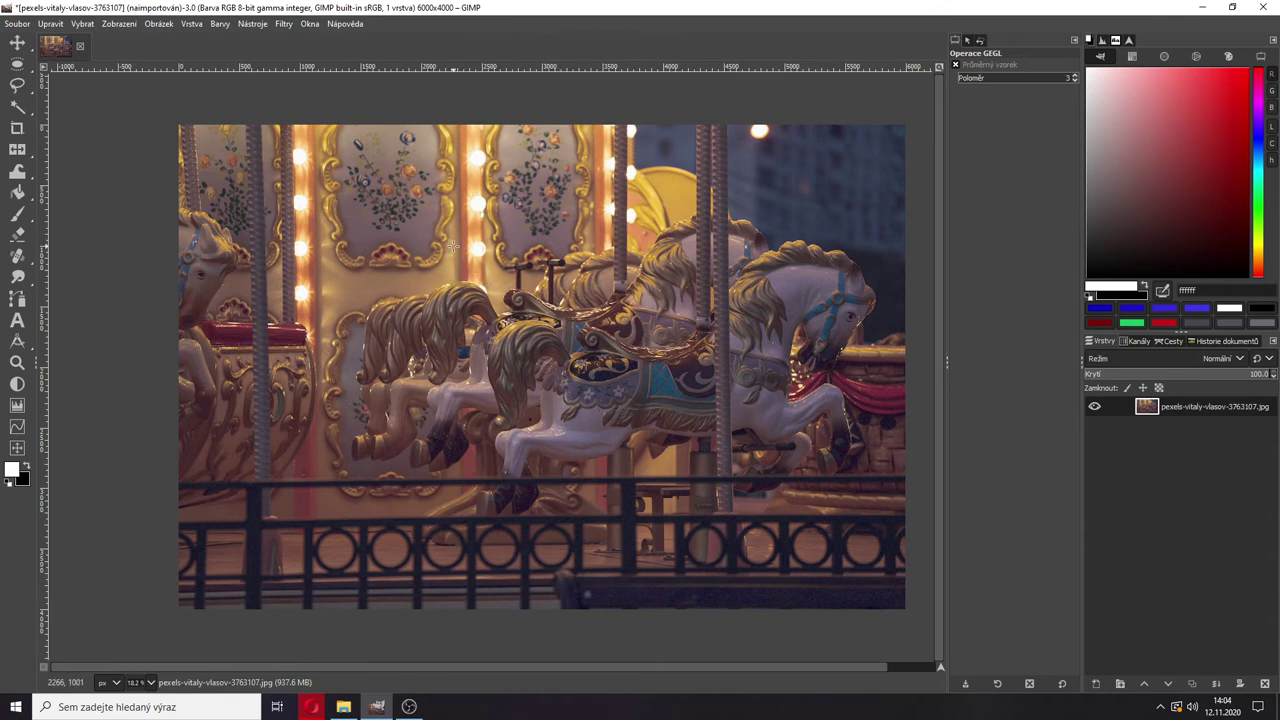
Step: Examine the wall edge beside the reddish strip next to the glowing bulb above the horses' tails, at several zoom levels
scroll(440, 302, "up", 1)
scroll(447, 231, "up", 3)
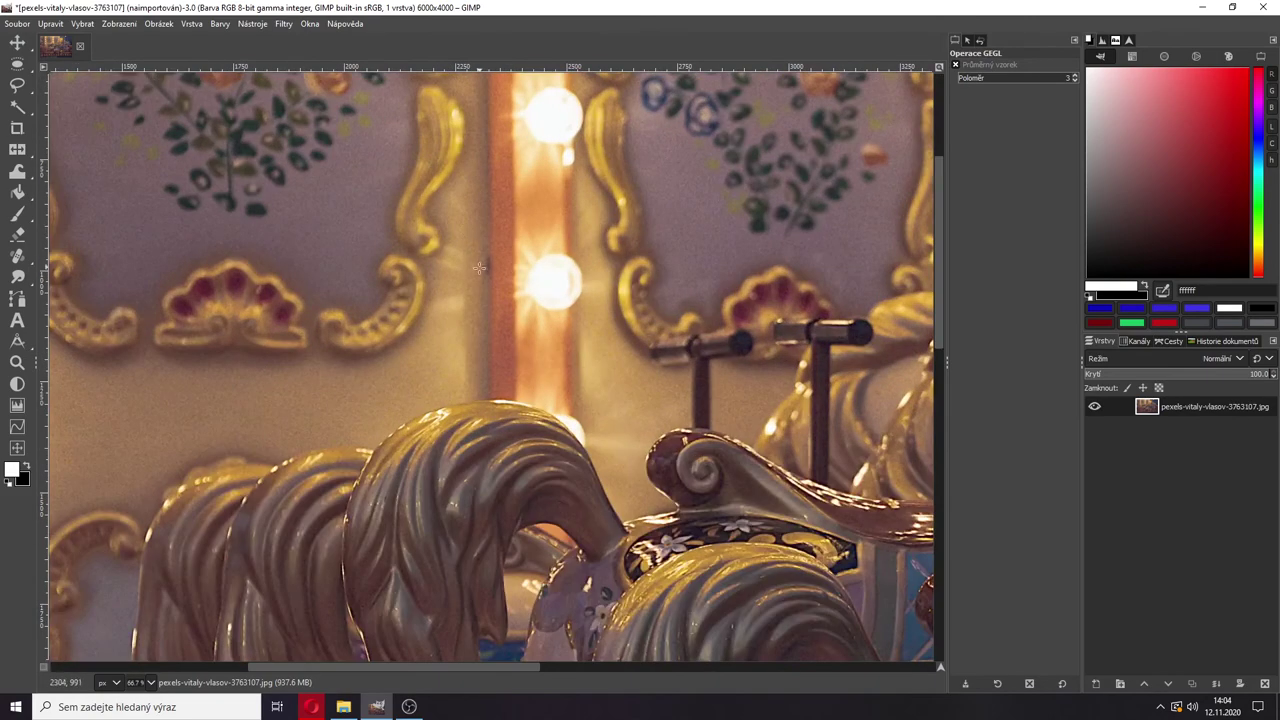
scroll(481, 268, "up", 2)
scroll(485, 260, "up", 1)
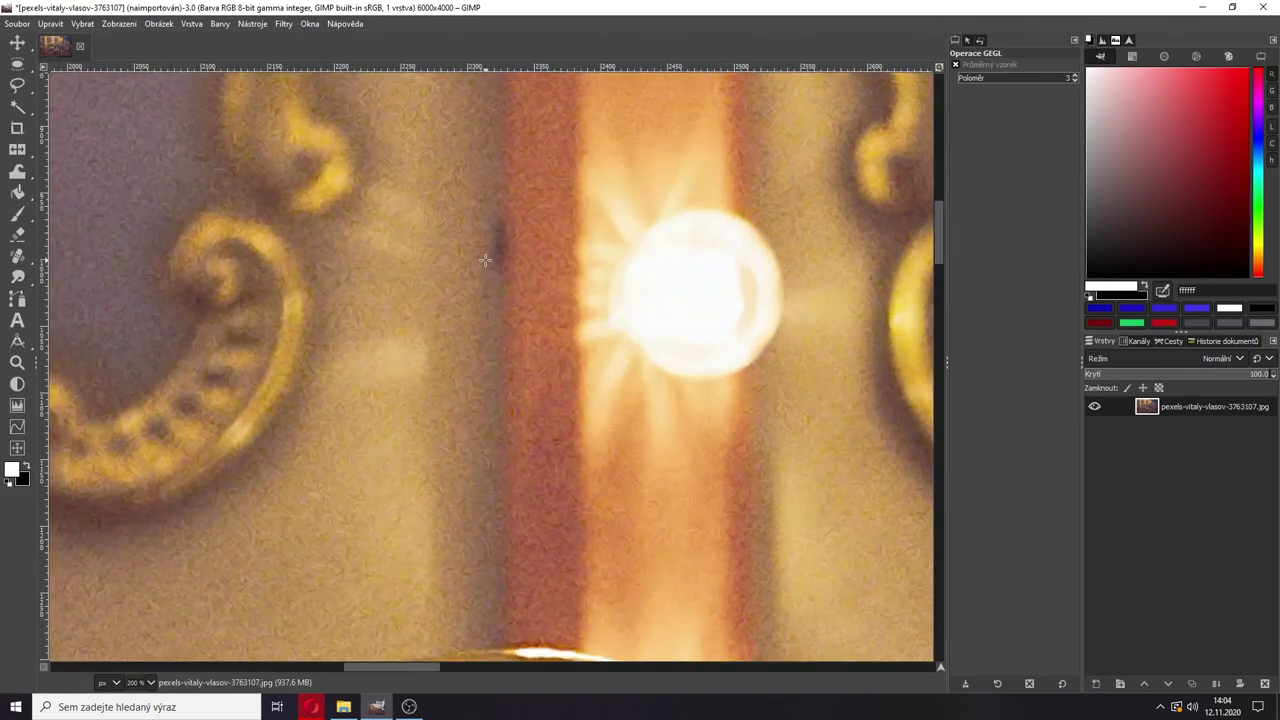
scroll(485, 260, "down", 1)
scroll(485, 260, "up", 1)
scroll(485, 260, "down", 2)
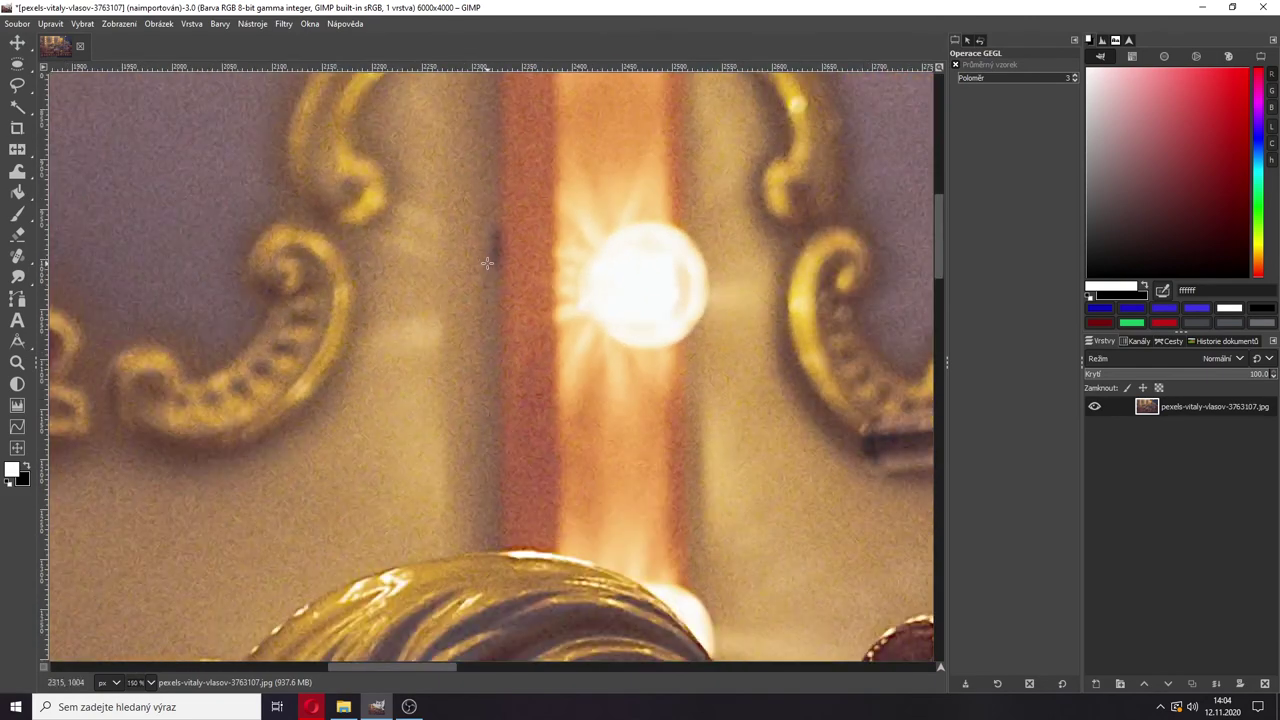
scroll(485, 260, "down", 1)
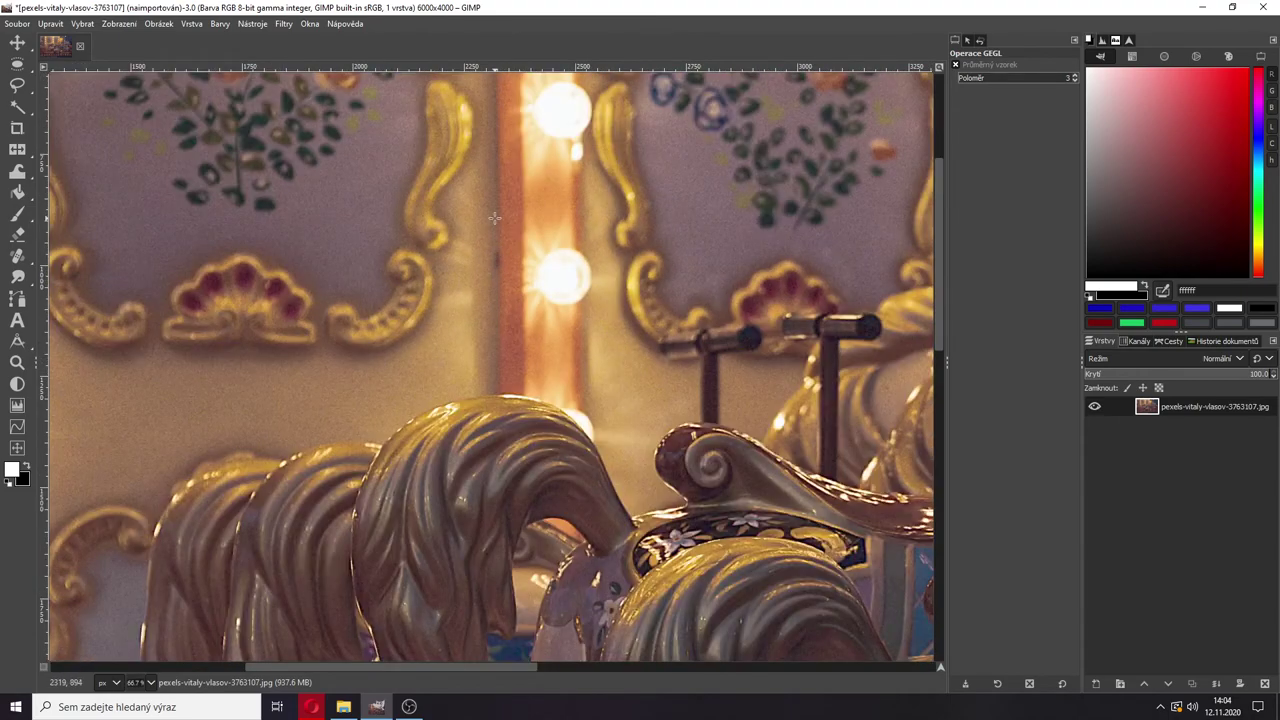
scroll(494, 248, "down", 1)
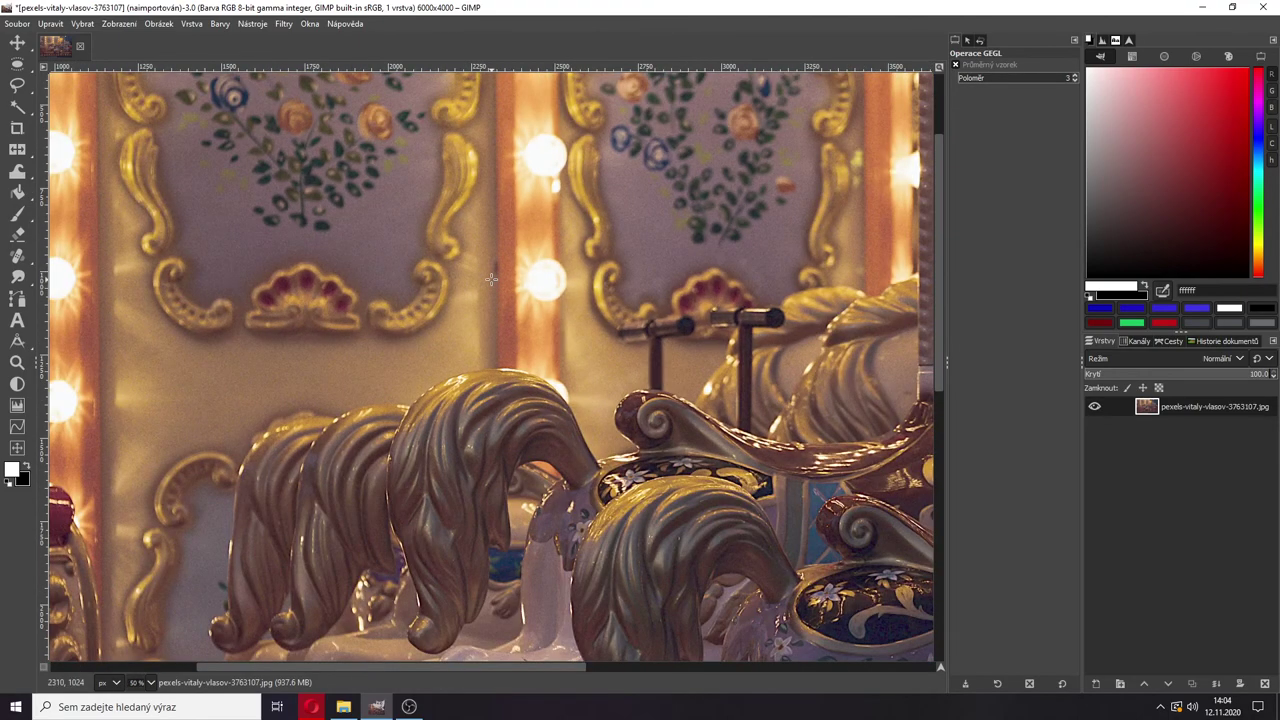
scroll(497, 252, "up", 2)
scroll(500, 255, "up", 2)
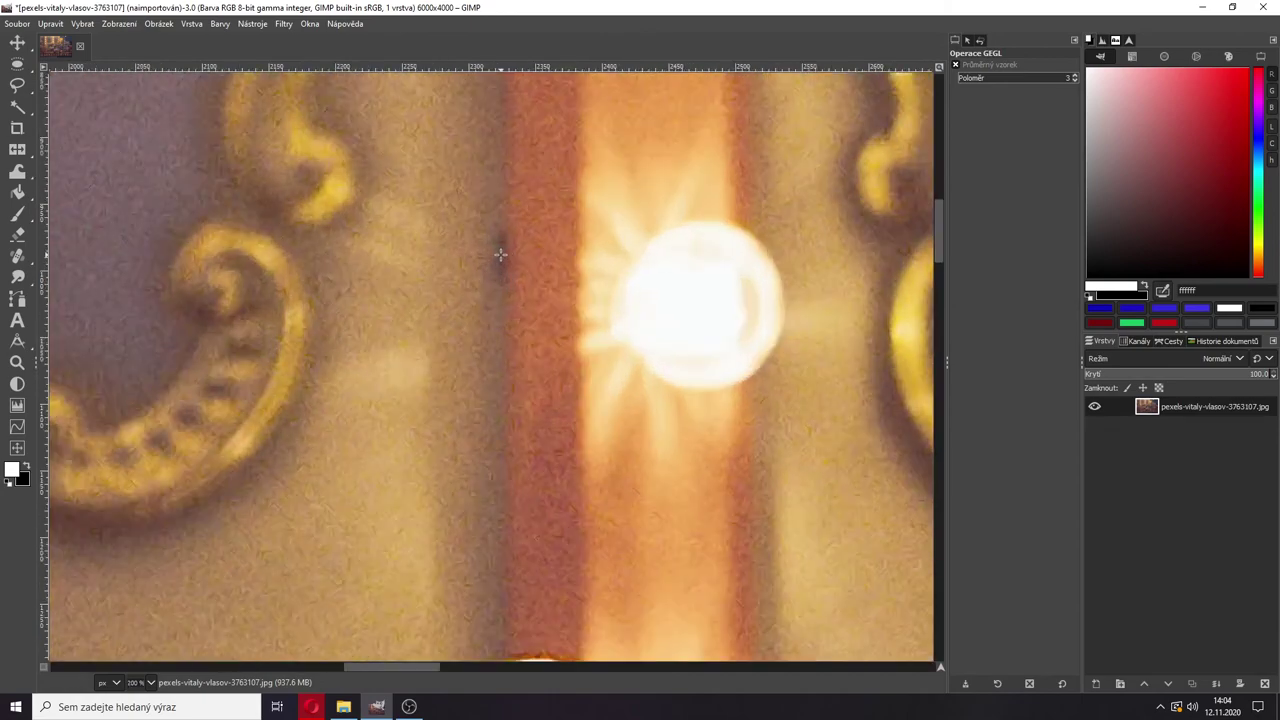
scroll(494, 286, "down", 3)
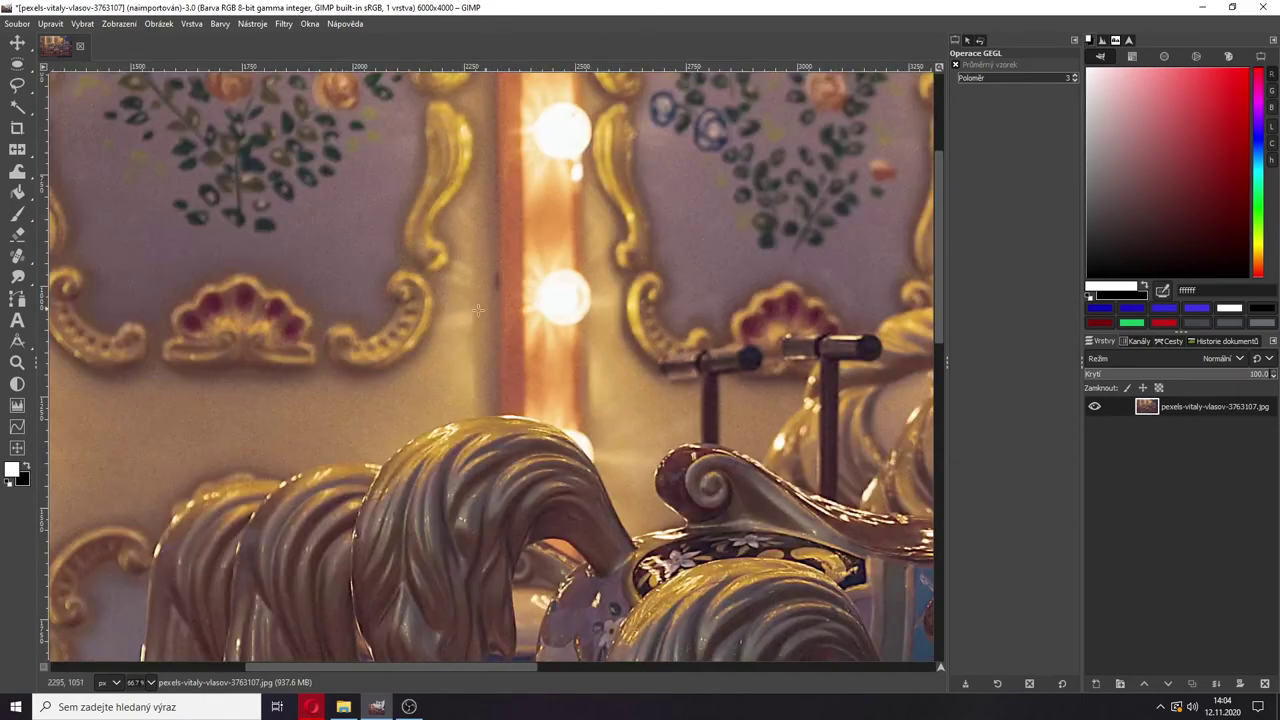
Step: Clone the clean wall edge over the dark spot beside the reddish strip, using the Clone tool with a brush size of 45
left_click(16, 257)
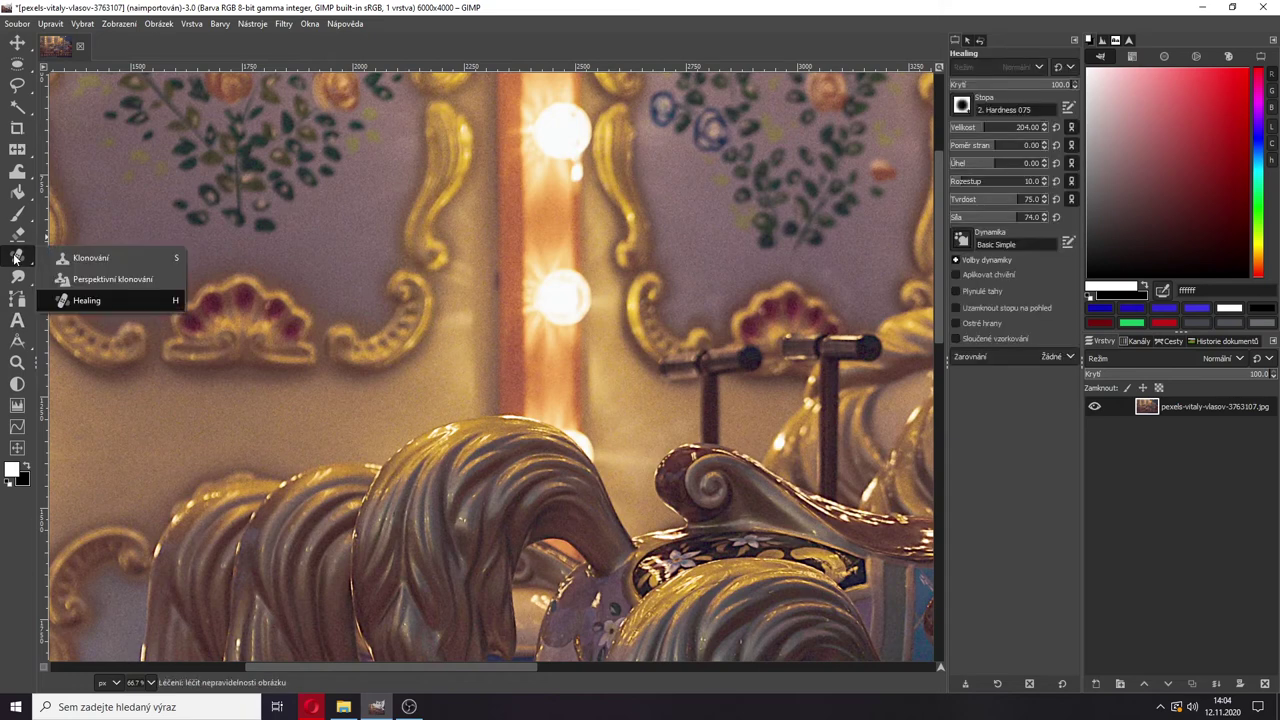
left_click(86, 257)
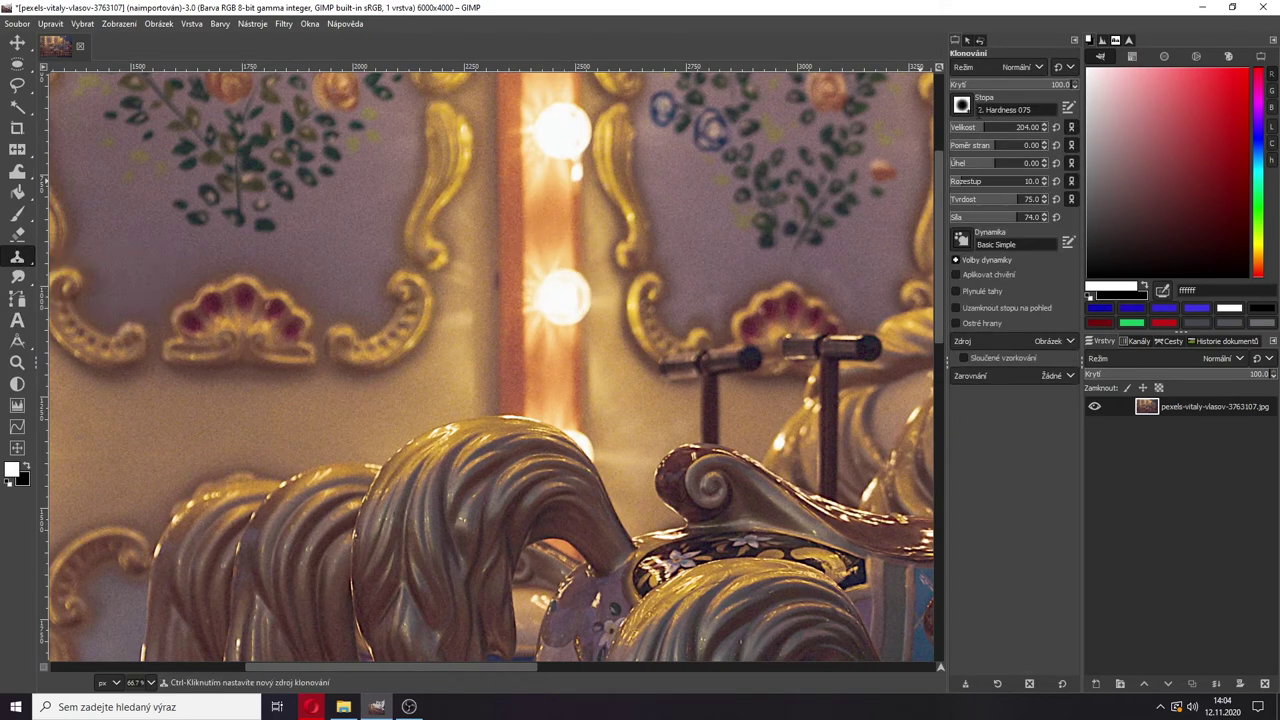
left_click_drag(971, 126, 967, 129)
key("ctrl")
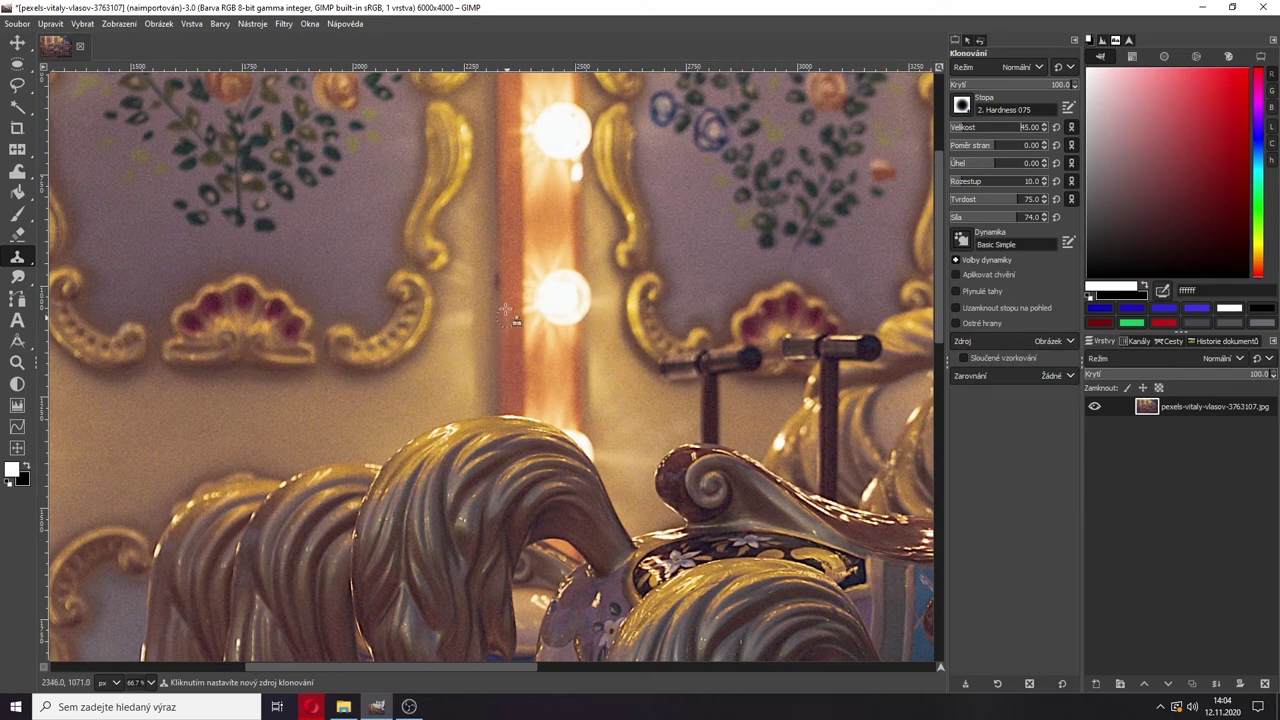
left_click(497, 235, "ctrl")
left_click(497, 283)
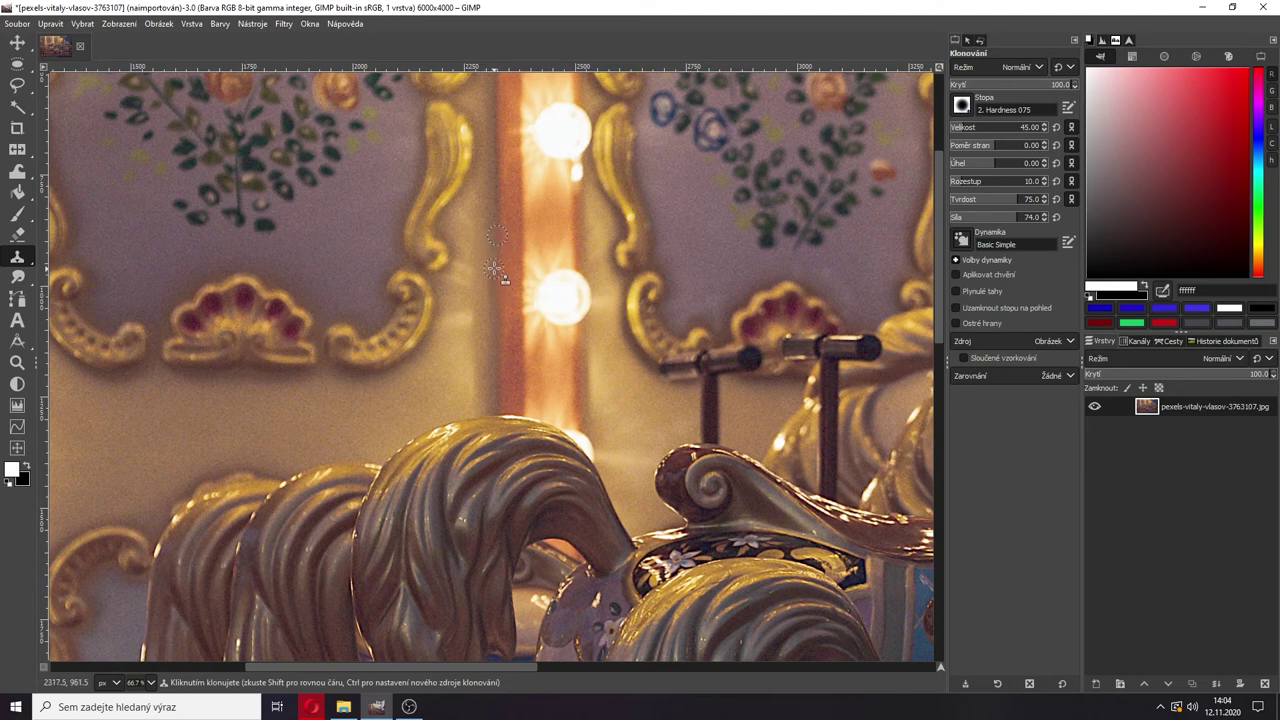
Step: Examine the retouched wall edge next to the glowing bulb at several zoom levels, and return to the view of the whole photo
scroll(575, 245, "down", 2)
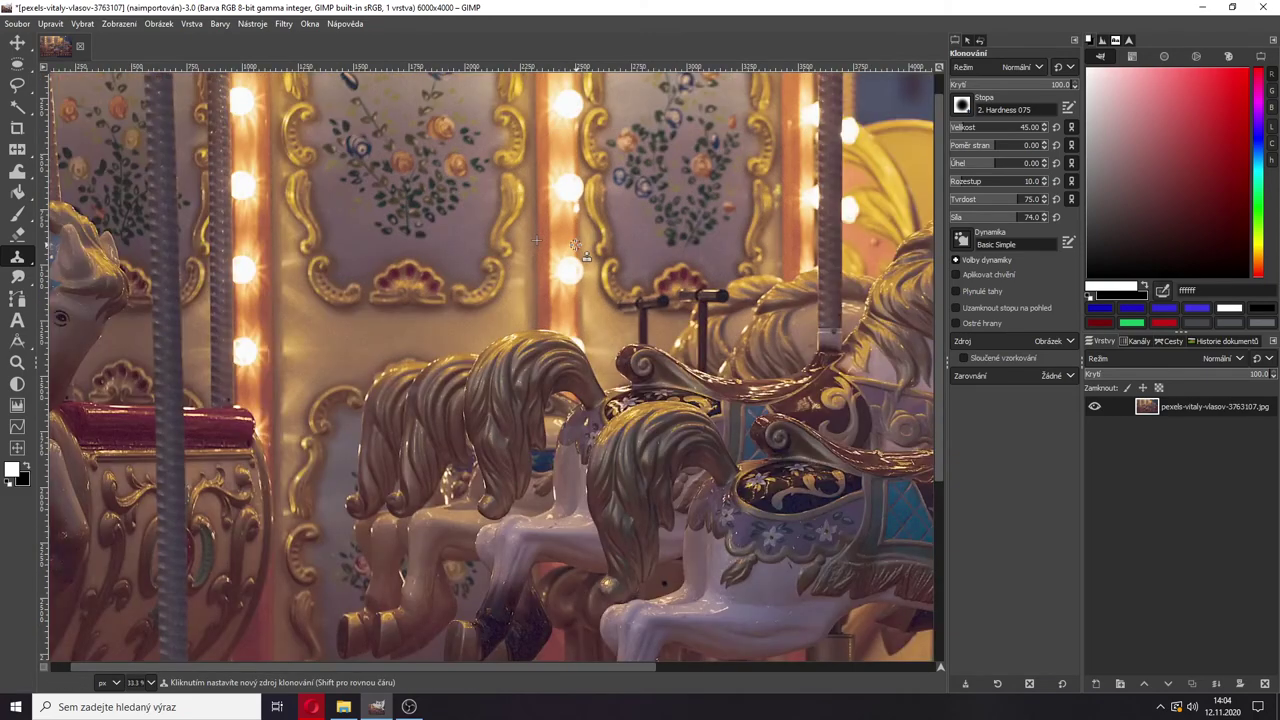
scroll(575, 245, "down", 1)
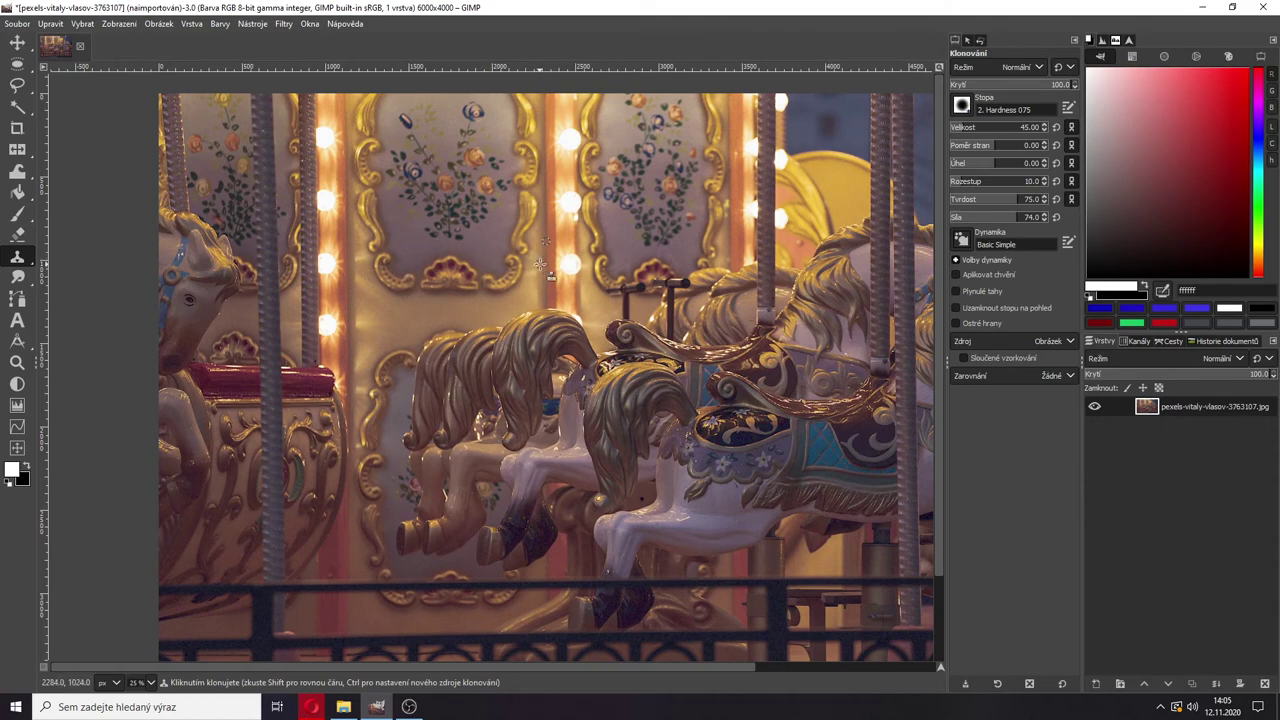
scroll(540, 263, "up", 1)
scroll(540, 263, "up", 3)
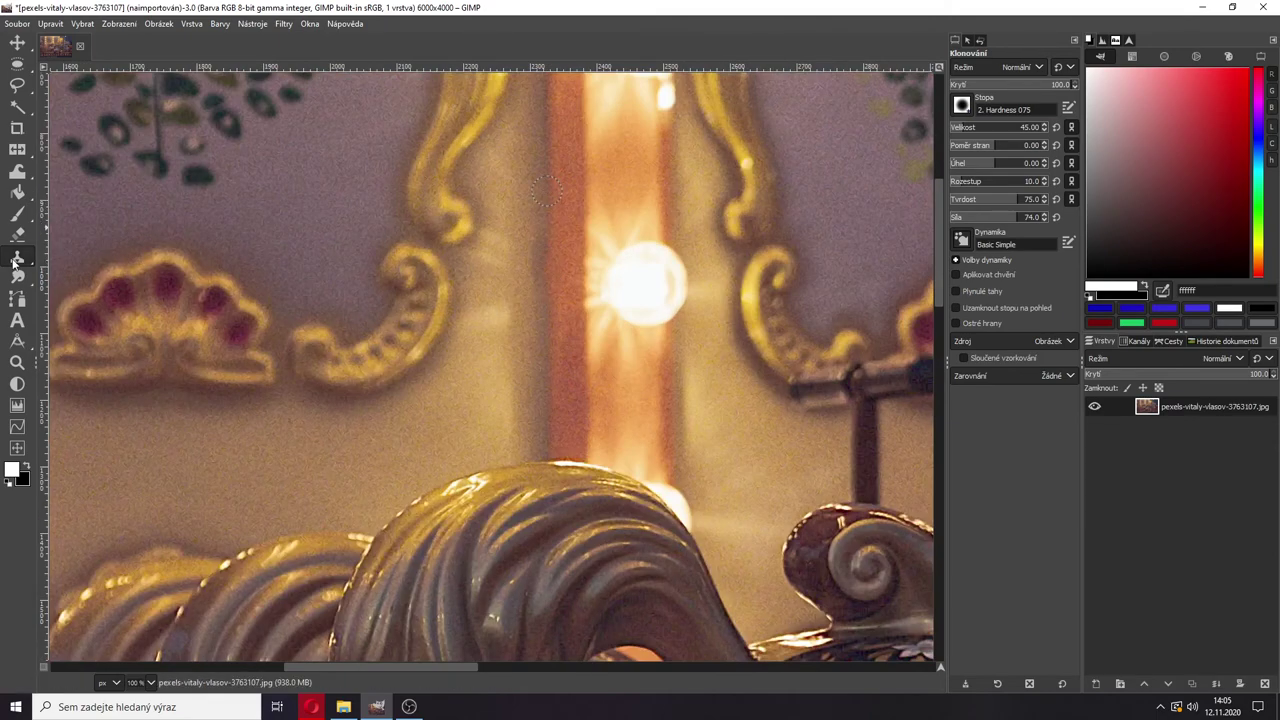
mouse_move(15, 260)
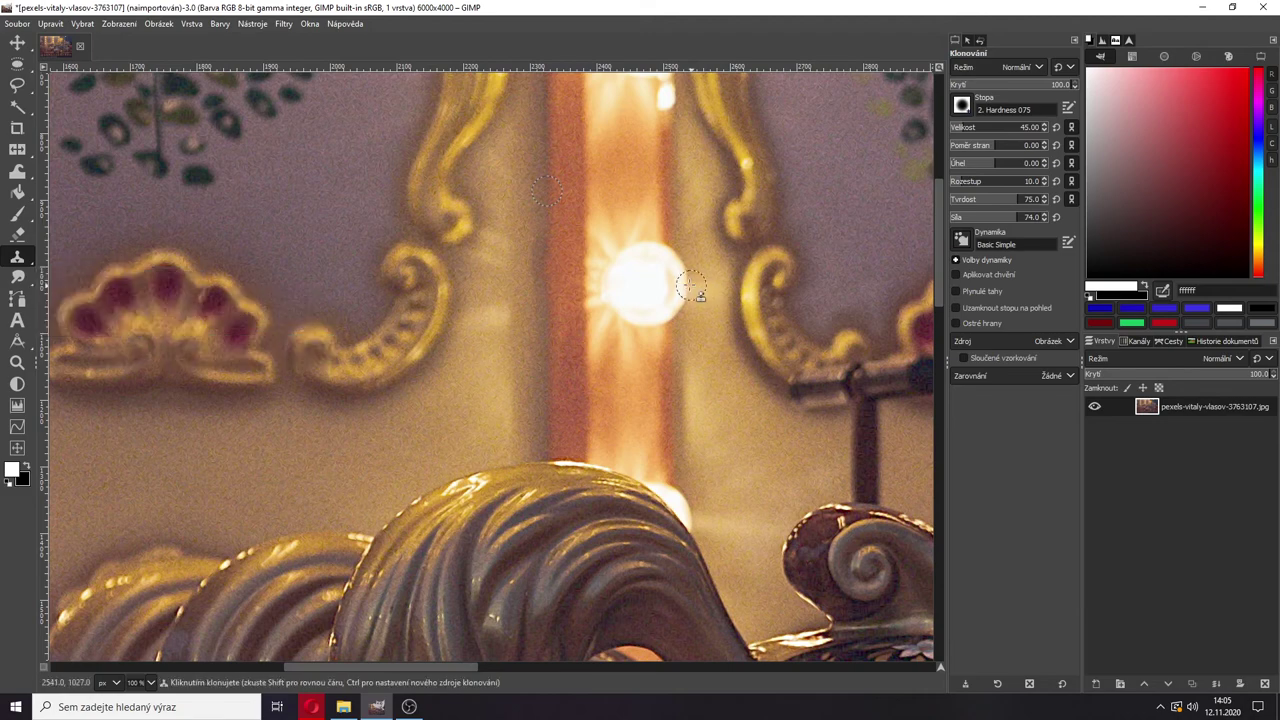
scroll(700, 290, "down", 4, "ctrl")
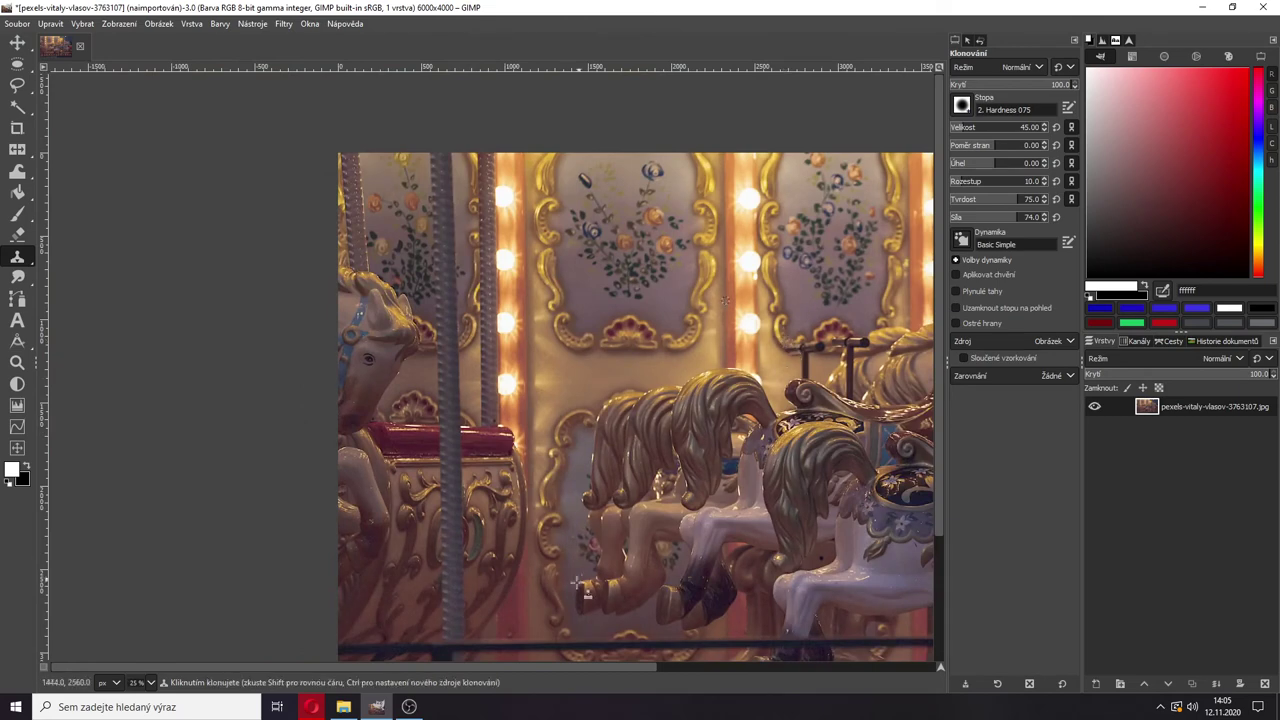
scroll(580, 666, "right", 4)
scroll(605, 655, "down", 1, "ctrl")
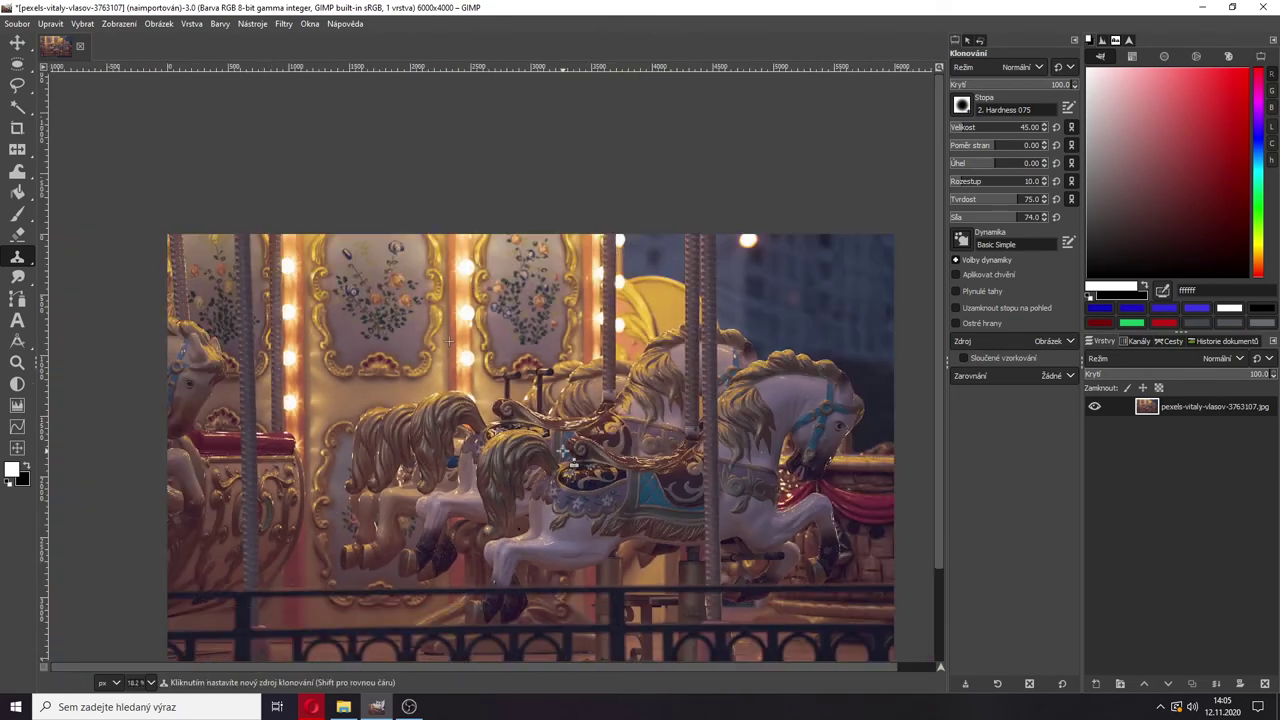
scroll(557, 460, "down", 2)
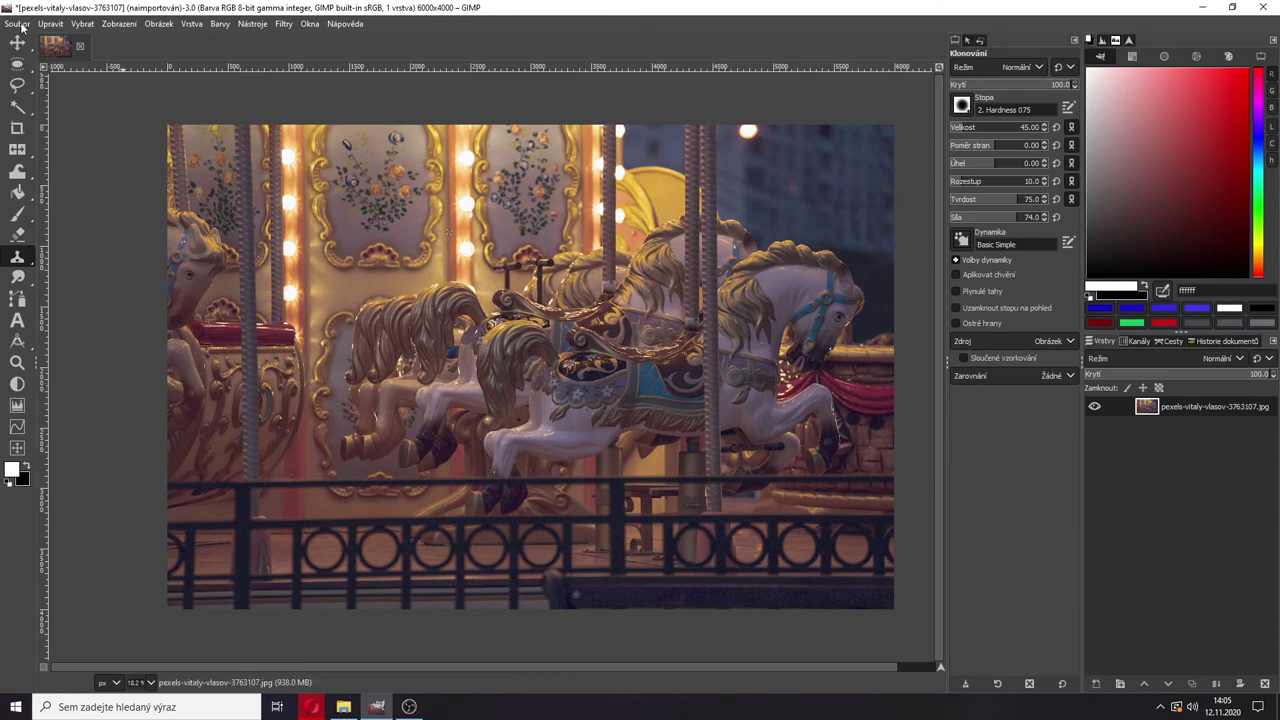
Step: Replace the carousel photo, discarding its changes, with pexels-pixabay-235725.jpg from the Materials folder, converted to the built-in sRGB profile
left_click(80, 46)
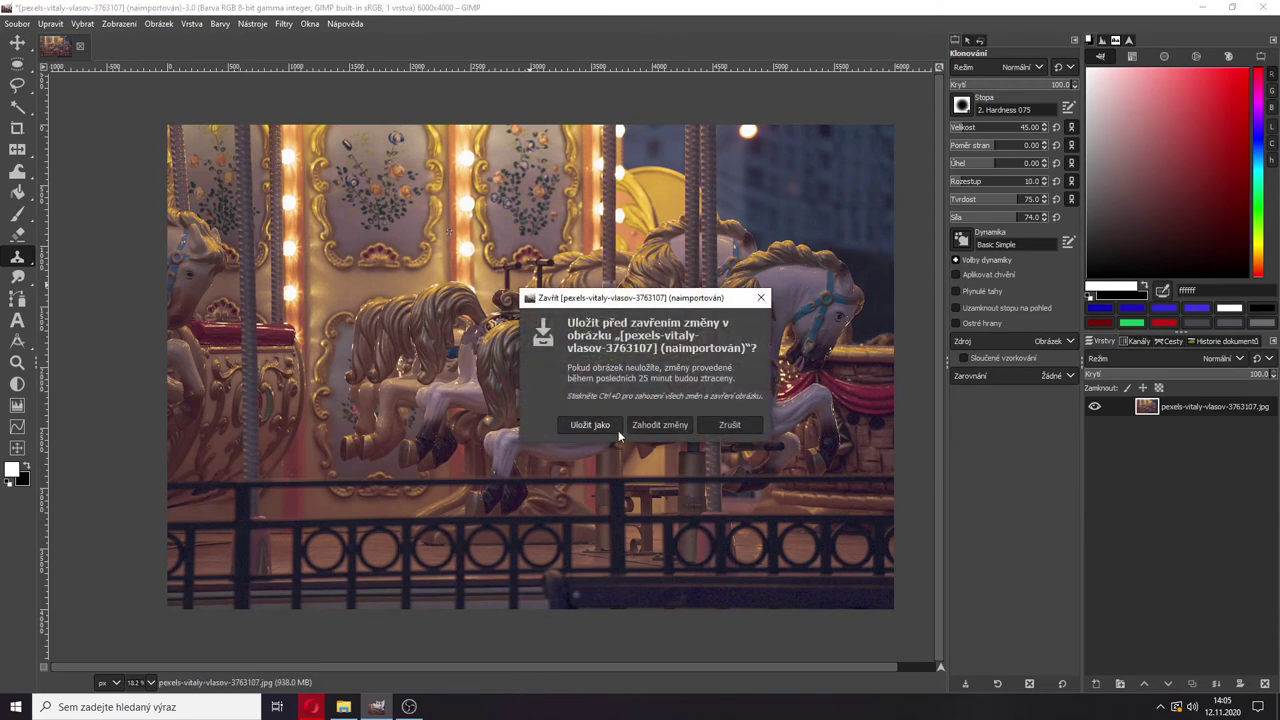
left_click(649, 427)
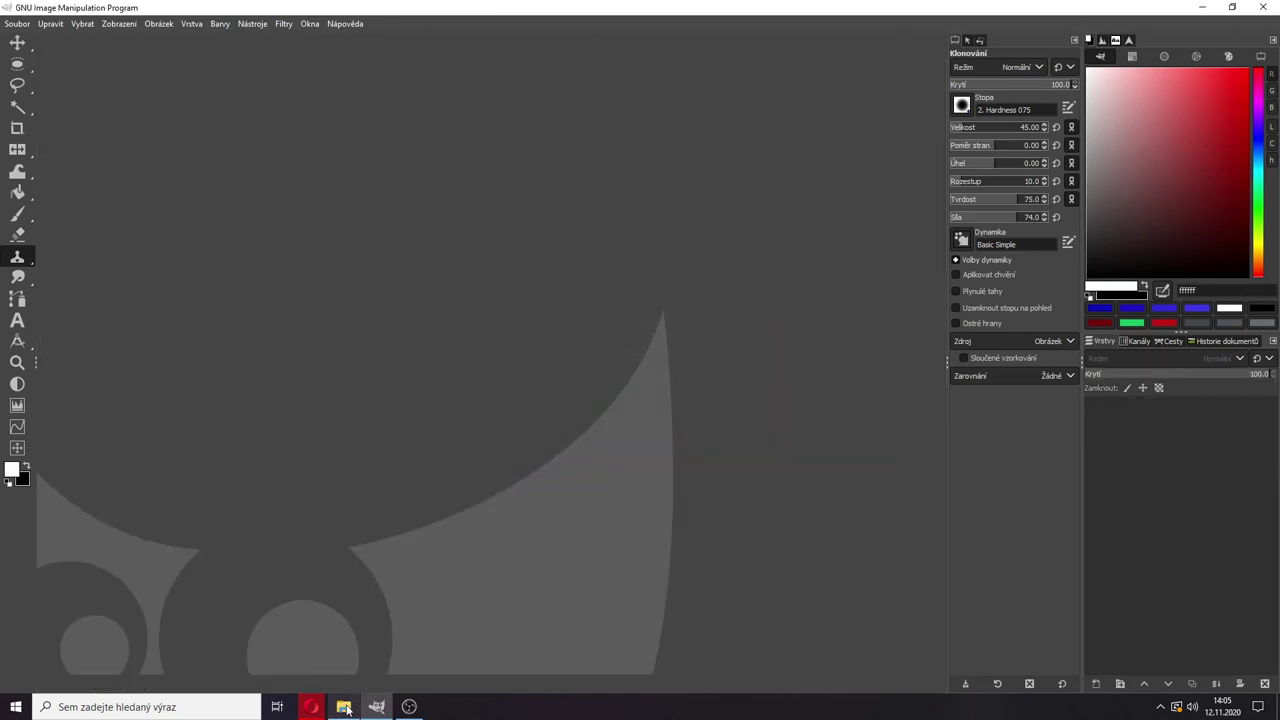
left_click(343, 706)
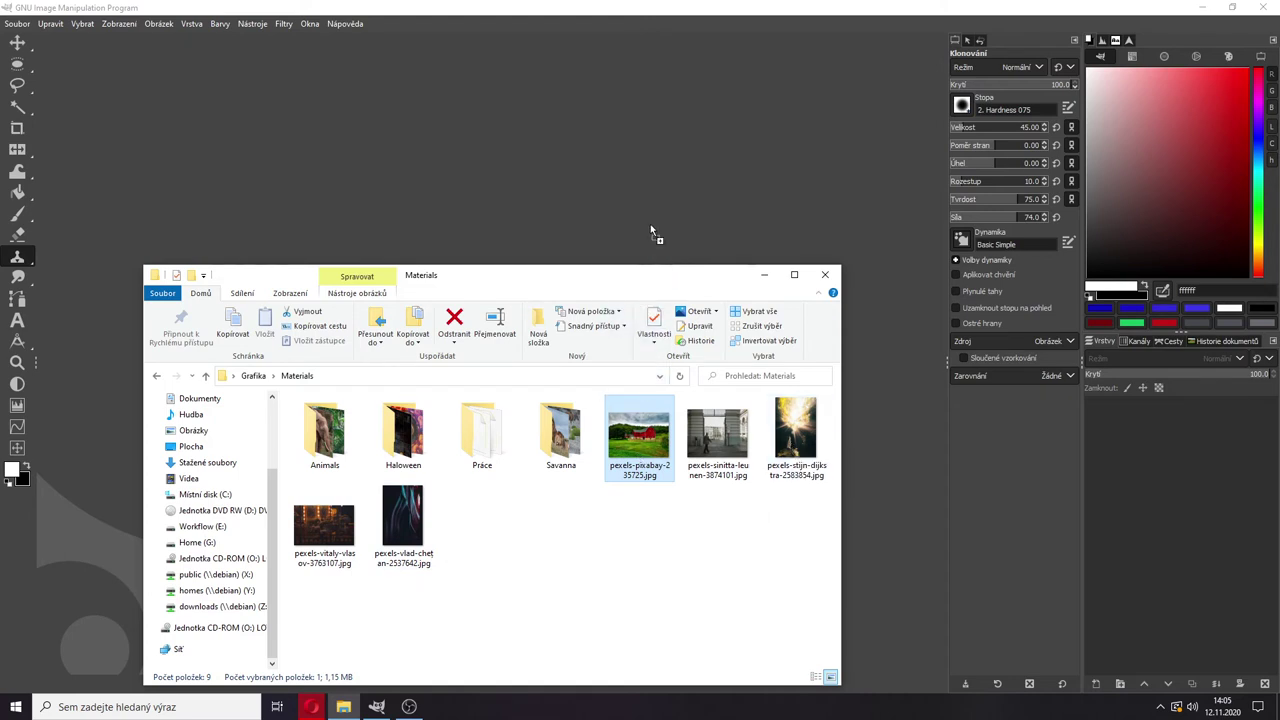
left_click(768, 280)
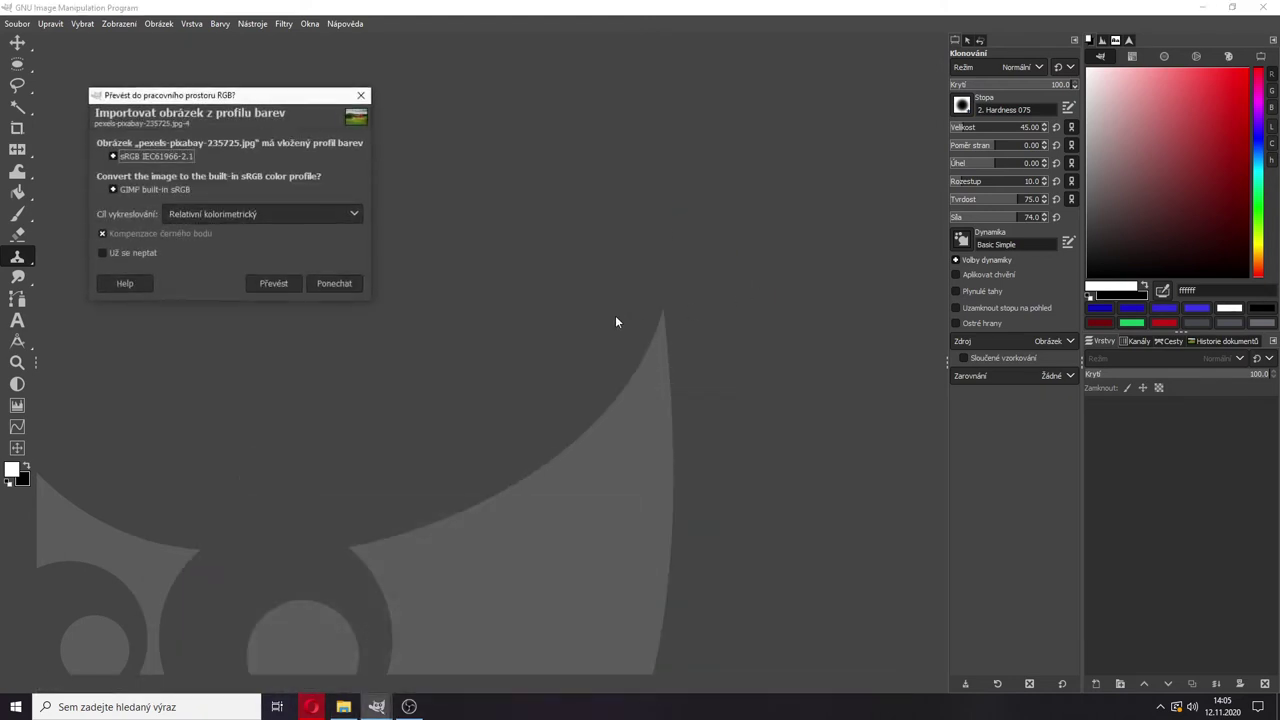
left_click(271, 283)
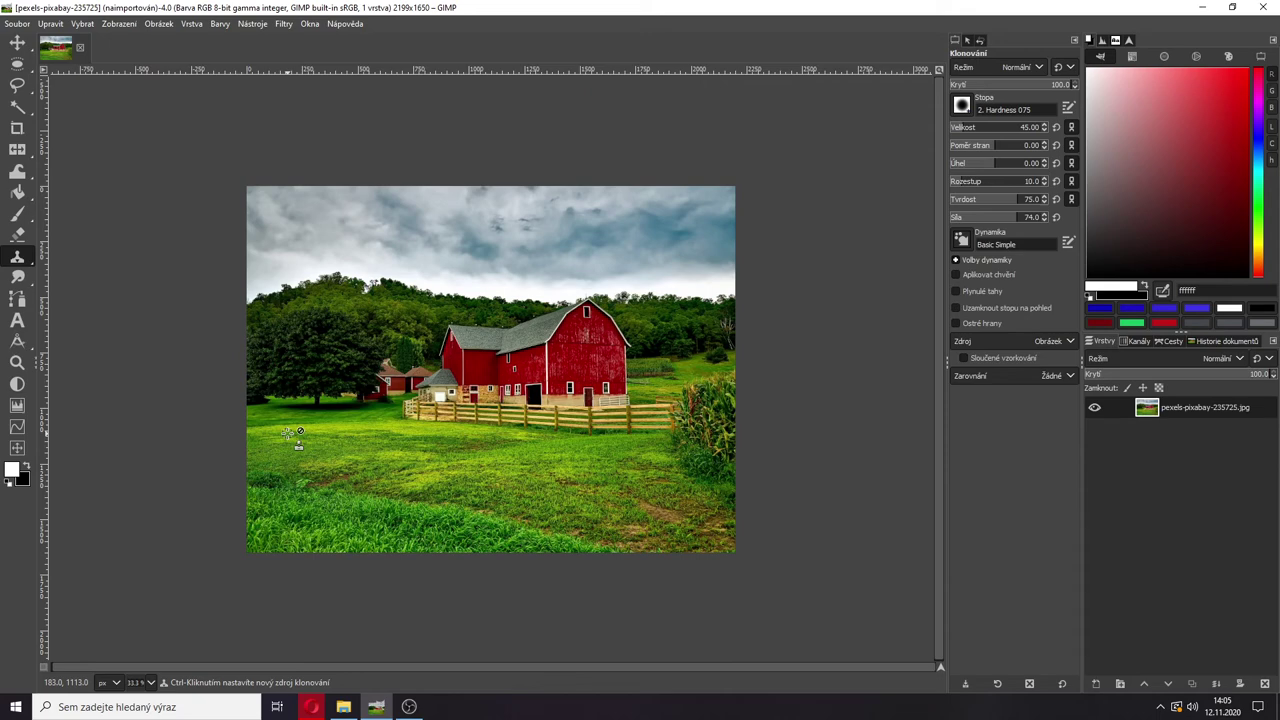
left_click(220, 24)
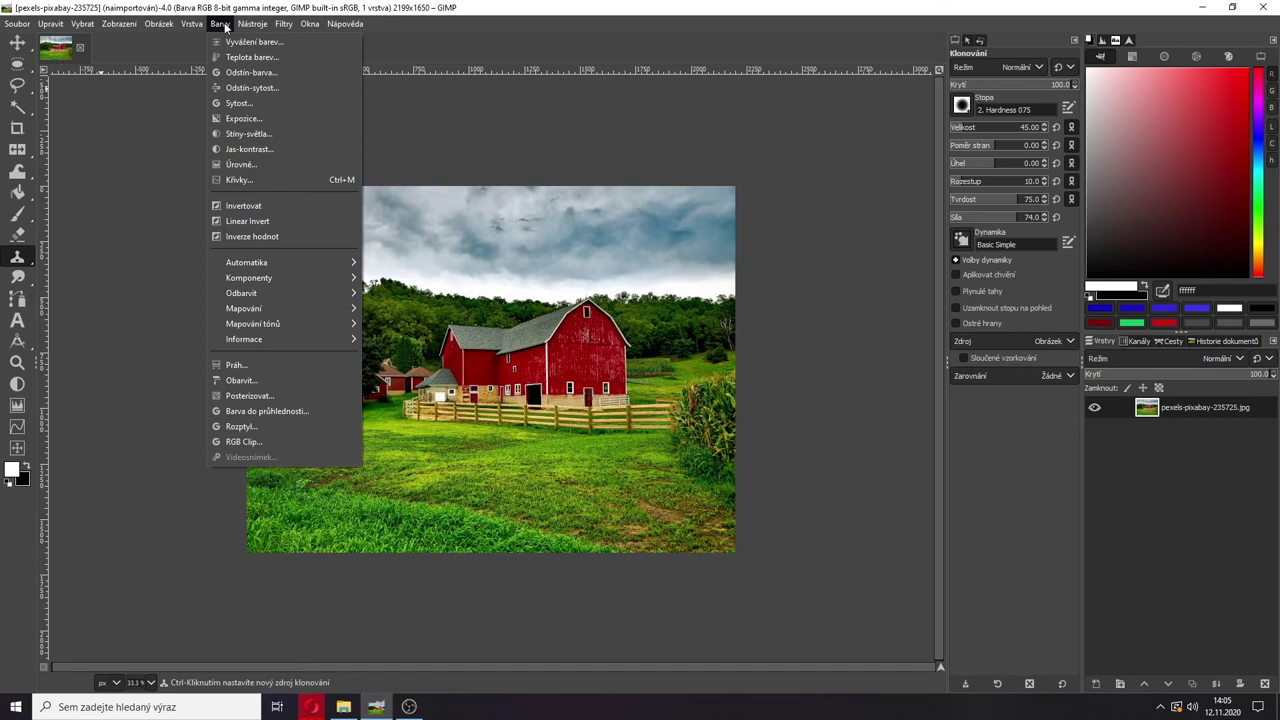
mouse_move(202, 23)
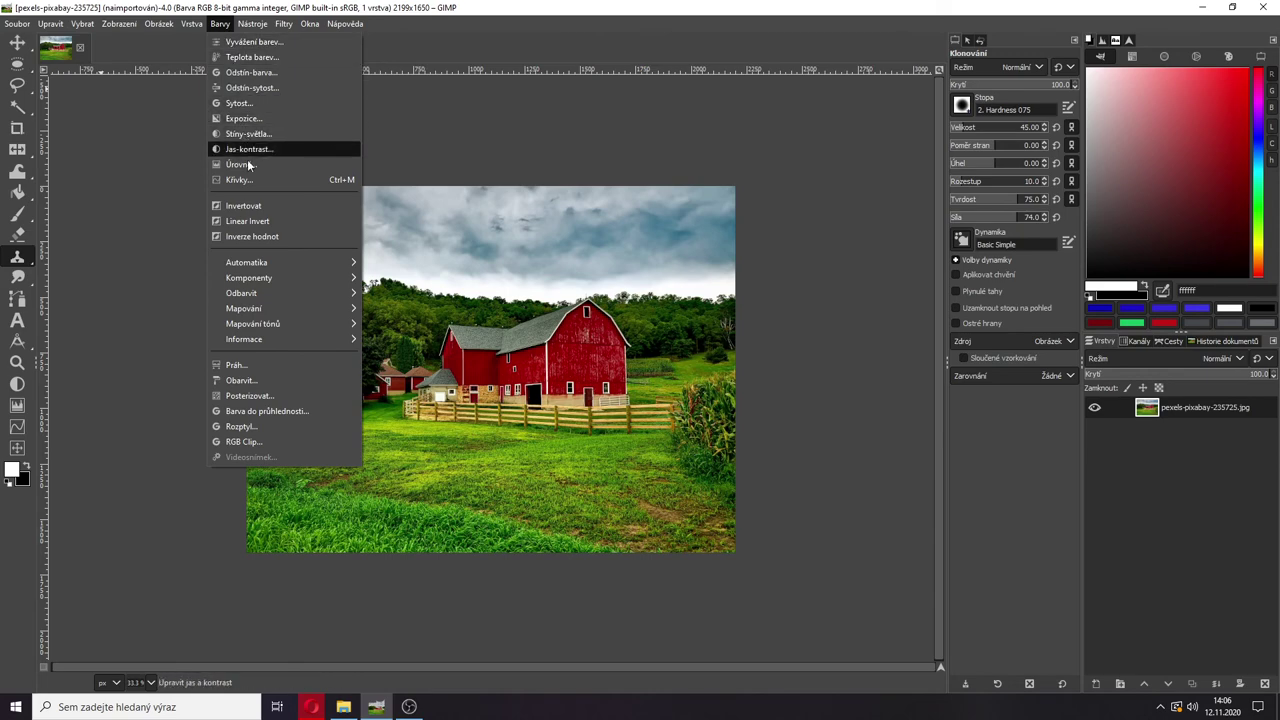
left_click(238, 180)
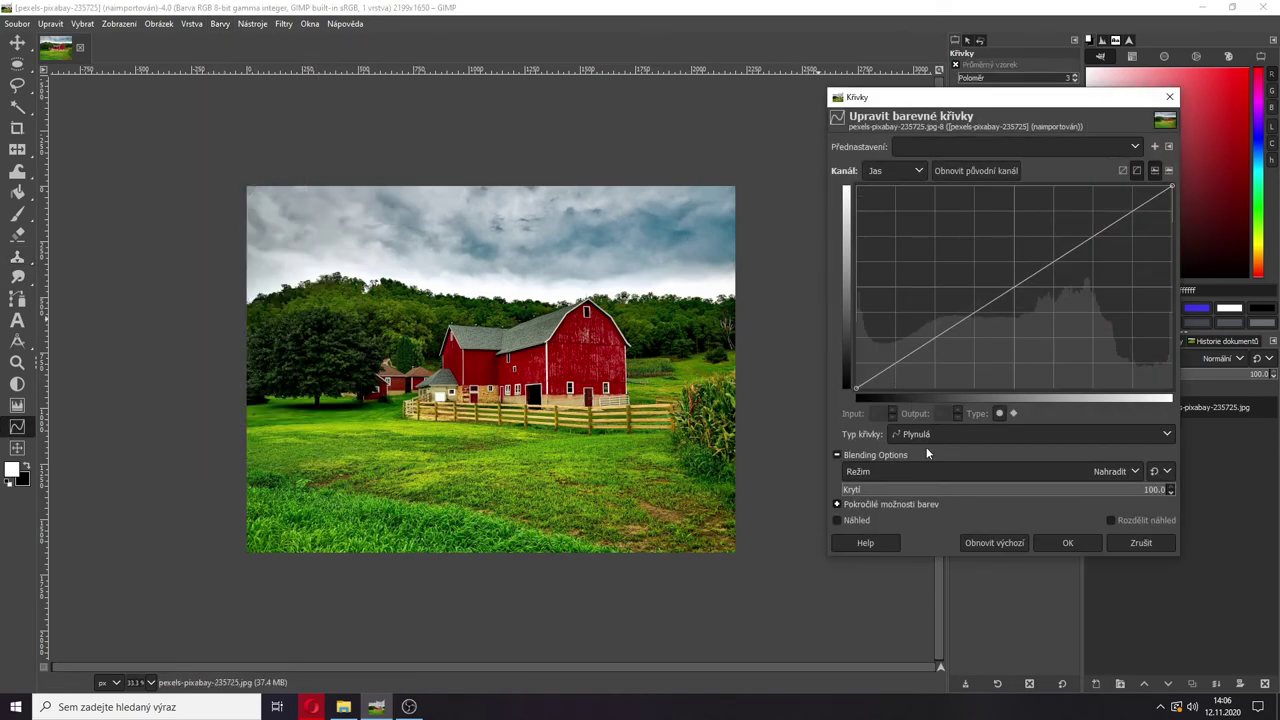
left_click(845, 520)
left_click(855, 505)
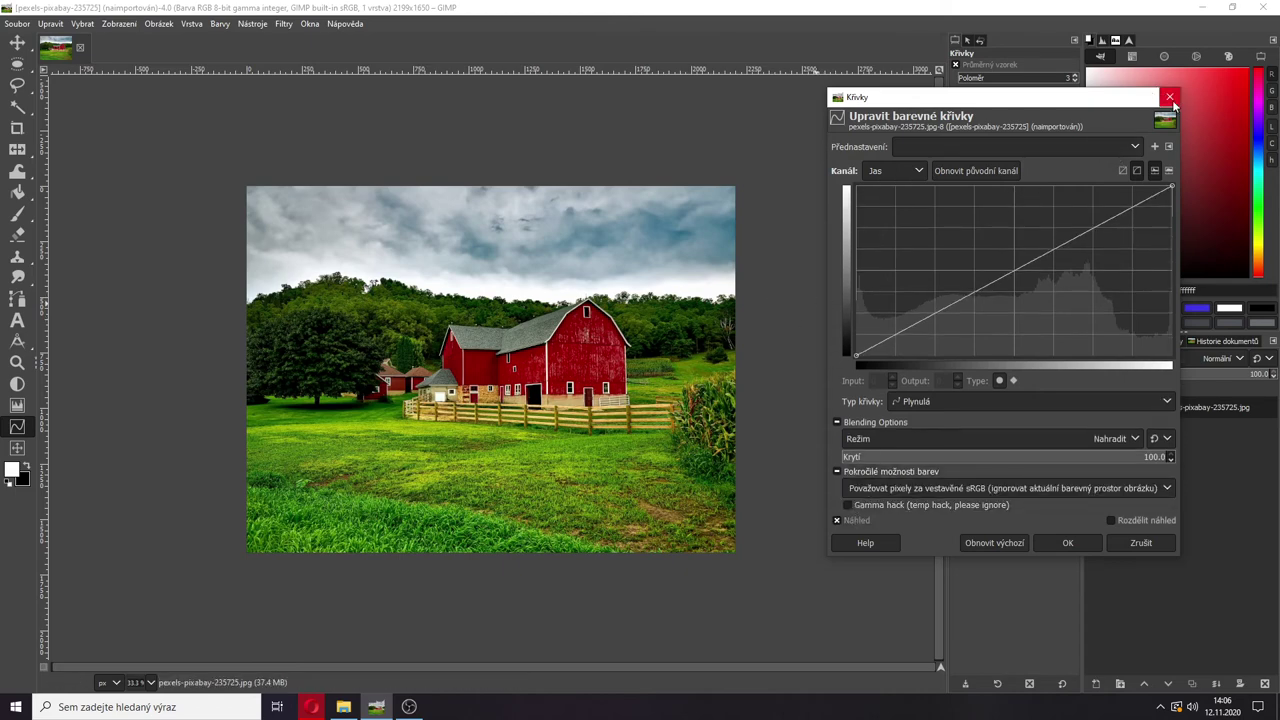
left_click(1170, 98)
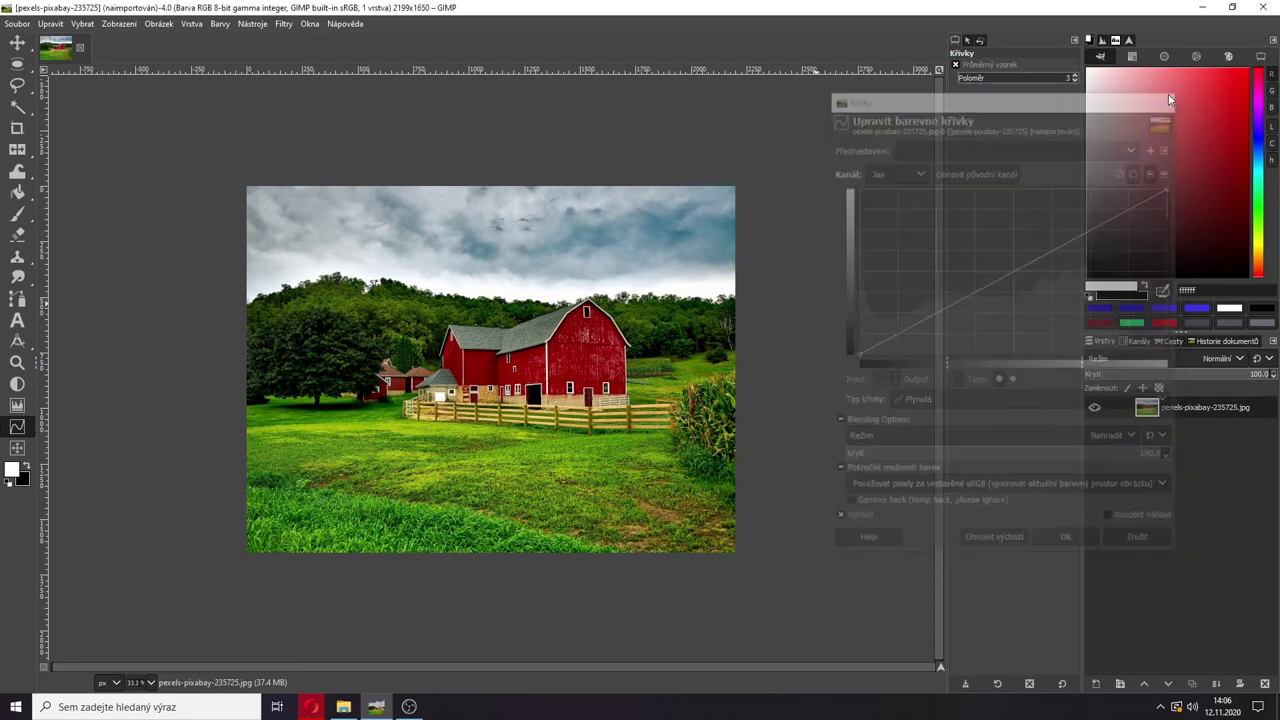
Step: Try brightening the barn photo's midtones in Levels with an input gamma of 1.19
left_click(218, 27)
mouse_move(187, 24)
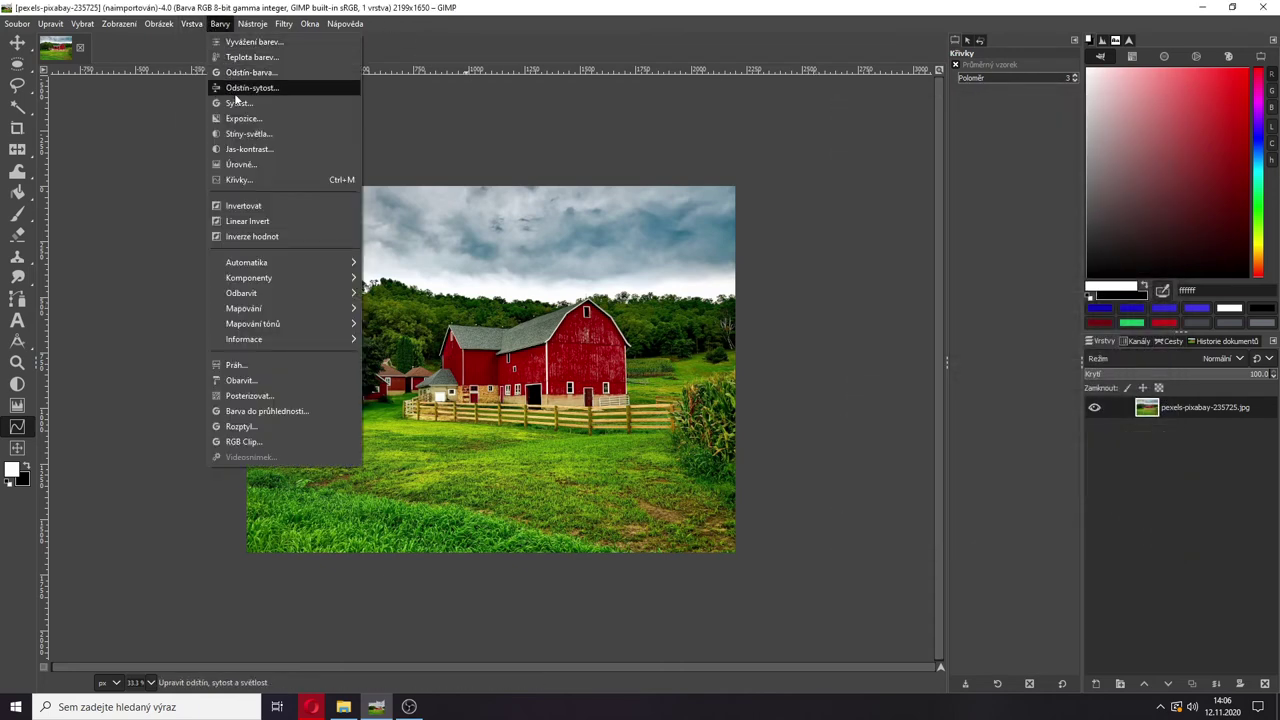
left_click(240, 165)
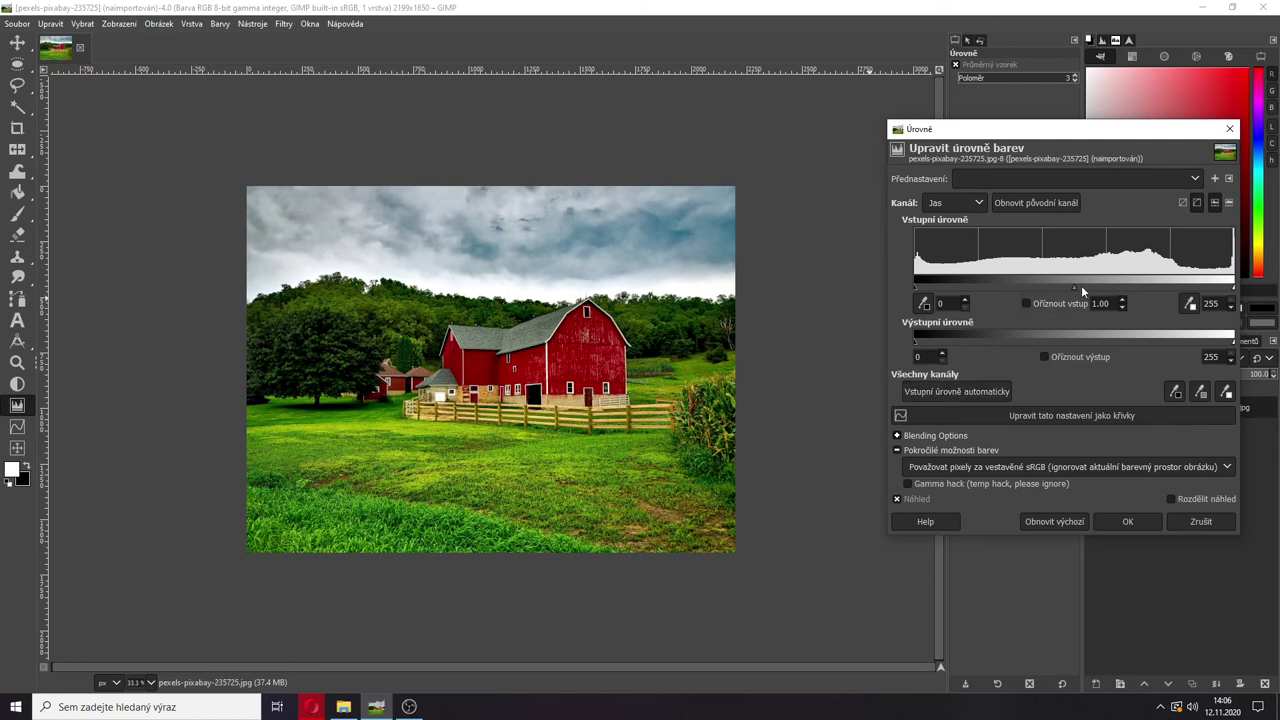
mouse_move(1071, 286)
left_mouse_down()
mouse_move(1051, 284)
mouse_move(1064, 287)
left_mouse_up()
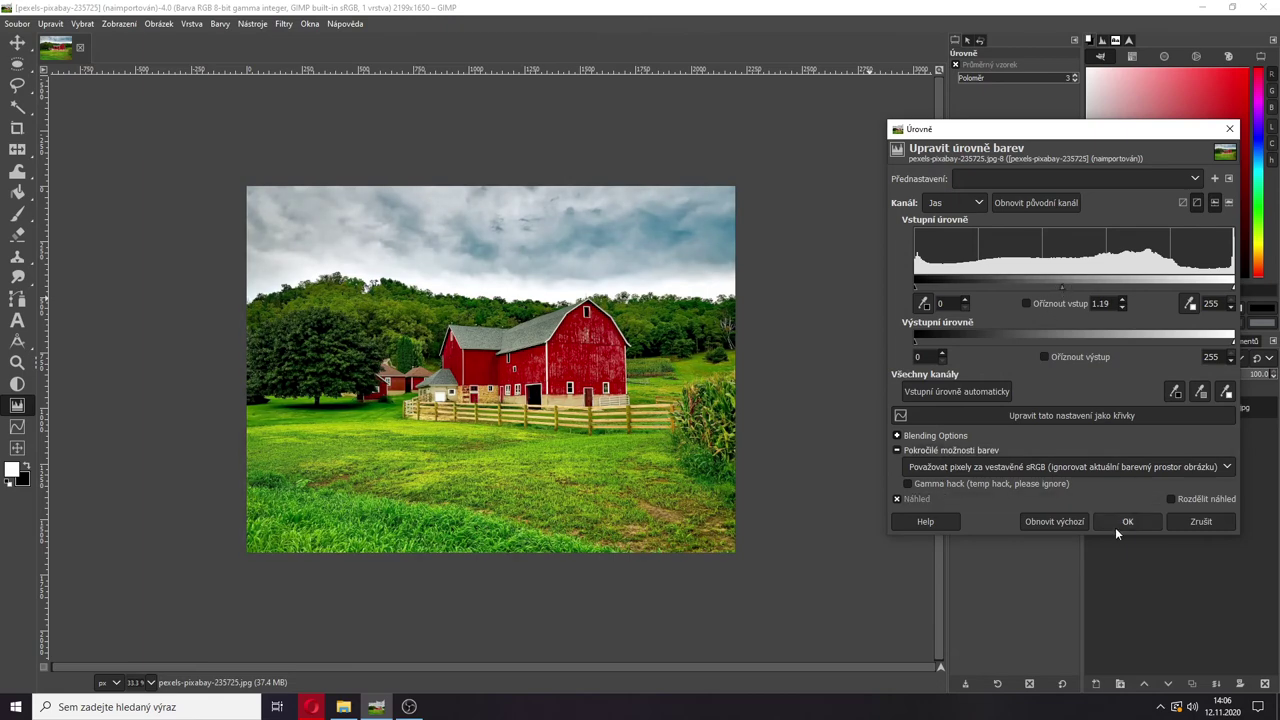
left_click(1199, 521)
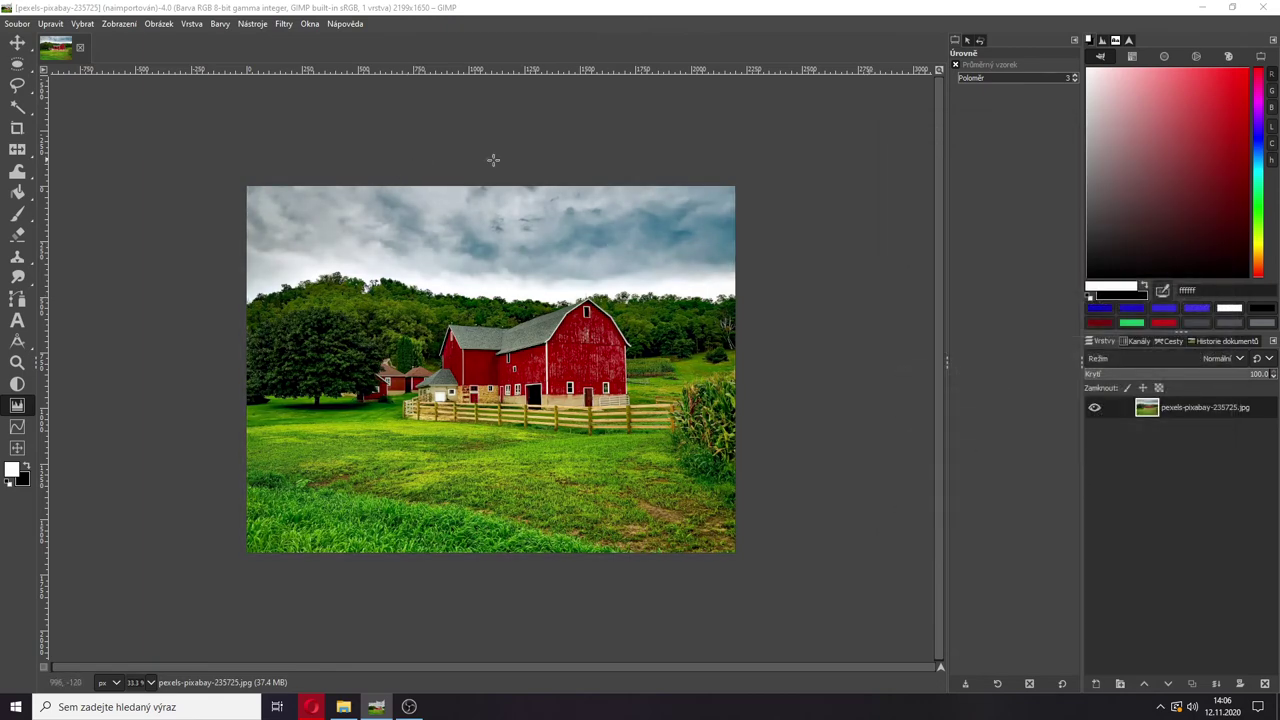
Step: Reduce the barn photo's saturation to a scale of 0.810, compare it with the original in a split preview, and apply it
left_click(191, 23)
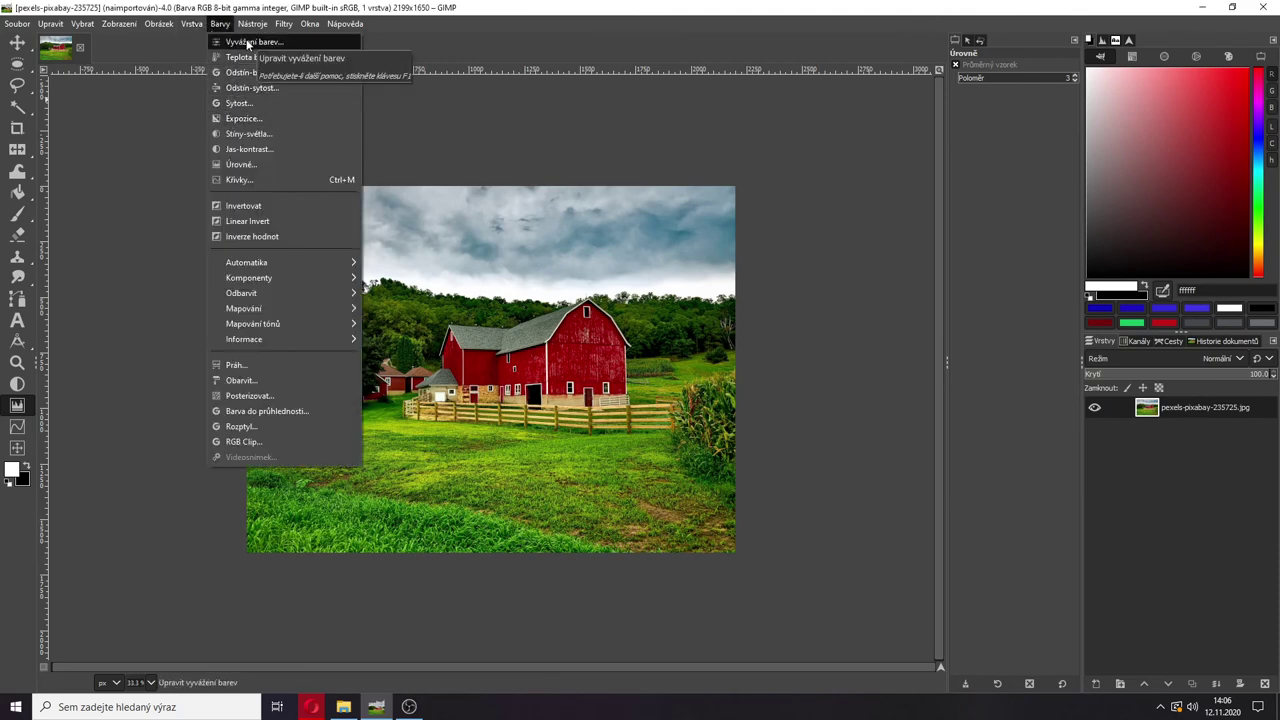
left_click(250, 103)
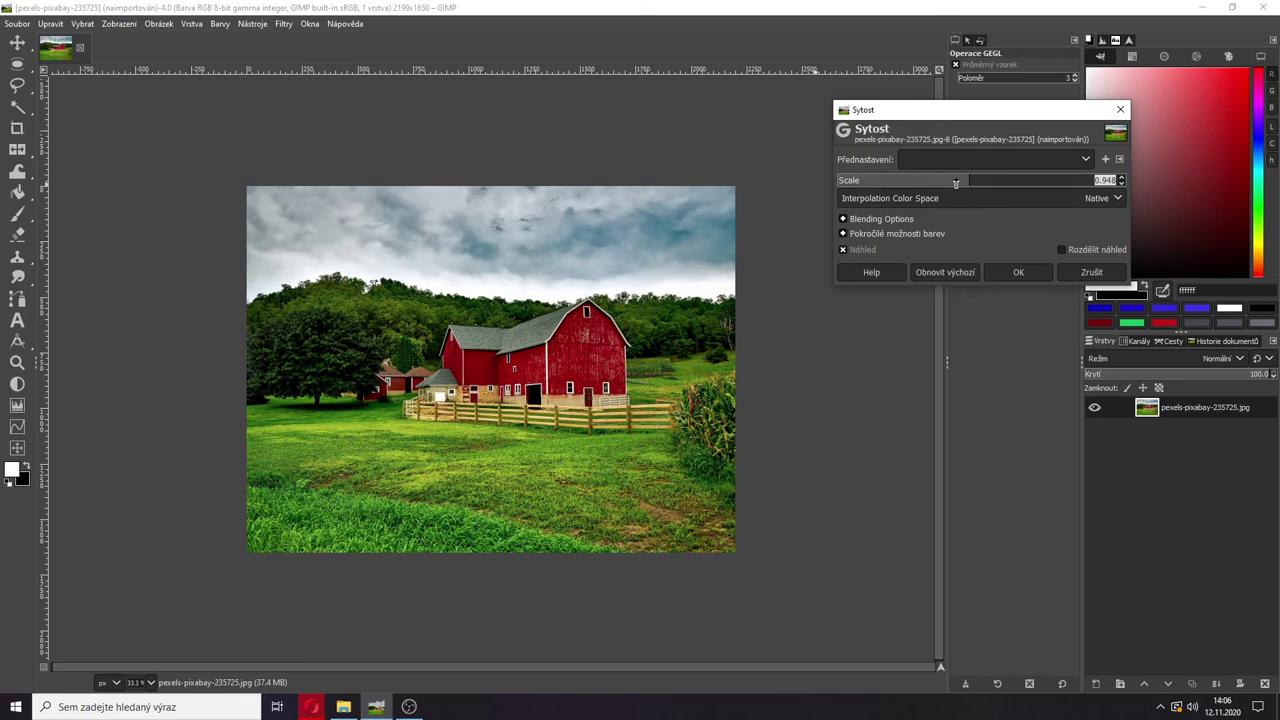
left_click(956, 182)
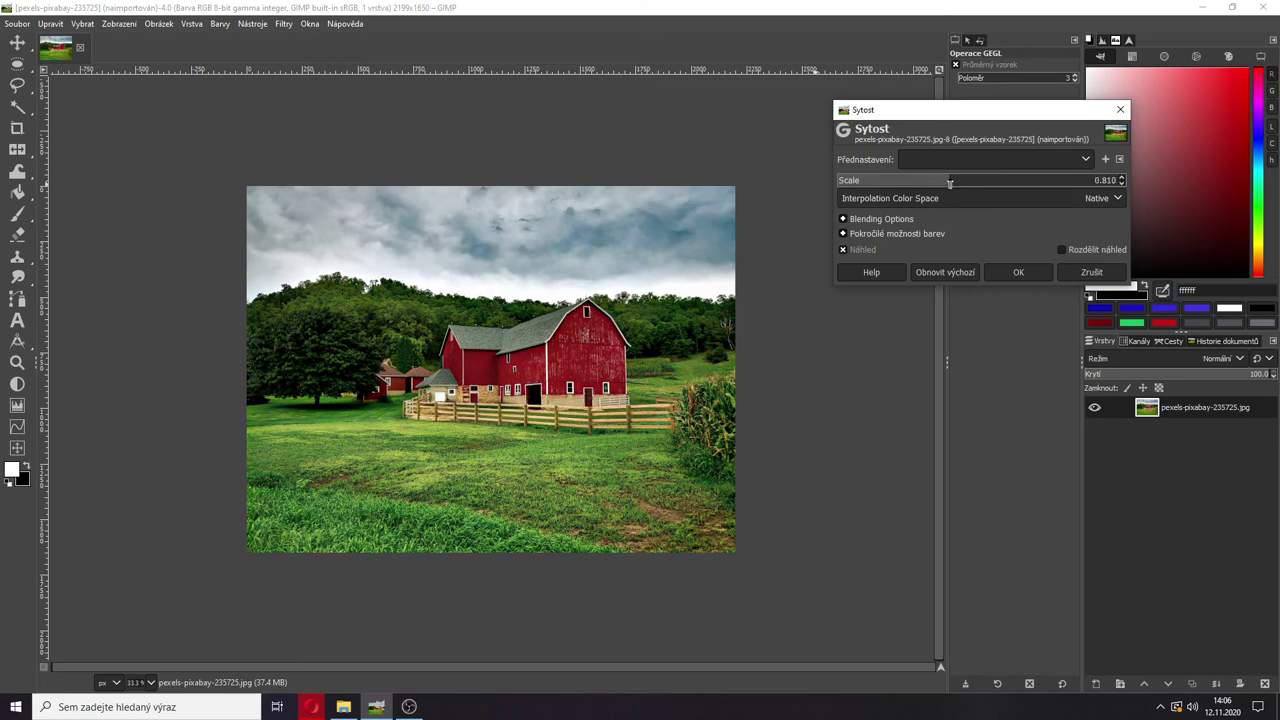
left_click(1064, 250)
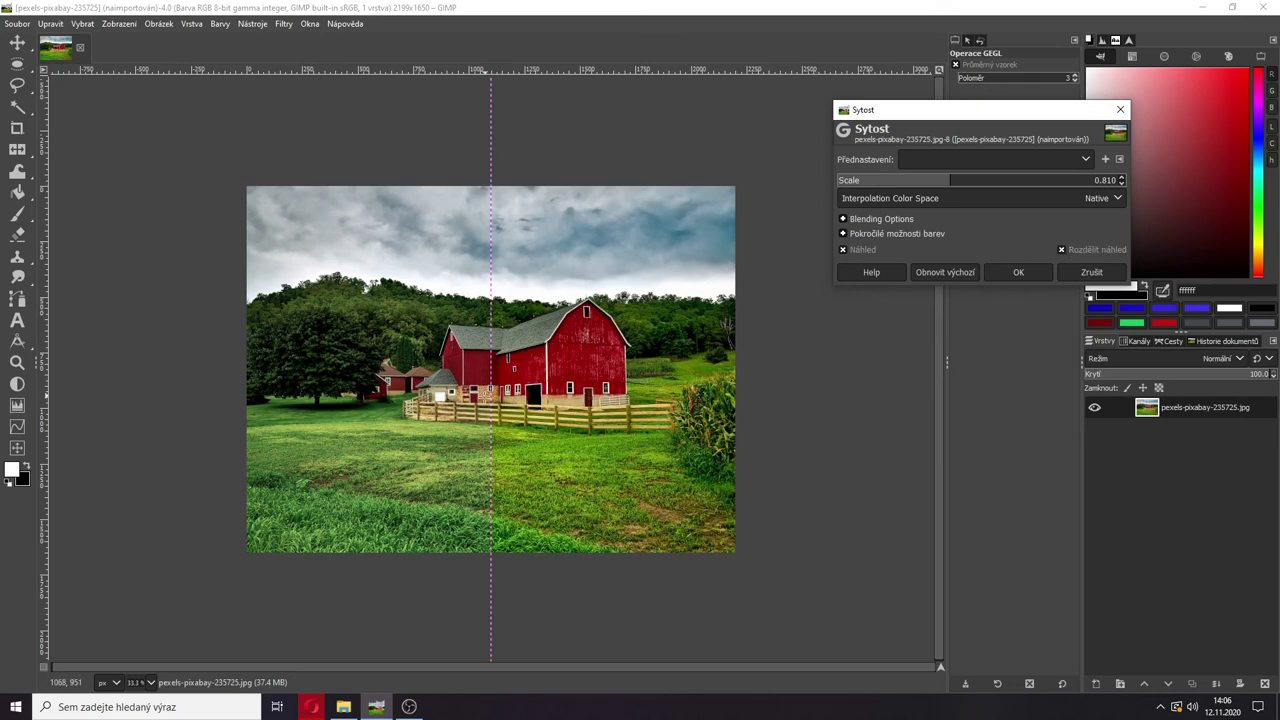
left_click_drag(490, 395, 558, 360)
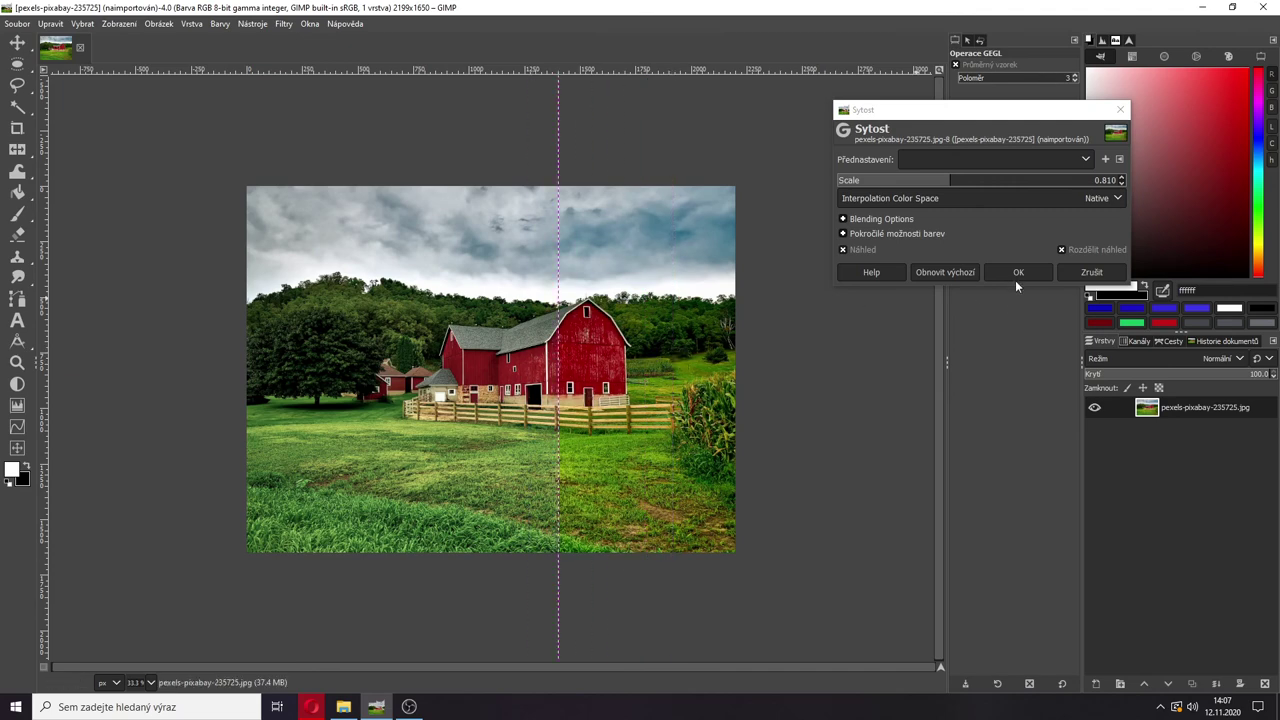
left_click(1018, 272)
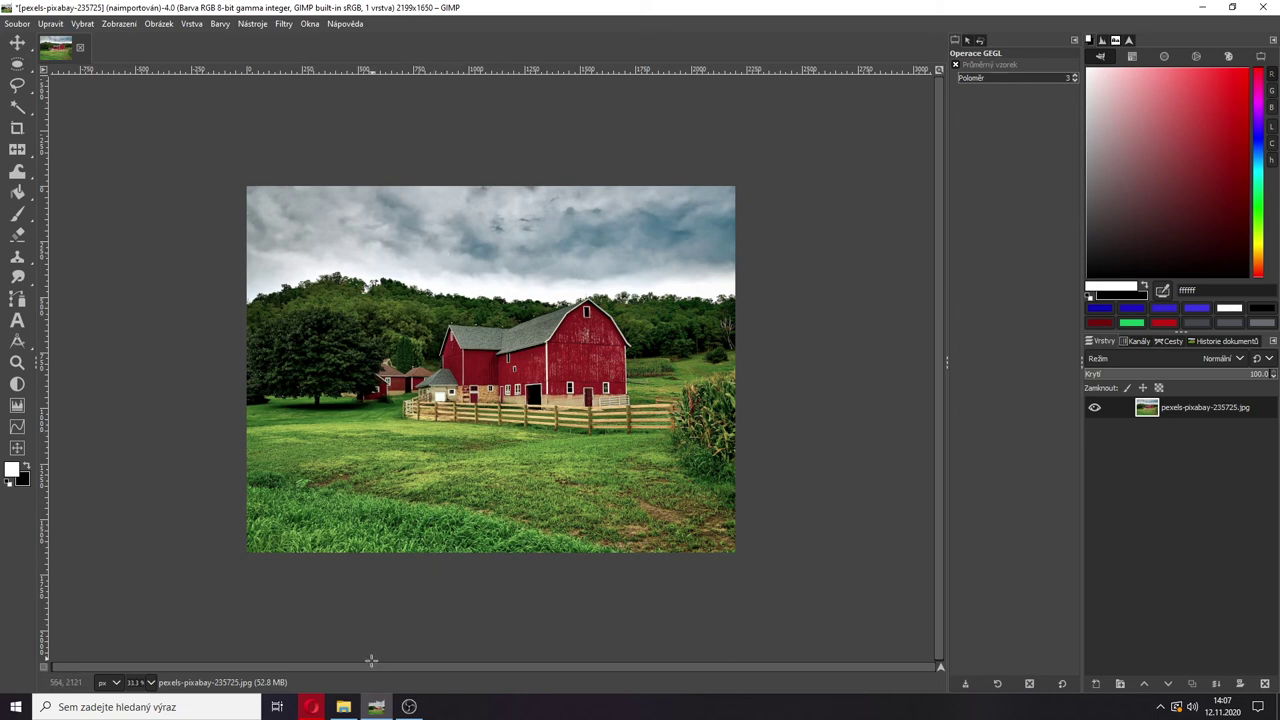
Step: Close the barn photo and discard its changes
left_click(345, 707)
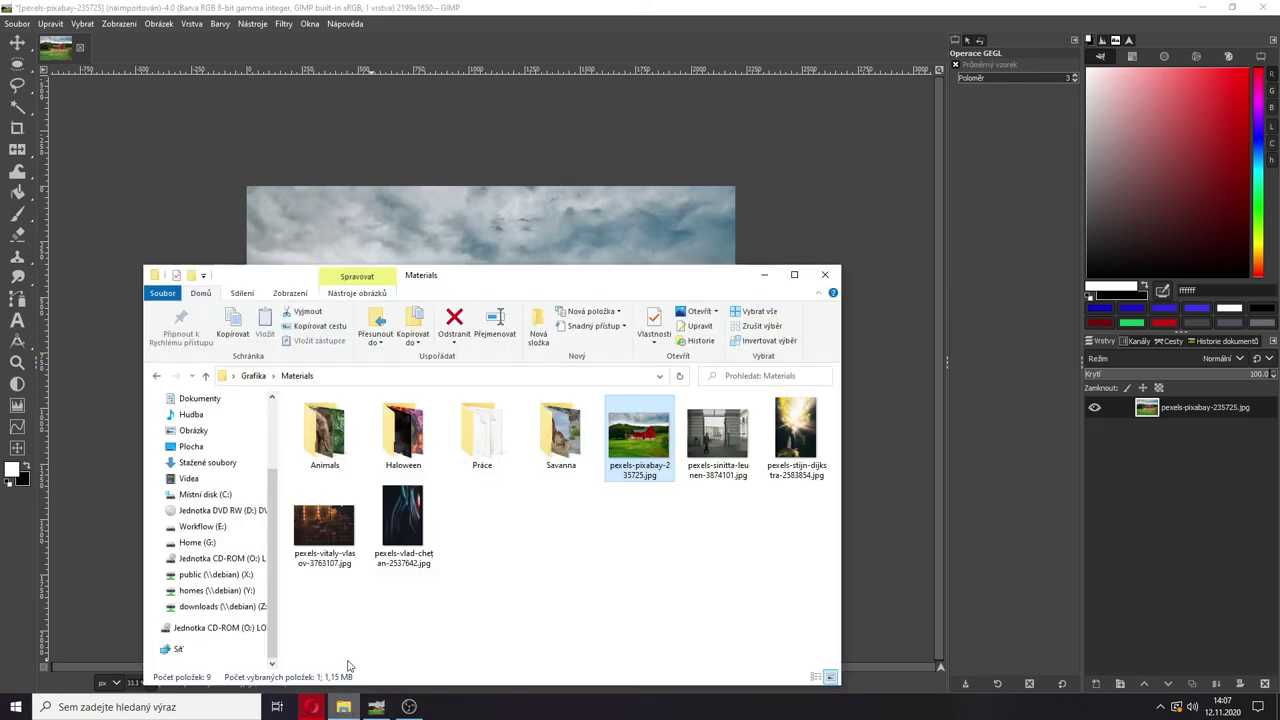
left_click(86, 56)
left_click(80, 47)
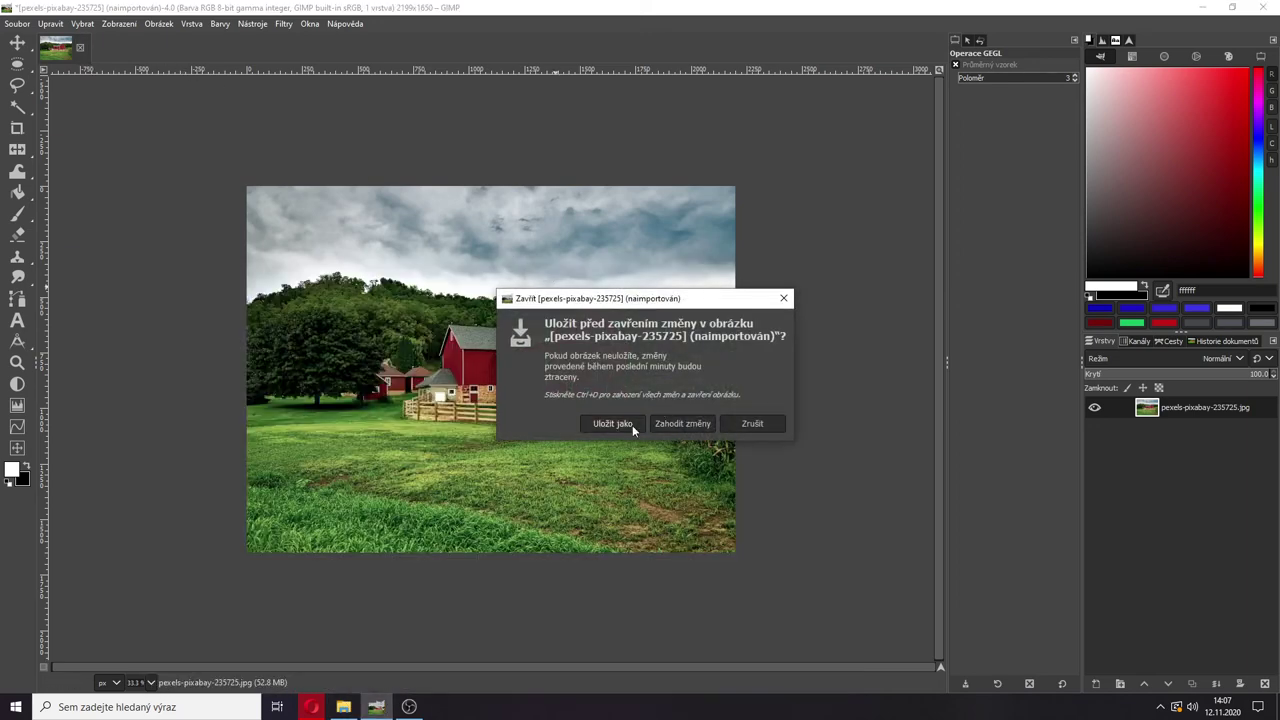
left_click(683, 424)
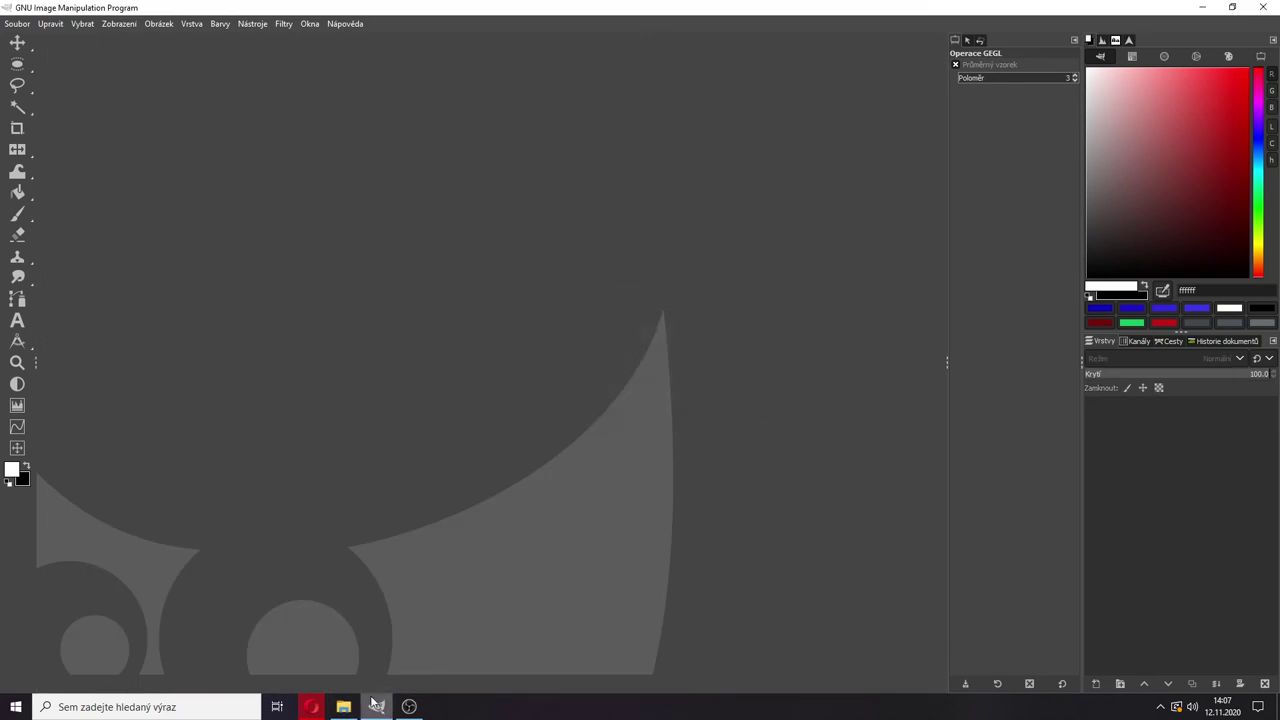
Step: Open the sunbeam photo ending in 2583854.jpg from the Materials folder, converted to the built-in sRGB profile, and examine its overexposed light
key("alt+Tab")
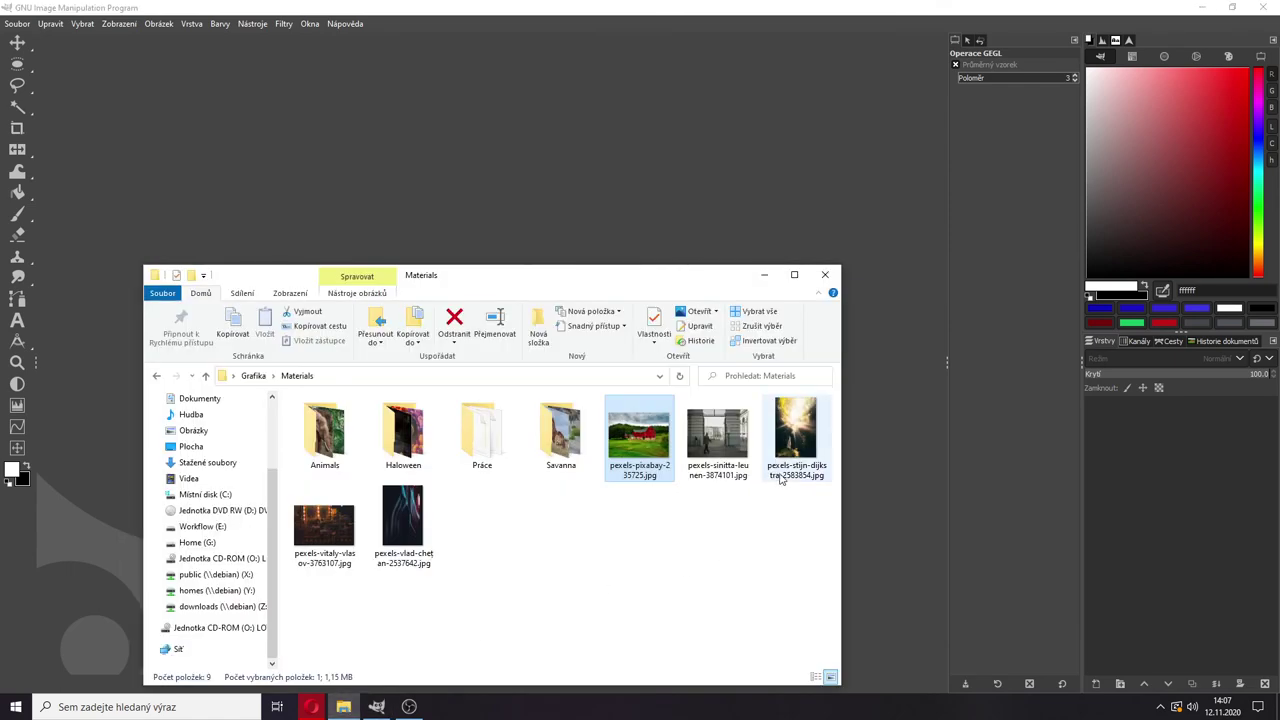
left_click(787, 452)
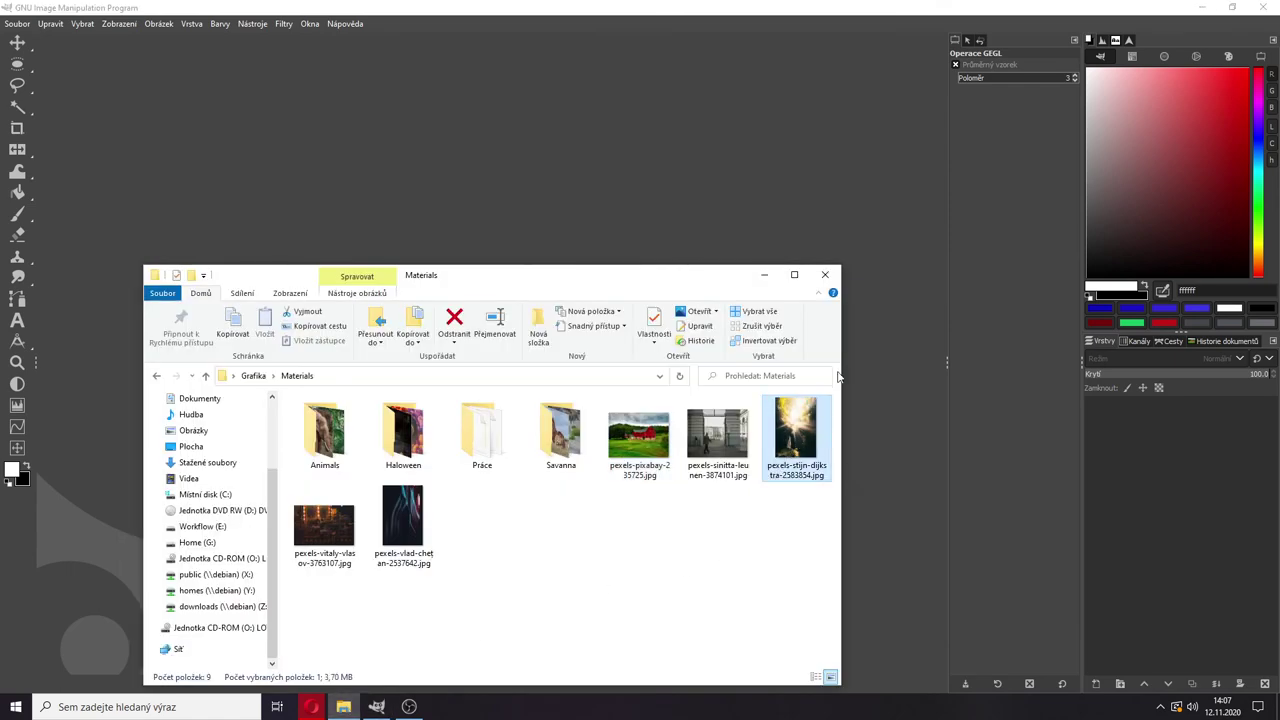
left_click(767, 275)
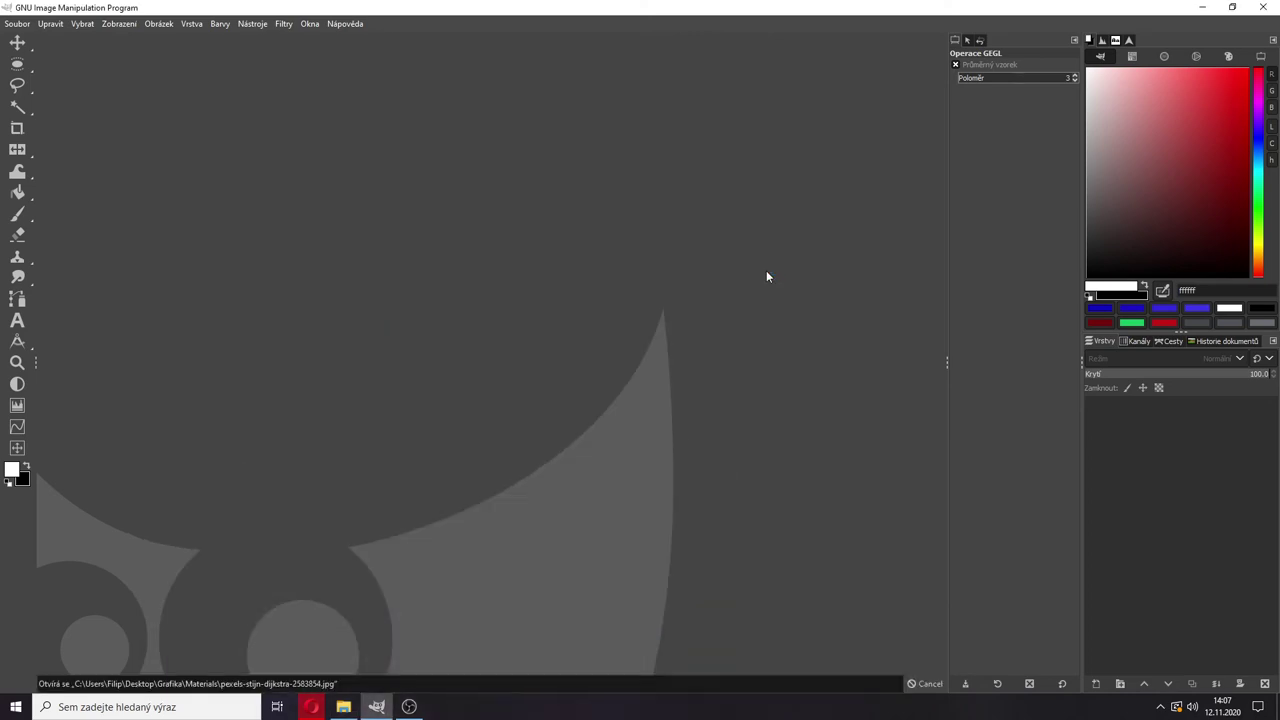
left_click(232, 216)
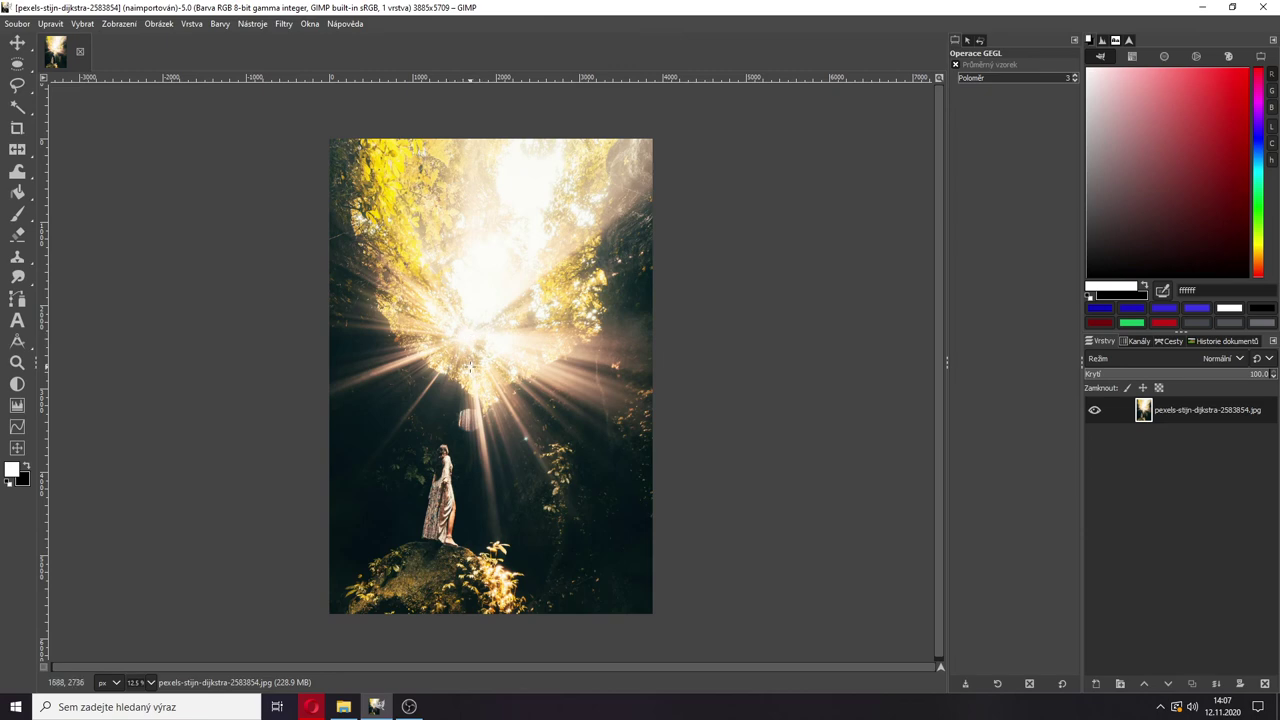
scroll(442, 357, "up", 1)
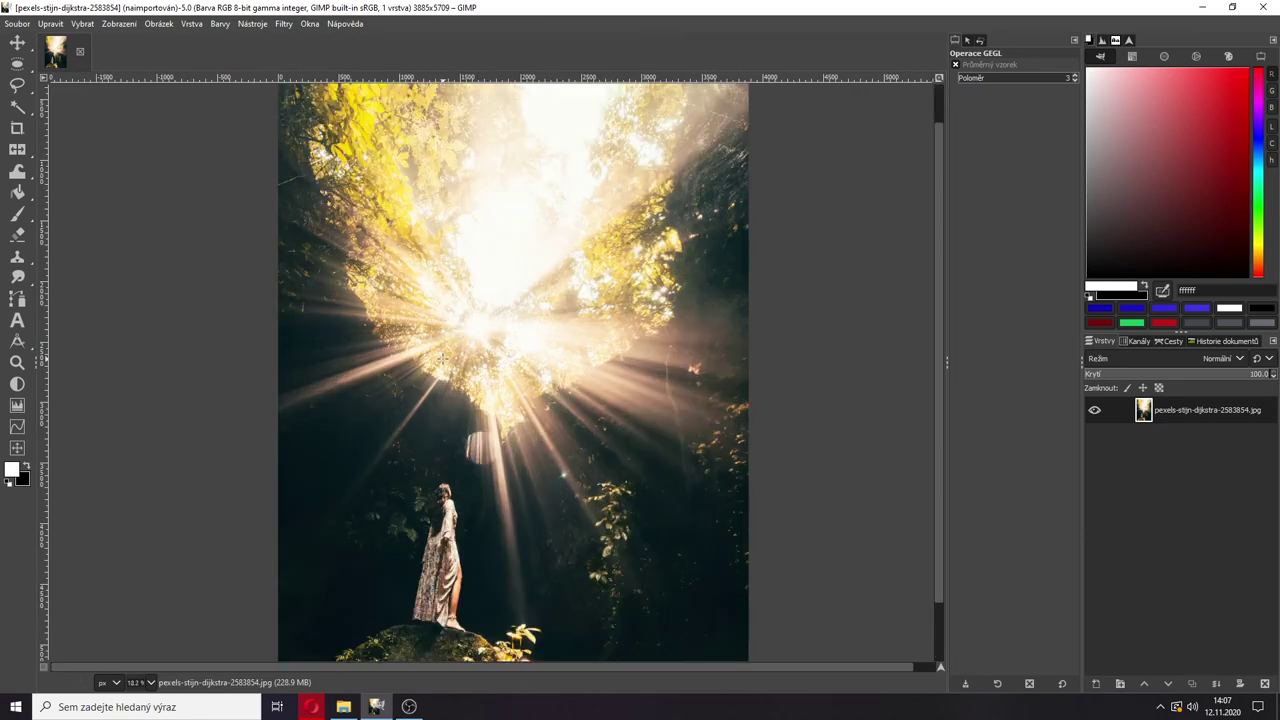
scroll(448, 345, "down", 1)
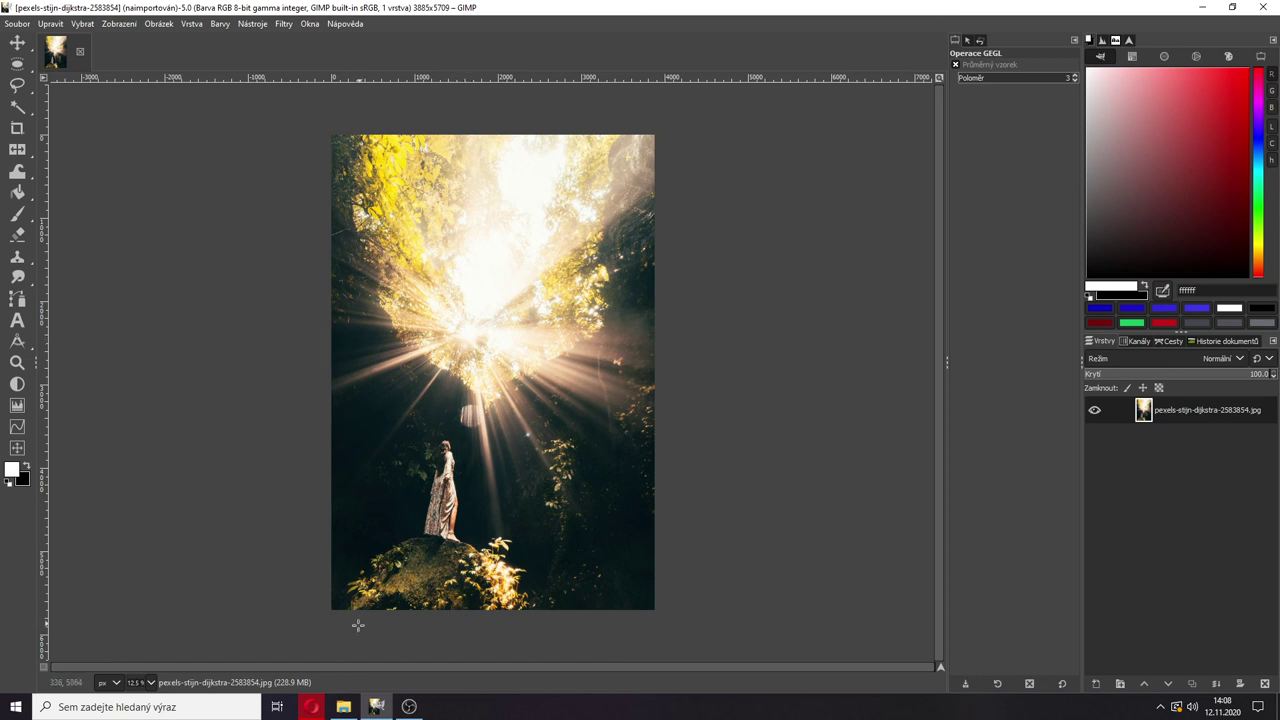
Step: Replace the sunbeam photo with the dark photo ending in 2537642.jpg from the Materials folder, converted to the built-in sRGB profile
left_click(80, 52)
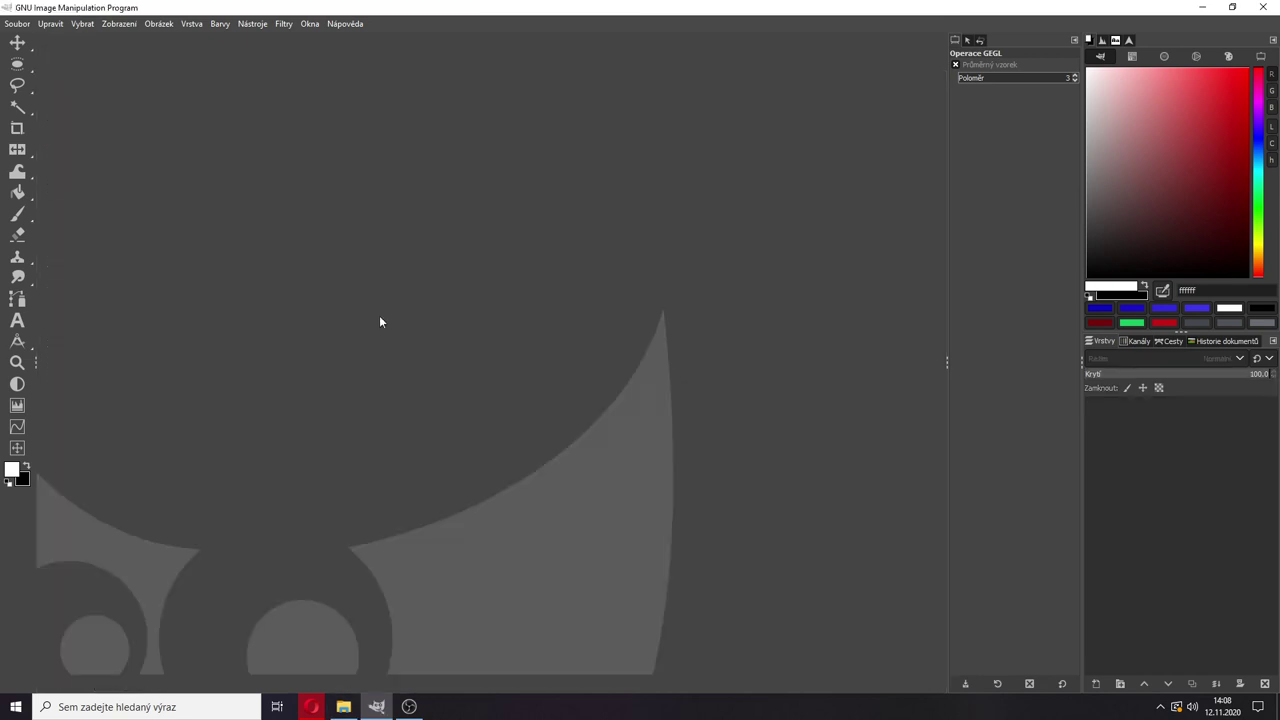
left_click(343, 706)
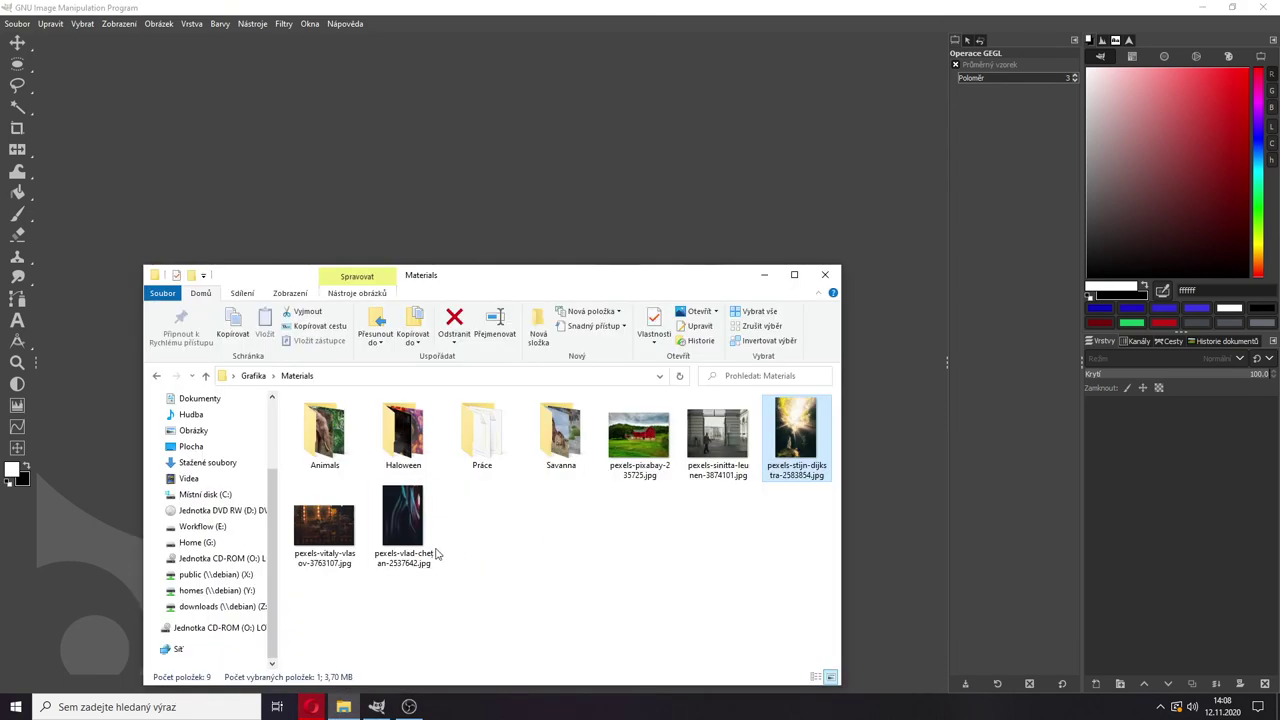
left_click_drag(436, 552, 571, 181)
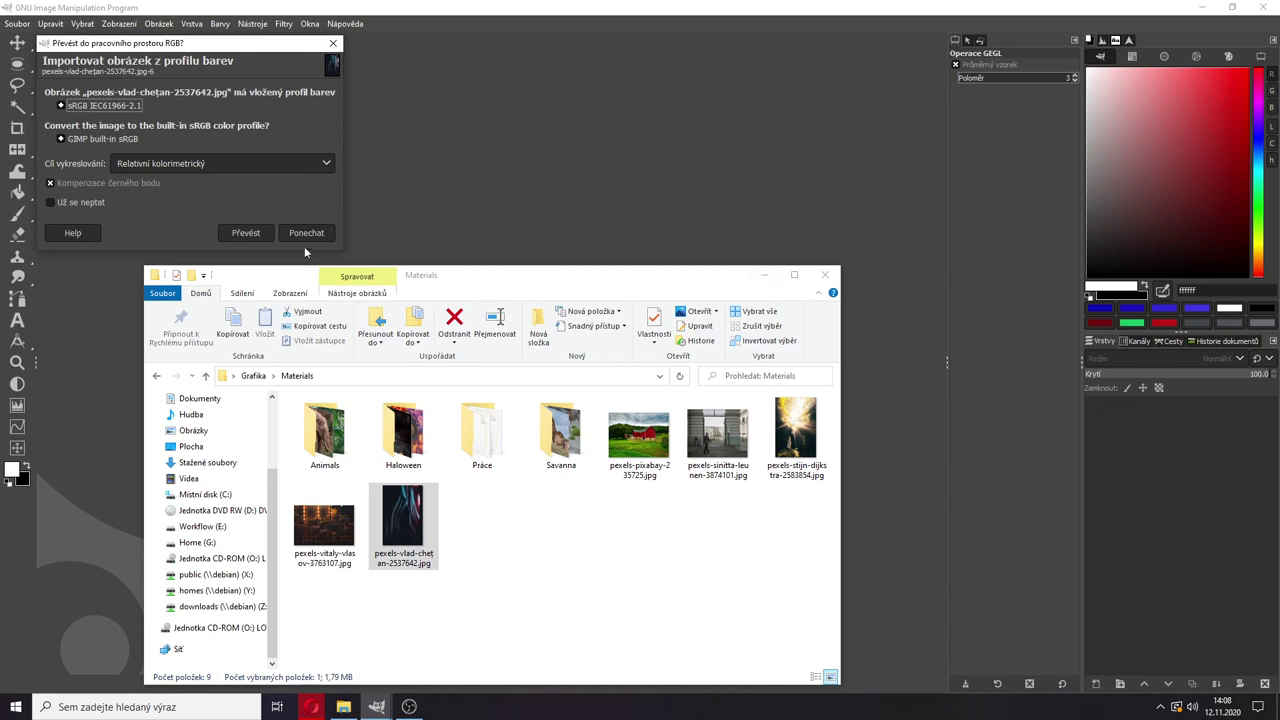
left_click(246, 233)
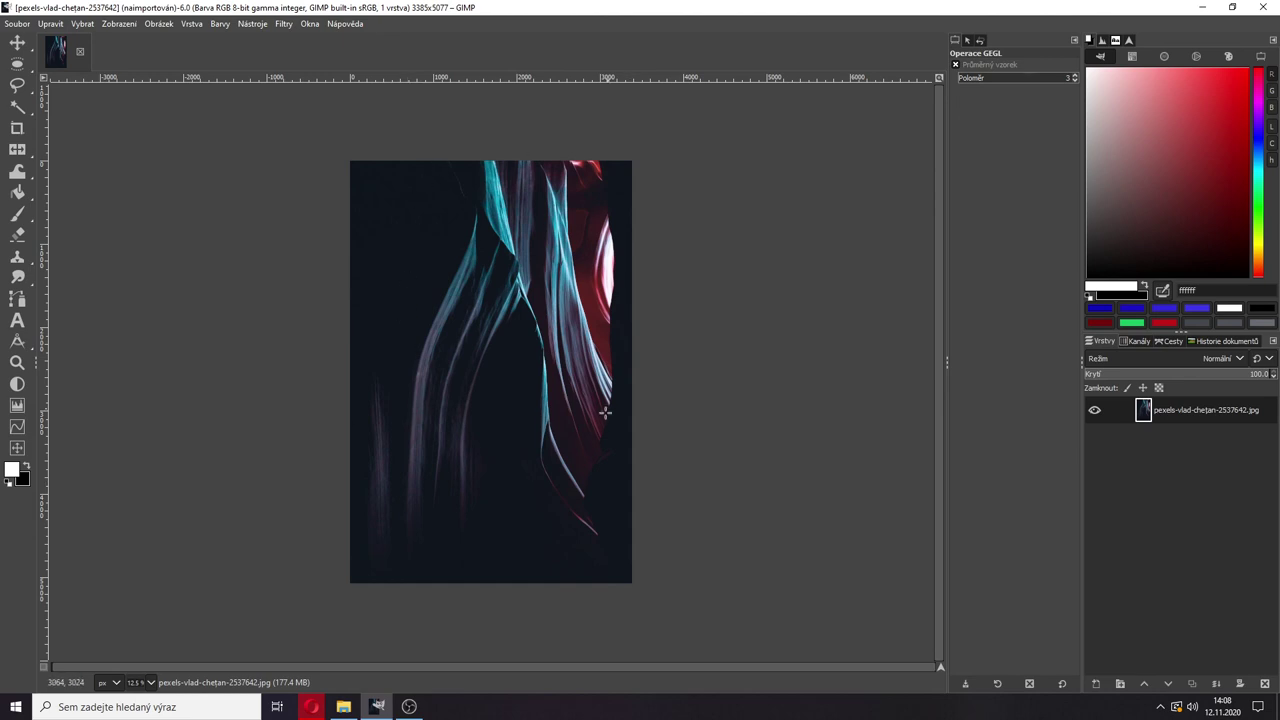
Step: Brighten the dark photo with Levels, setting the input black point to 32 and the gamma to 4.85, and apply it
left_click(195, 24)
mouse_move(218, 28)
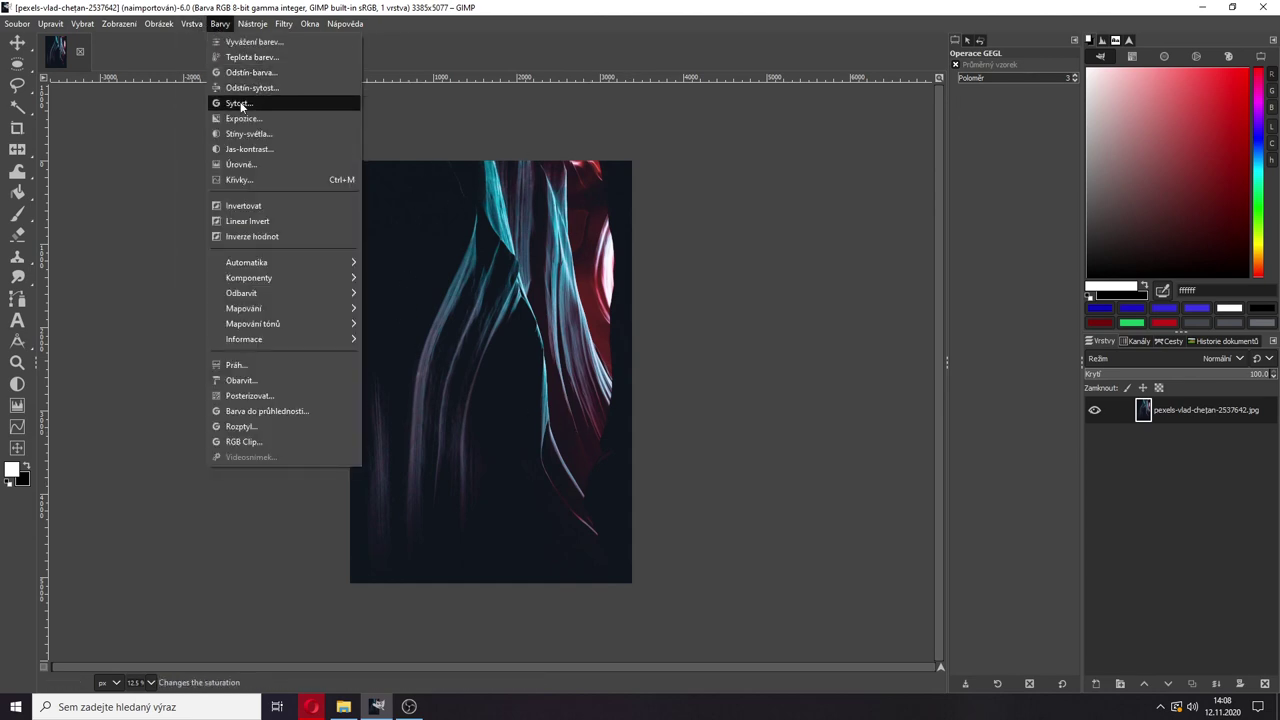
left_click(247, 166)
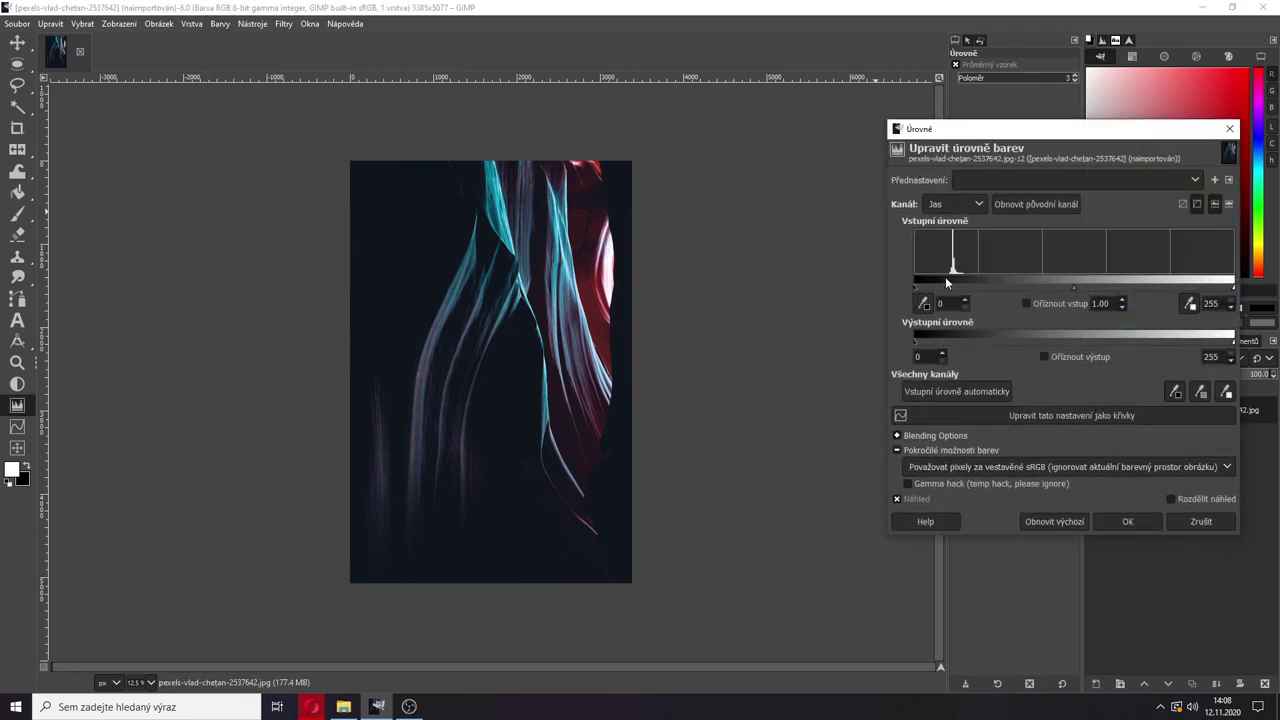
left_click_drag(916, 287, 954, 288)
left_click_drag(1092, 286, 999, 289)
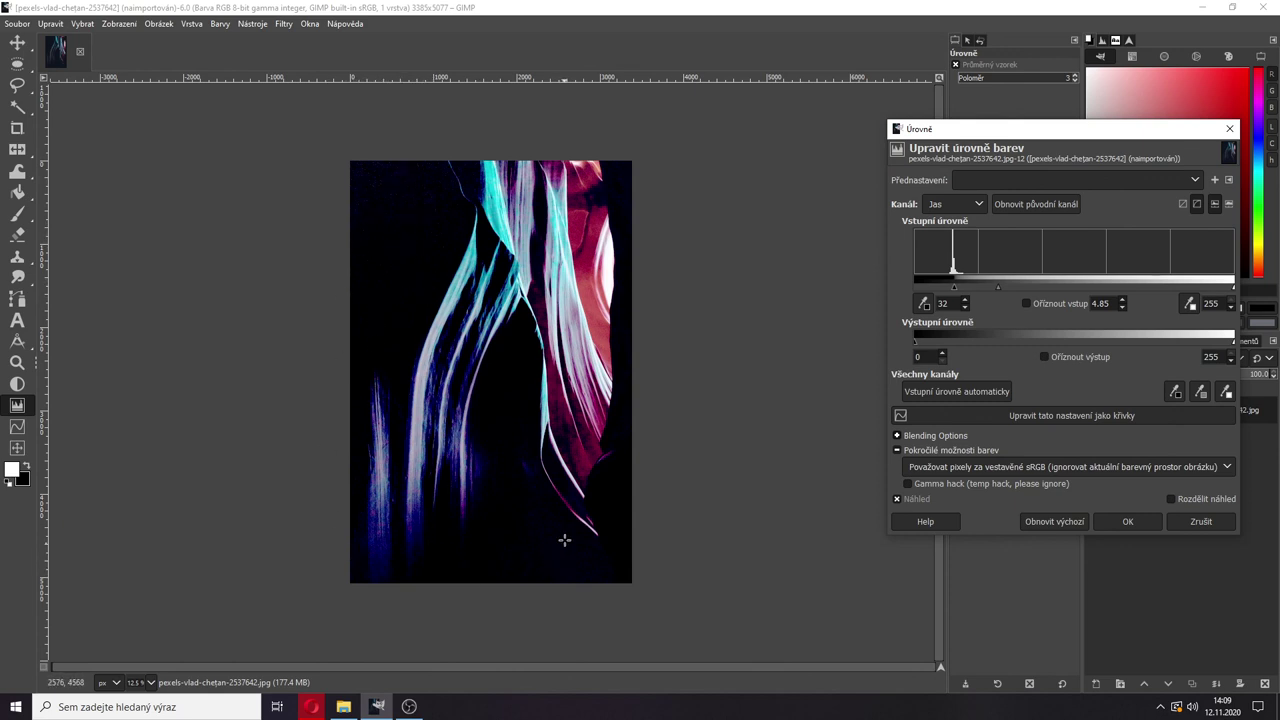
left_click(1127, 522)
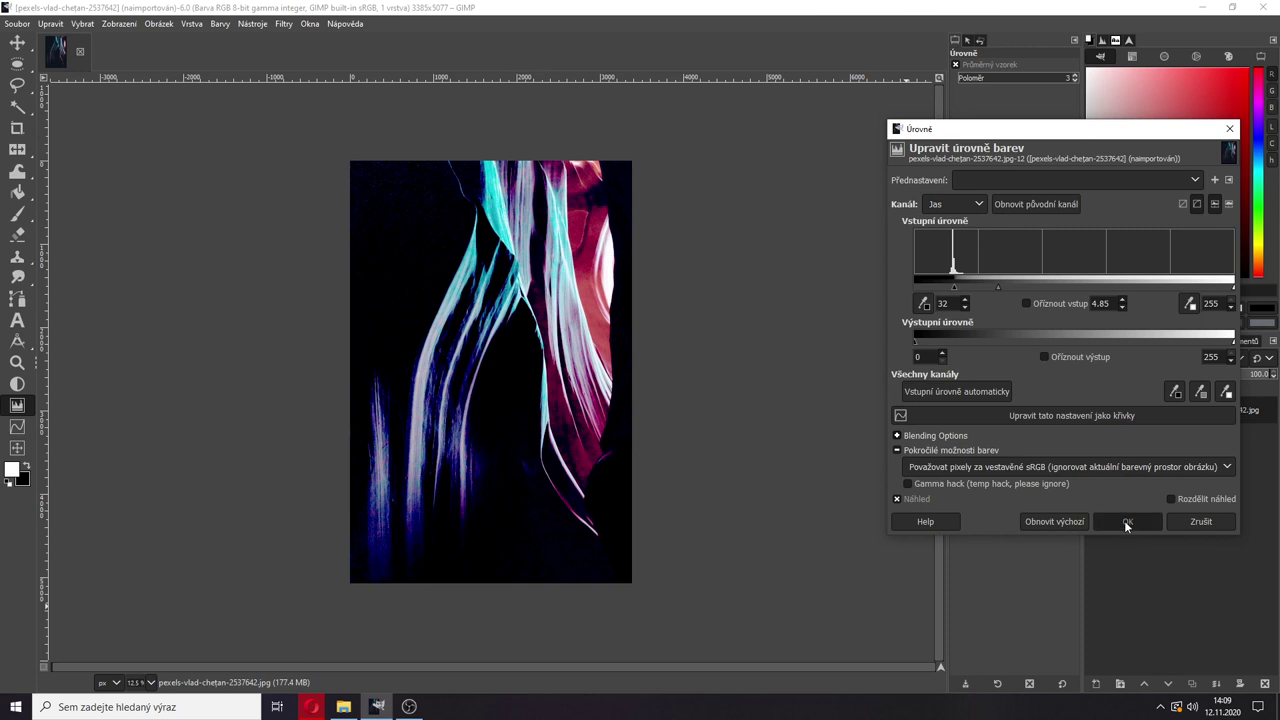